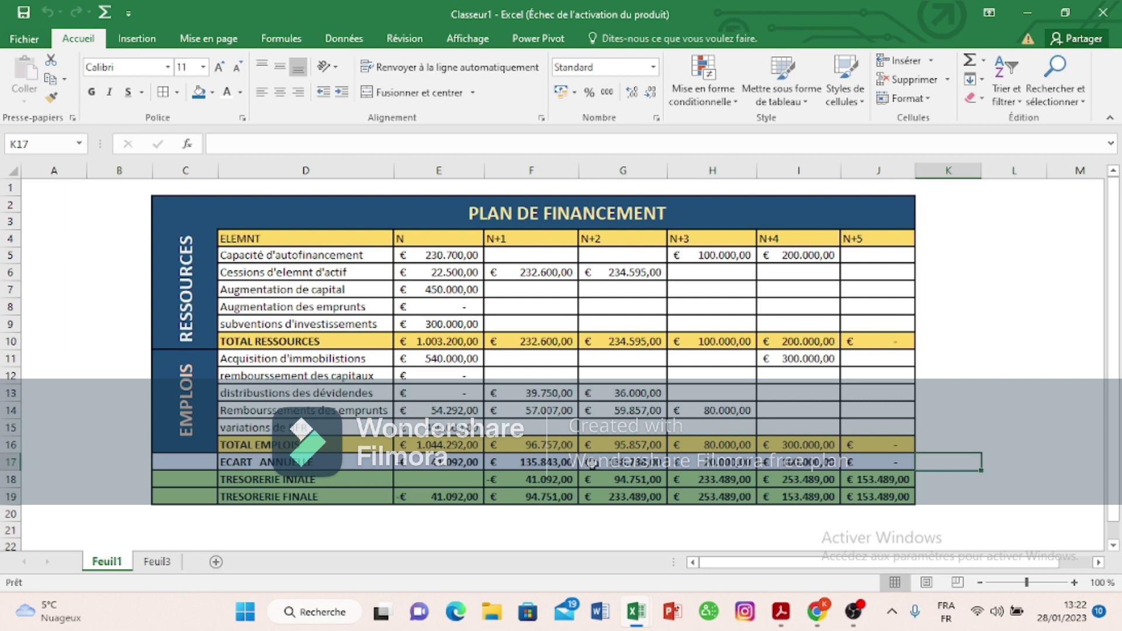
Step: On the Feuil3 sheet, enter the title PLAN DE FINANCEMENT in cell D2
left_click(156, 561)
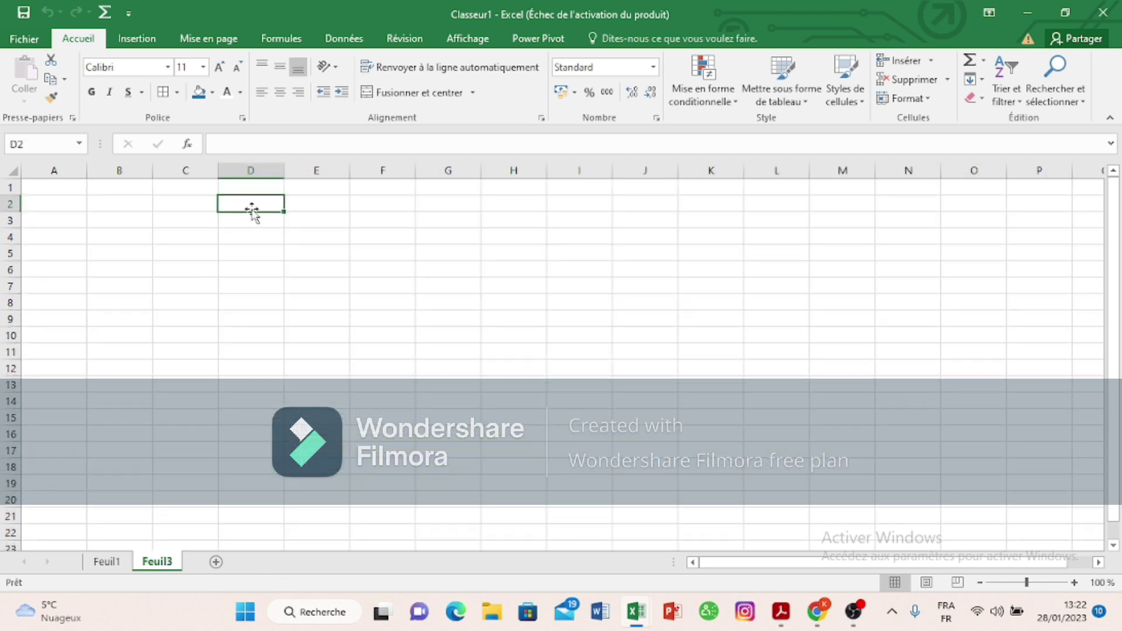
type("PLAN")
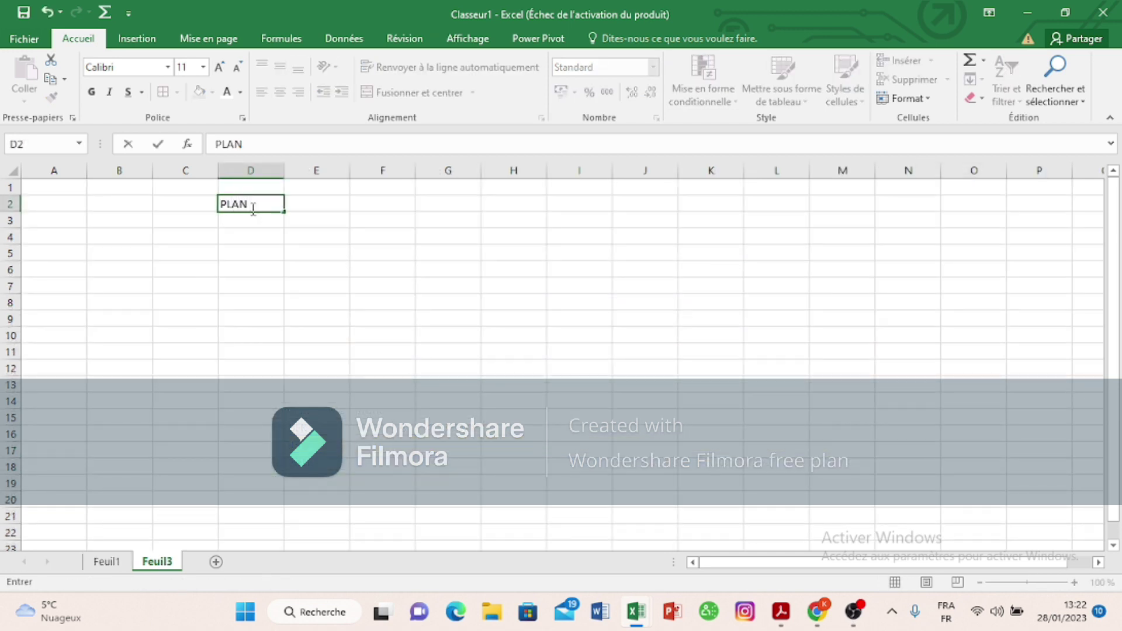
type(" DE FINANCEM")
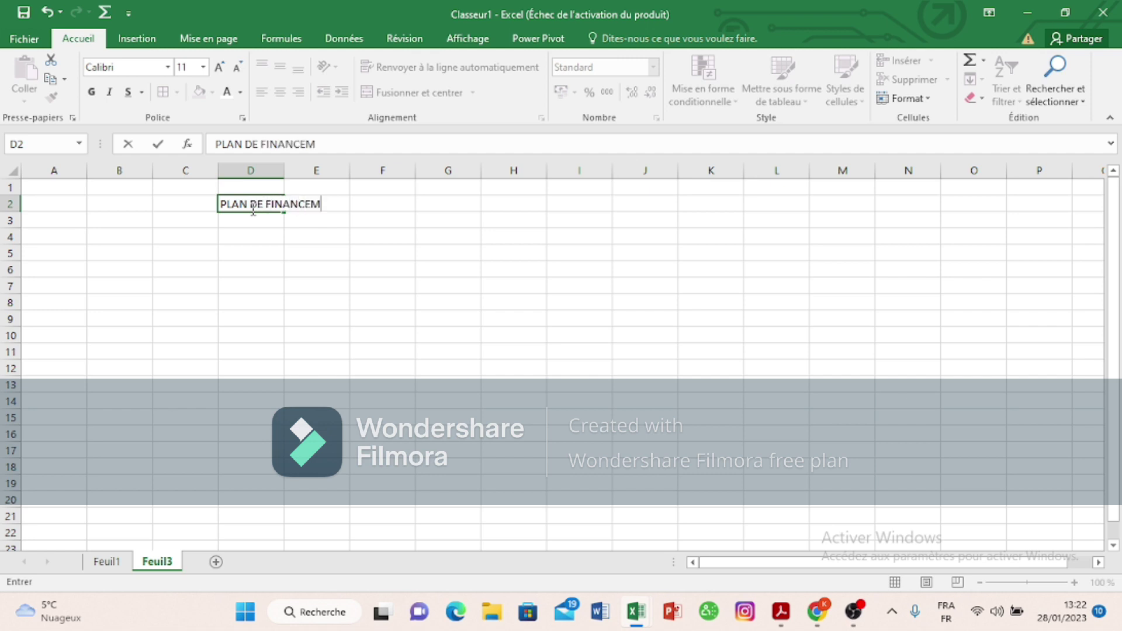
type("ENT")
left_click(251, 264)
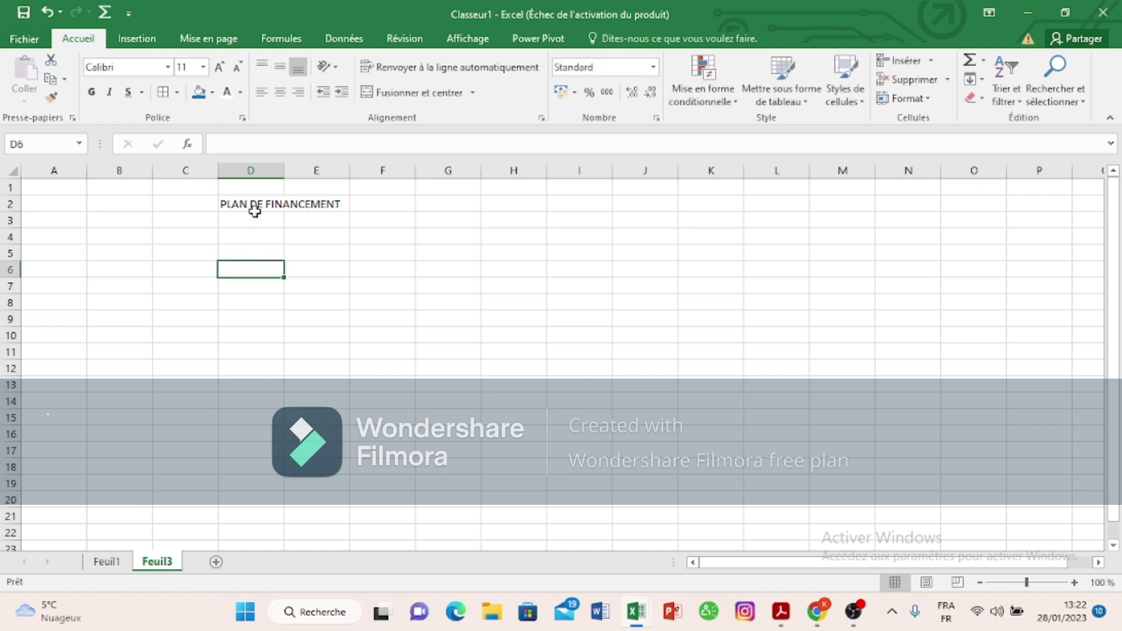
left_click_drag(254, 211, 478, 237)
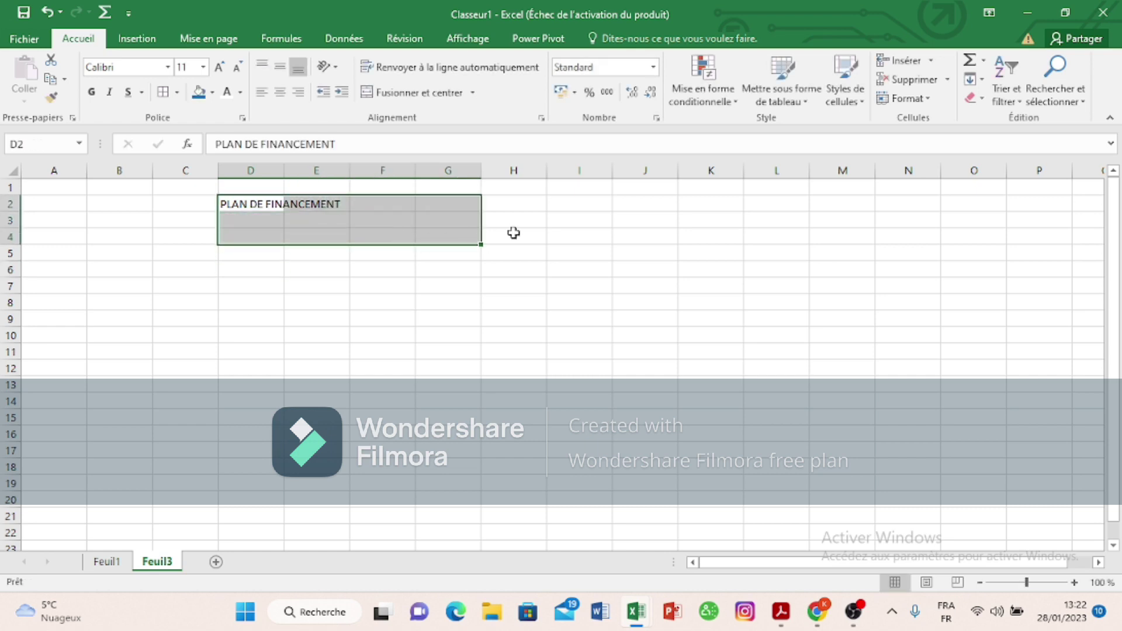
left_click(481, 239)
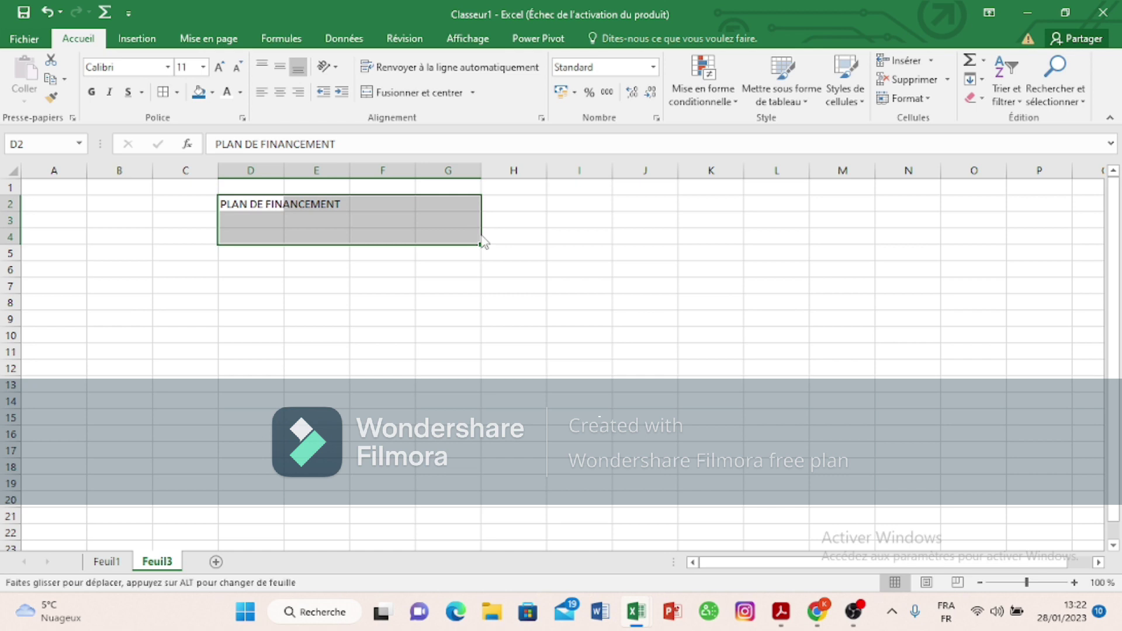
left_click(275, 284)
Step: Merge and center the title across D2:I3 and align it vertically to the middle
left_click_drag(273, 203, 569, 214)
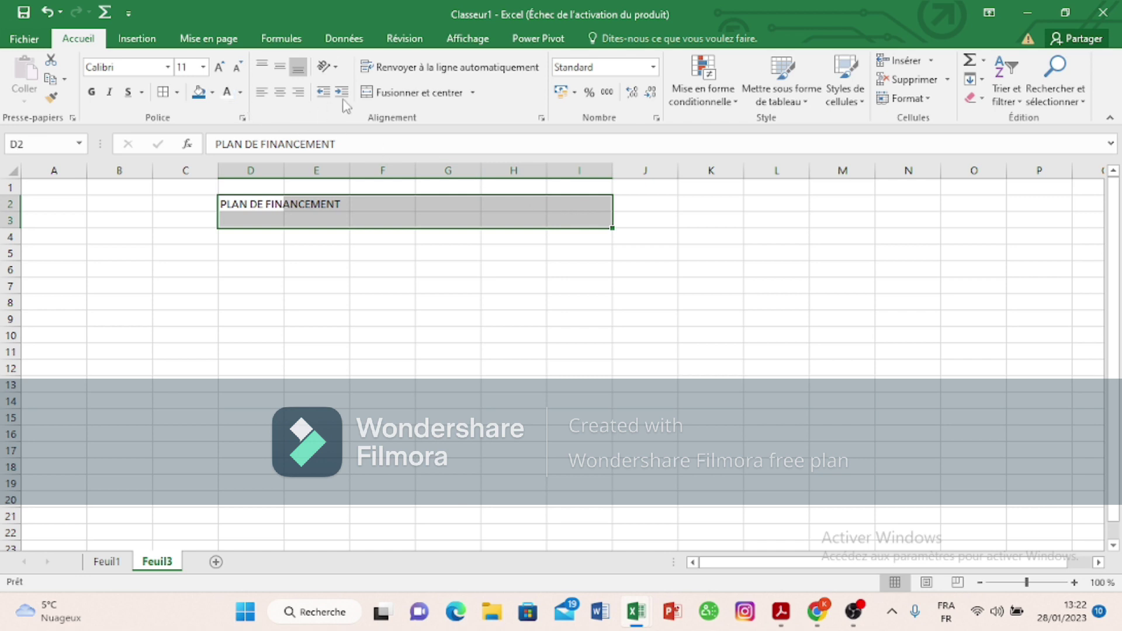
left_click(391, 98)
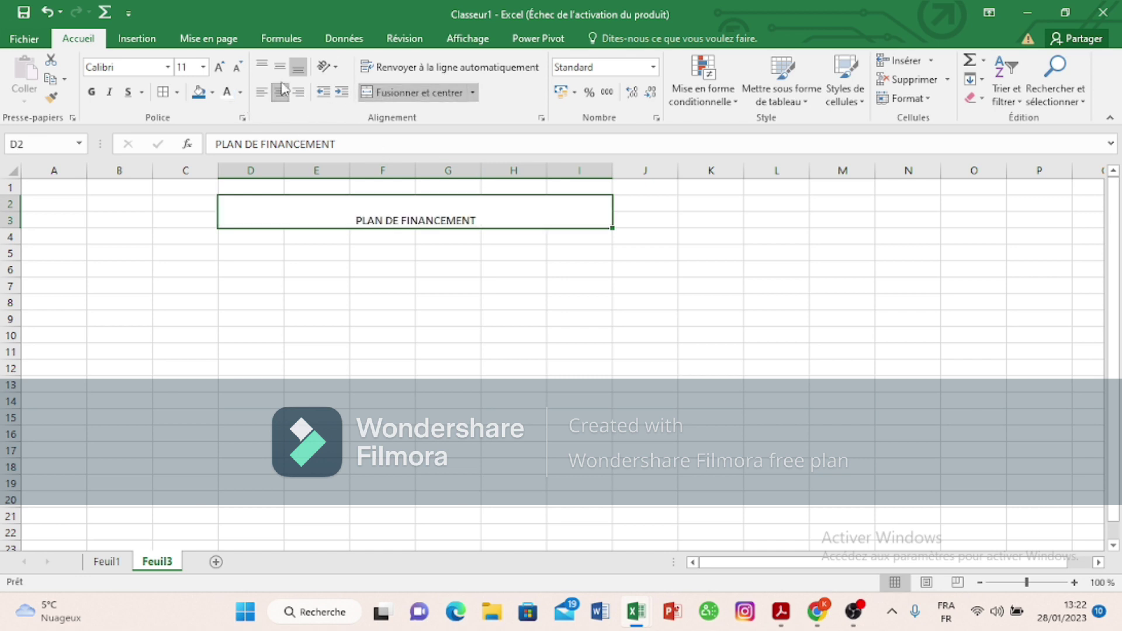
left_click(280, 70)
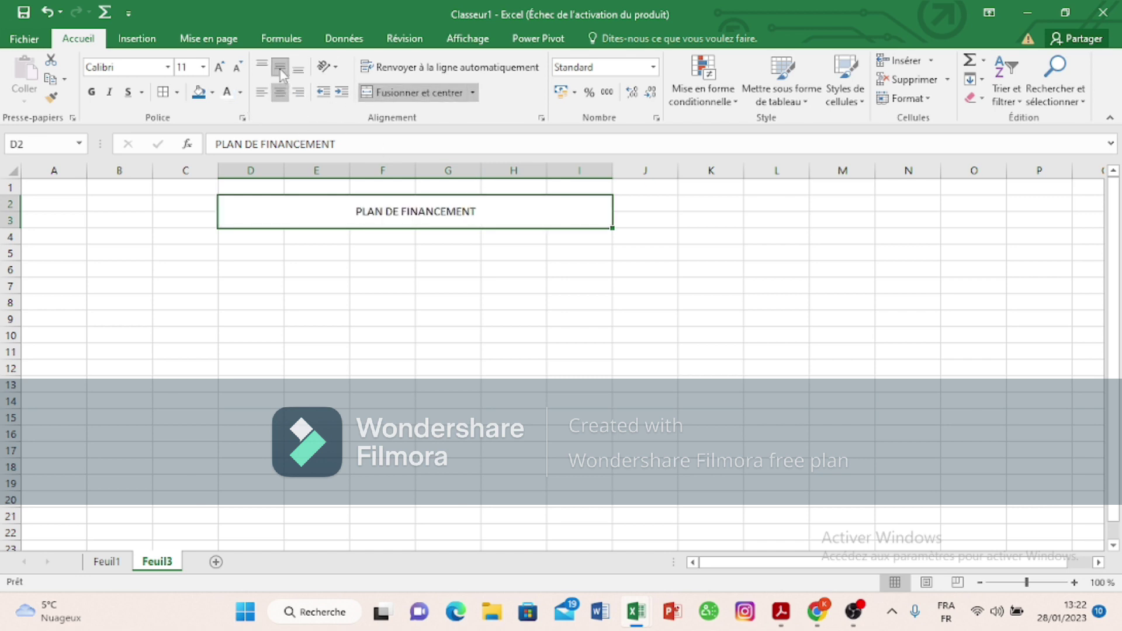
Step: Make the PLAN DE FINANCEMENT title bold and increase its font size to 24
left_click(91, 91)
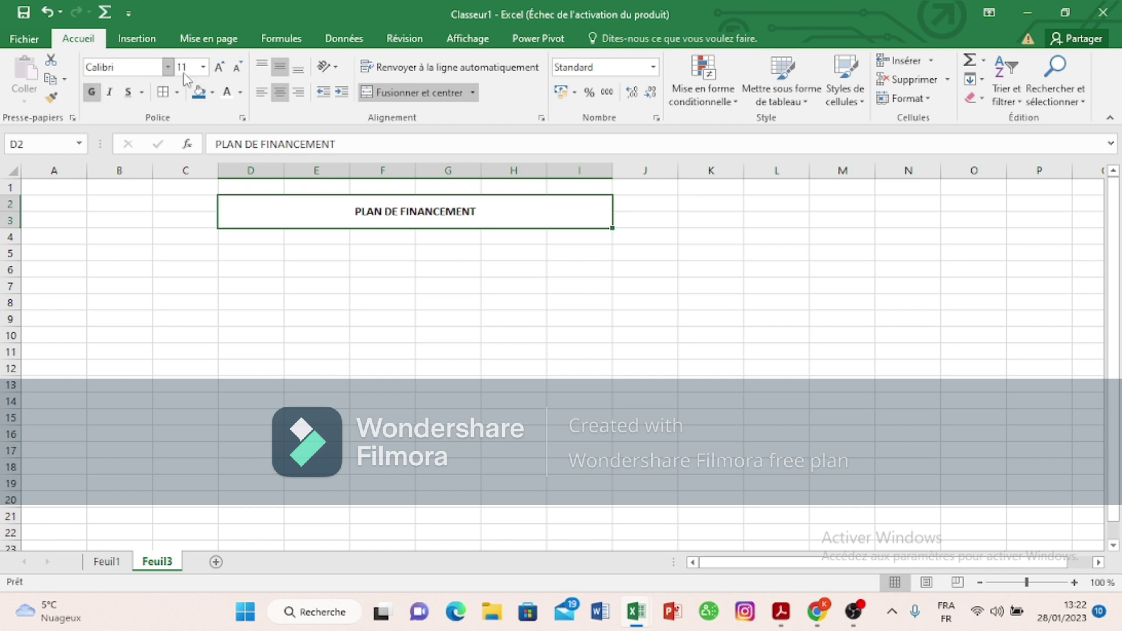
left_click(220, 67)
left_click(219, 67)
left_click(220, 67)
left_click(219, 66)
left_click(219, 66)
left_click(219, 67)
left_click(219, 66)
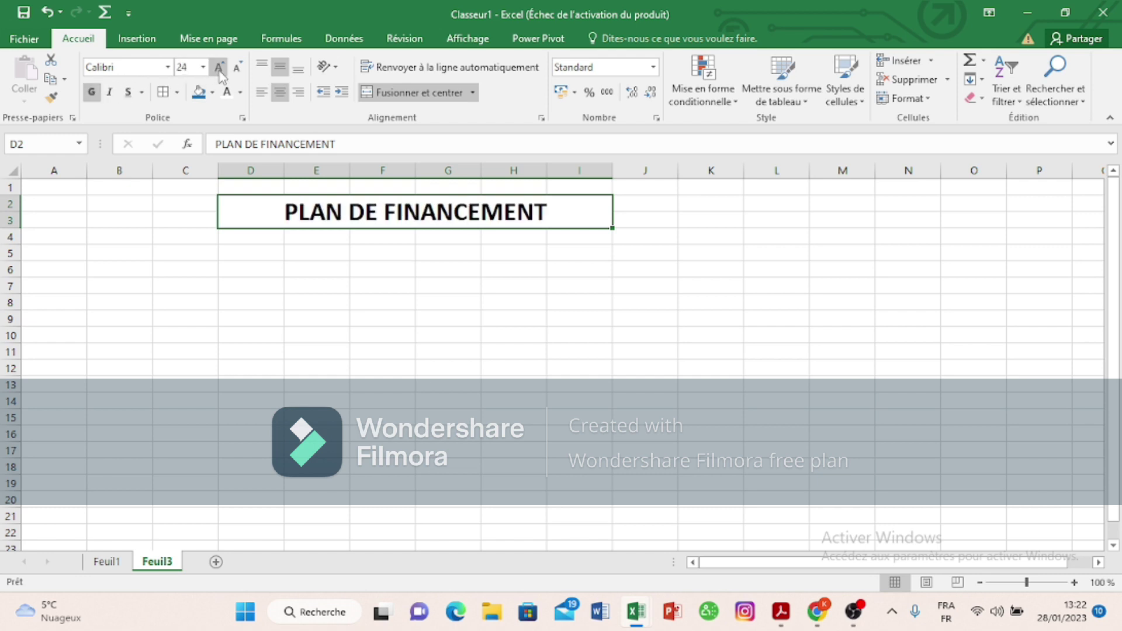
Step: Give the merged title cell a blue fill and set its text color to white
left_click(199, 91)
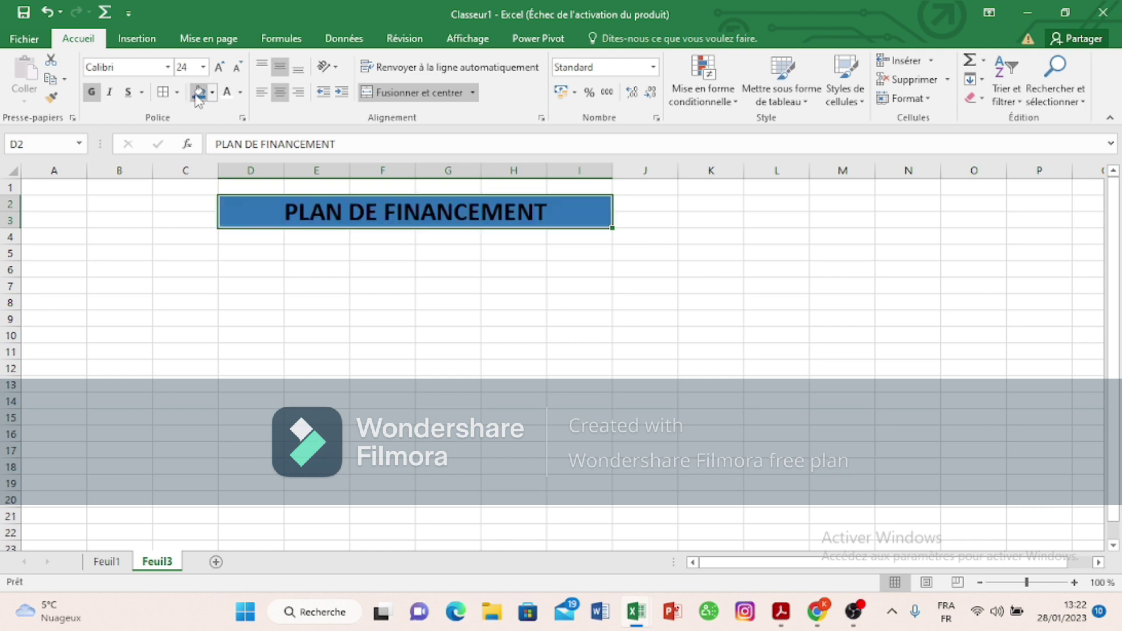
left_click(240, 92)
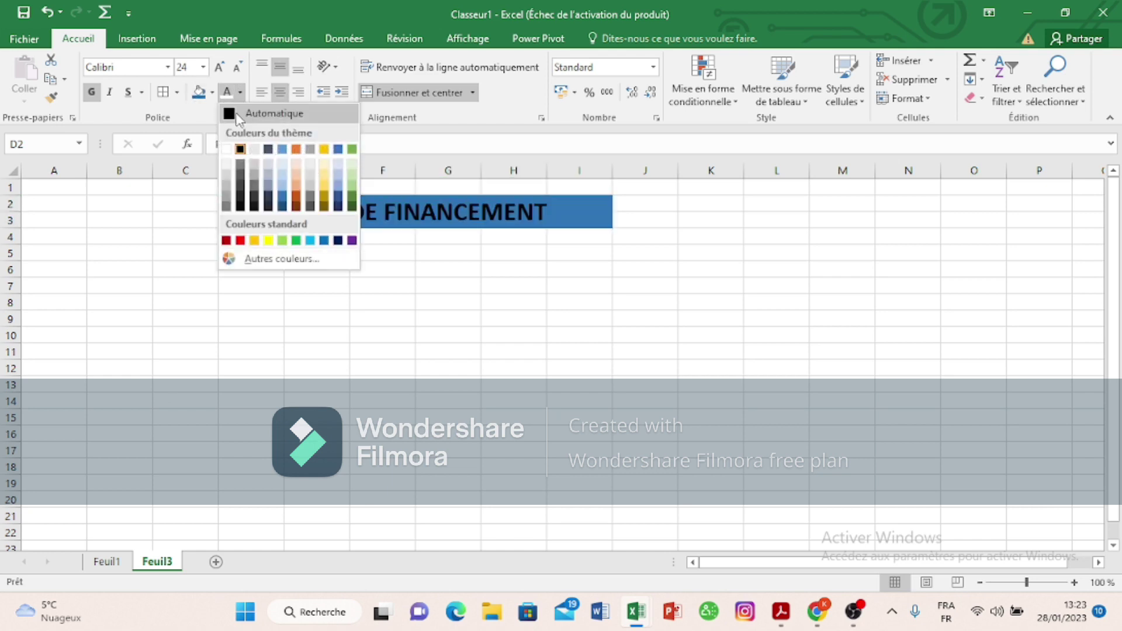
left_click(226, 150)
left_click(341, 253)
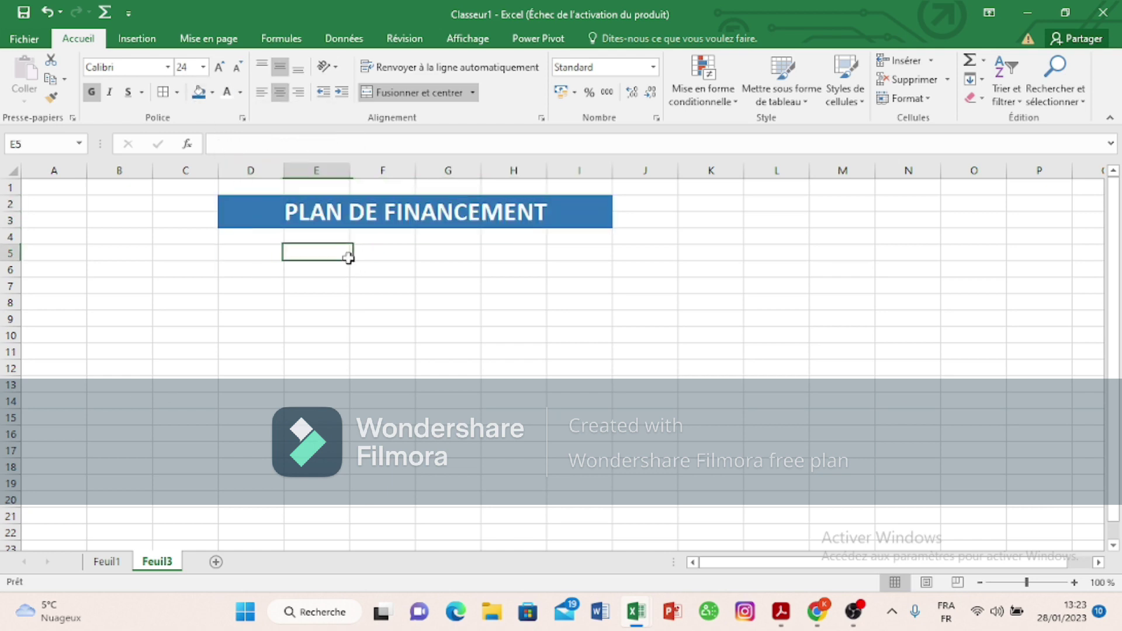
Step: Enter the headers Elément in cell D4 and N in cell E4
left_click(261, 233)
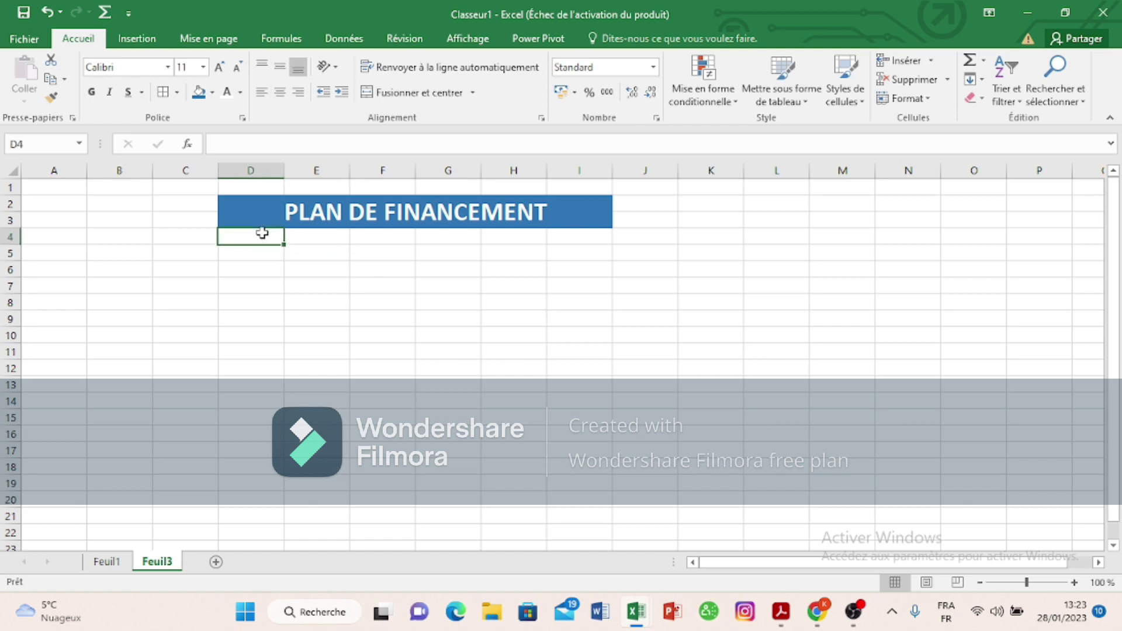
type("Elém")
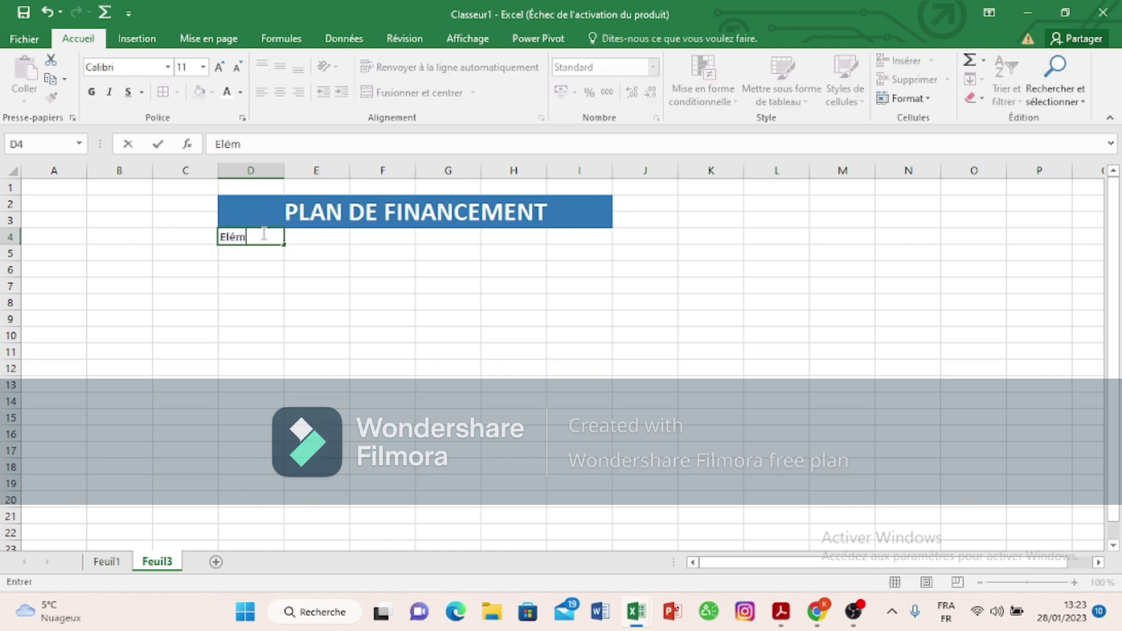
type("ent")
left_click(318, 241)
type("N")
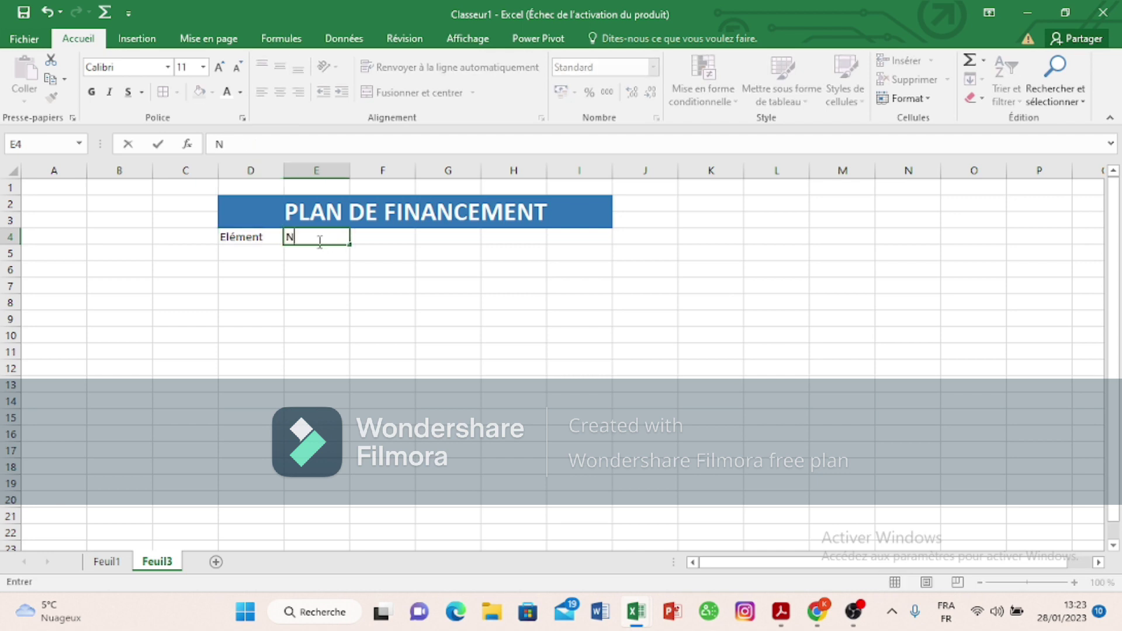
key("Return")
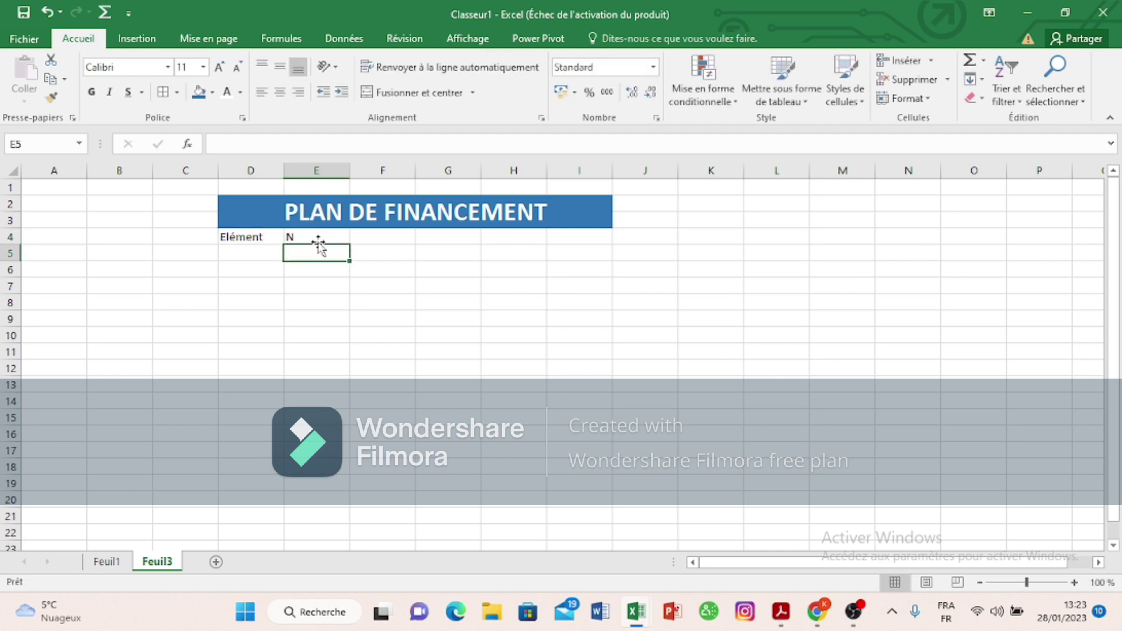
Step: Enter the year headers N+1, N+2, N+3 and N+4 in cells F4 to I4
left_click(370, 238)
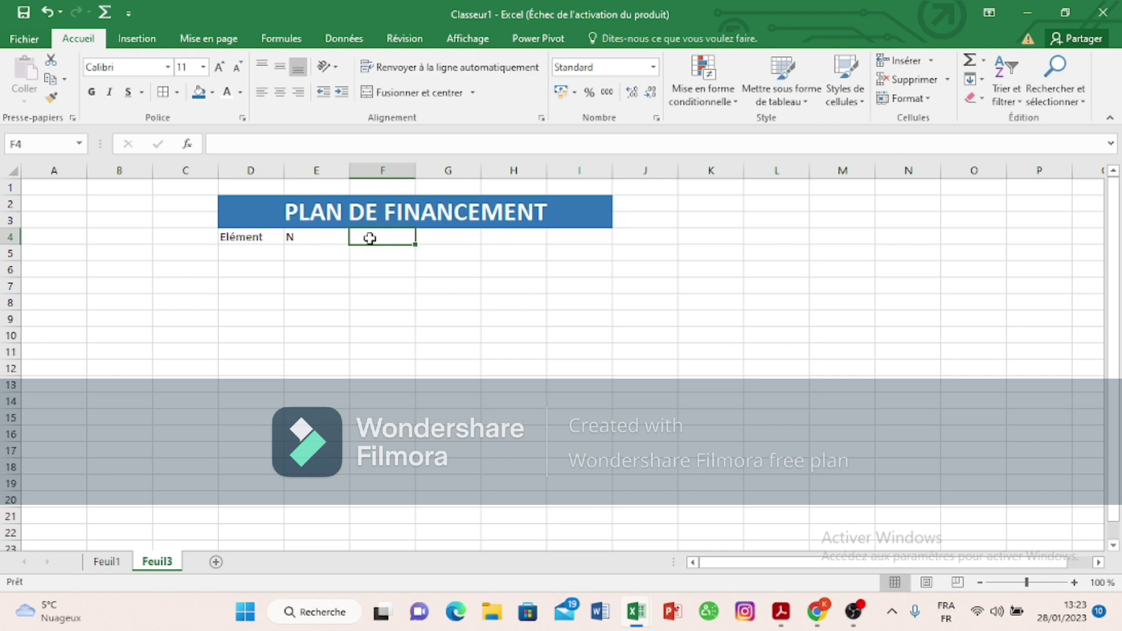
type("N+1")
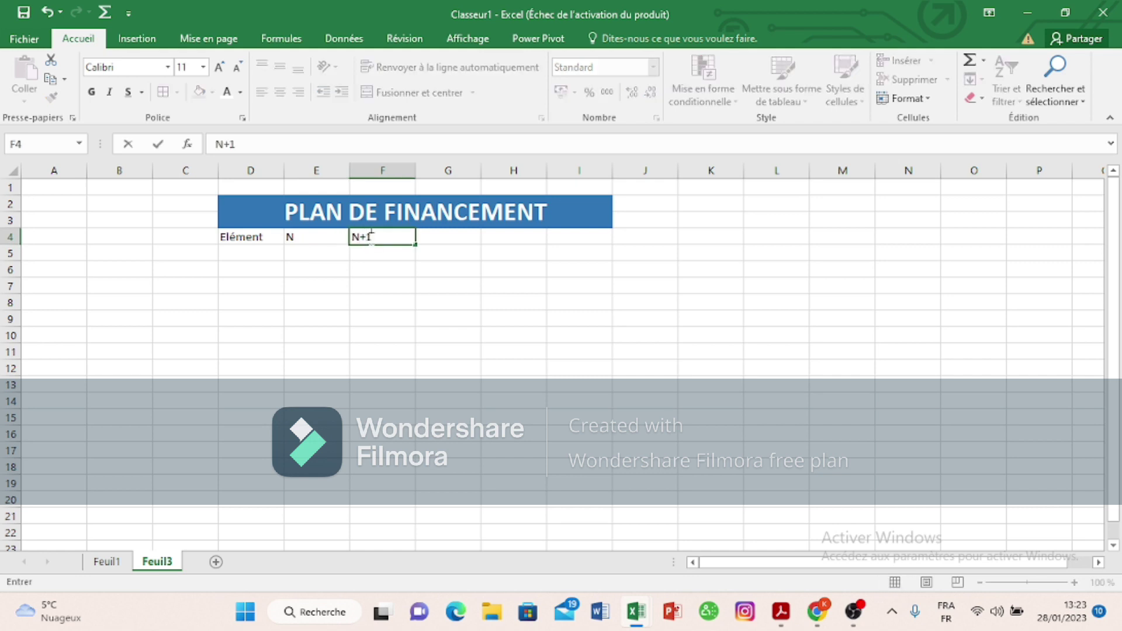
key("Tab")
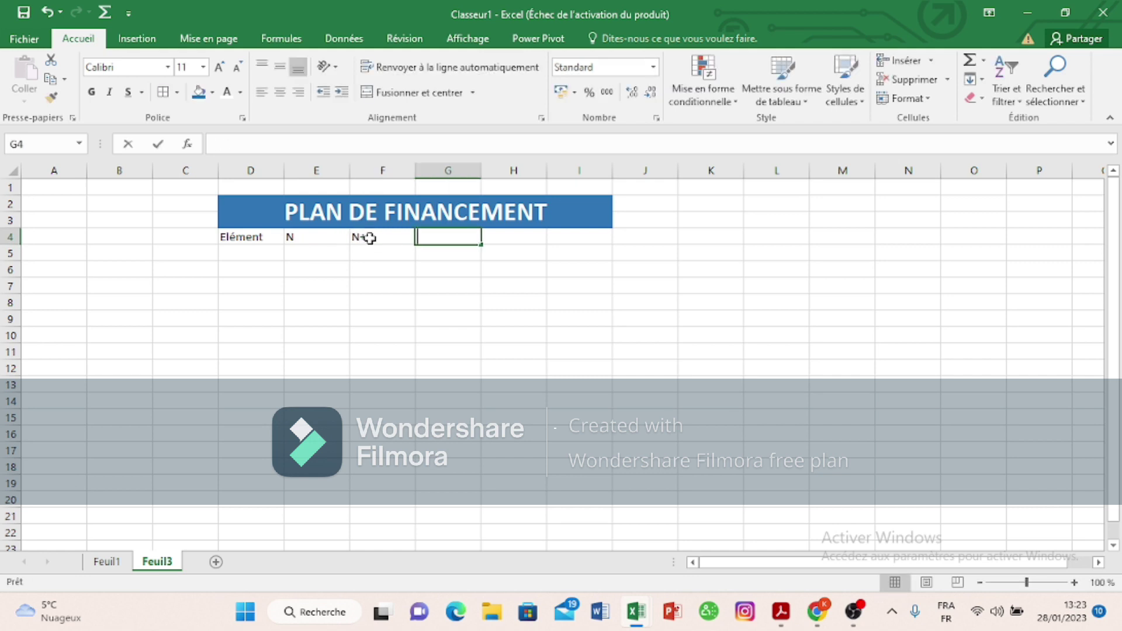
type("N+2")
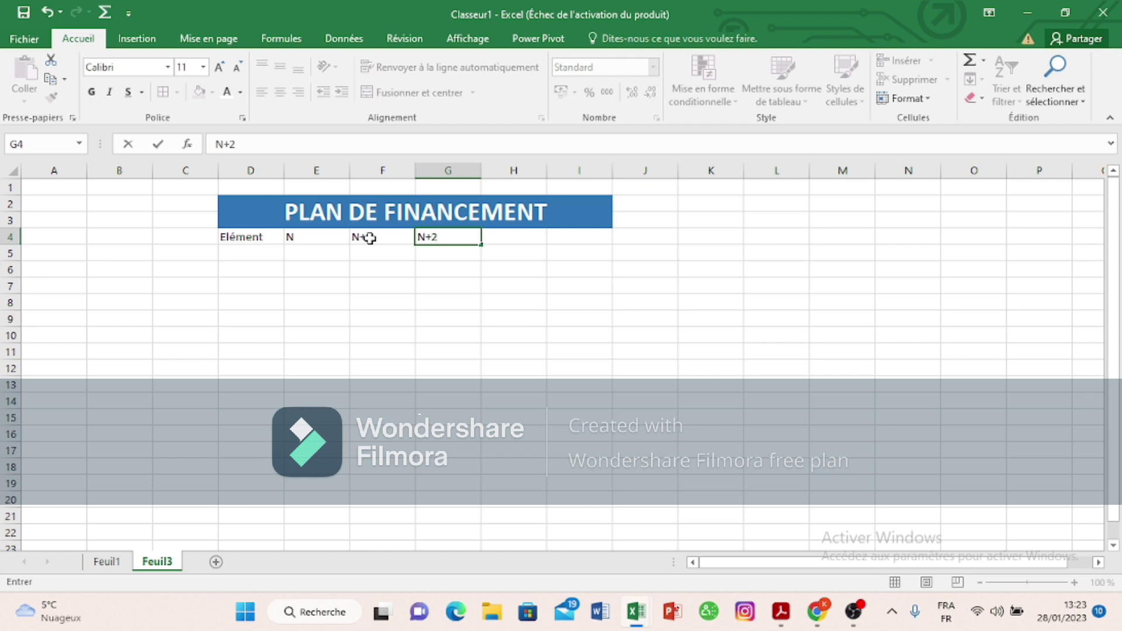
key("Tab")
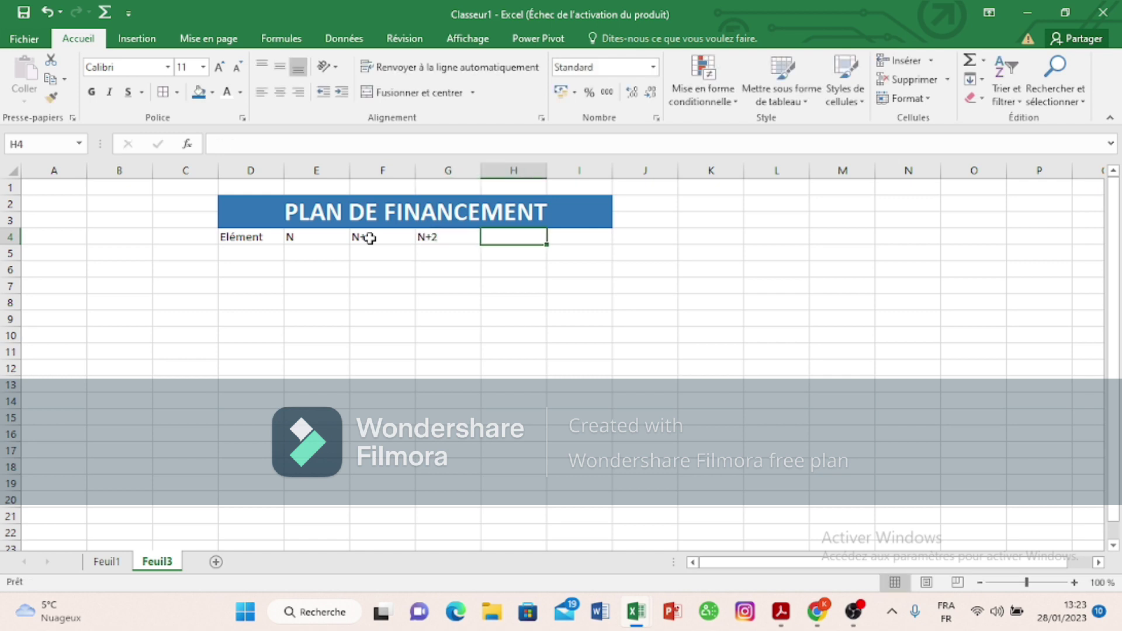
type("N+3")
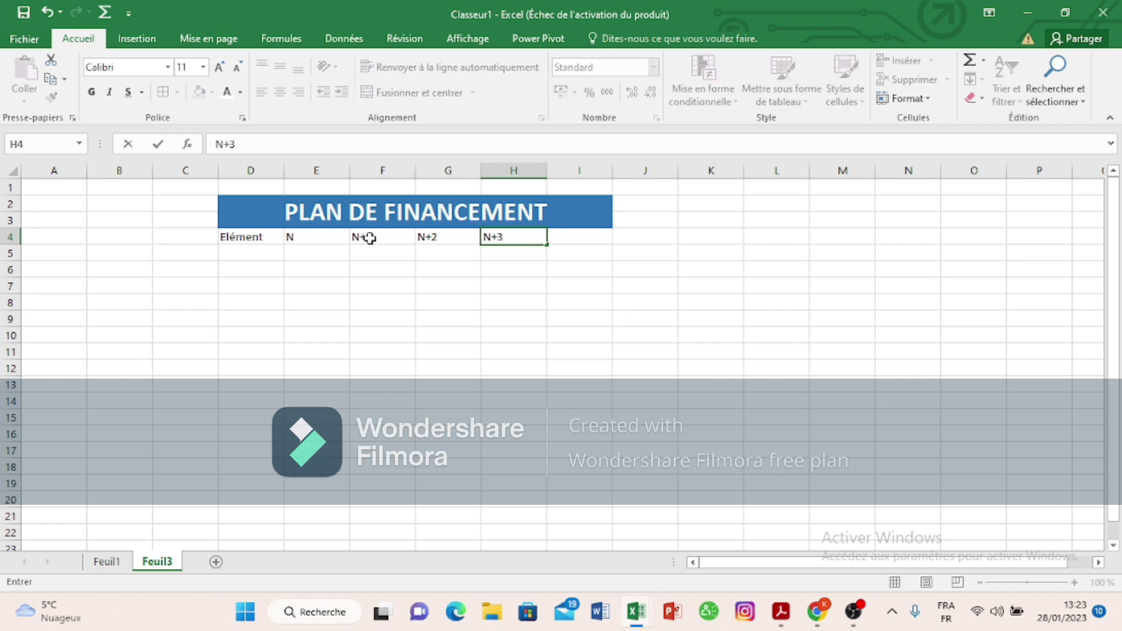
key("Tab")
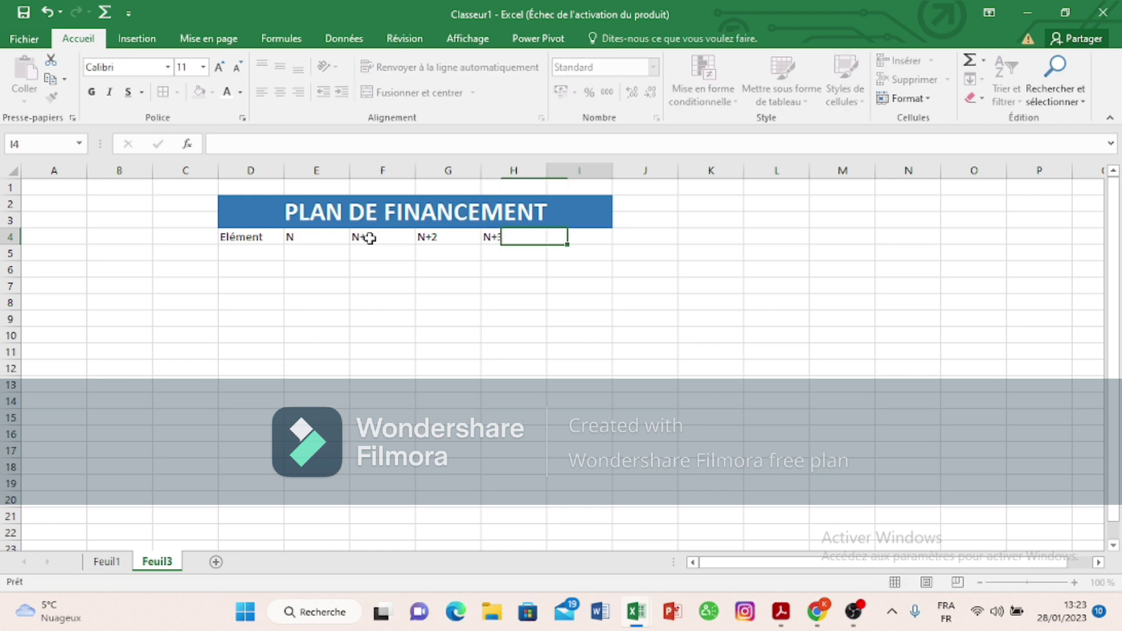
type("+")
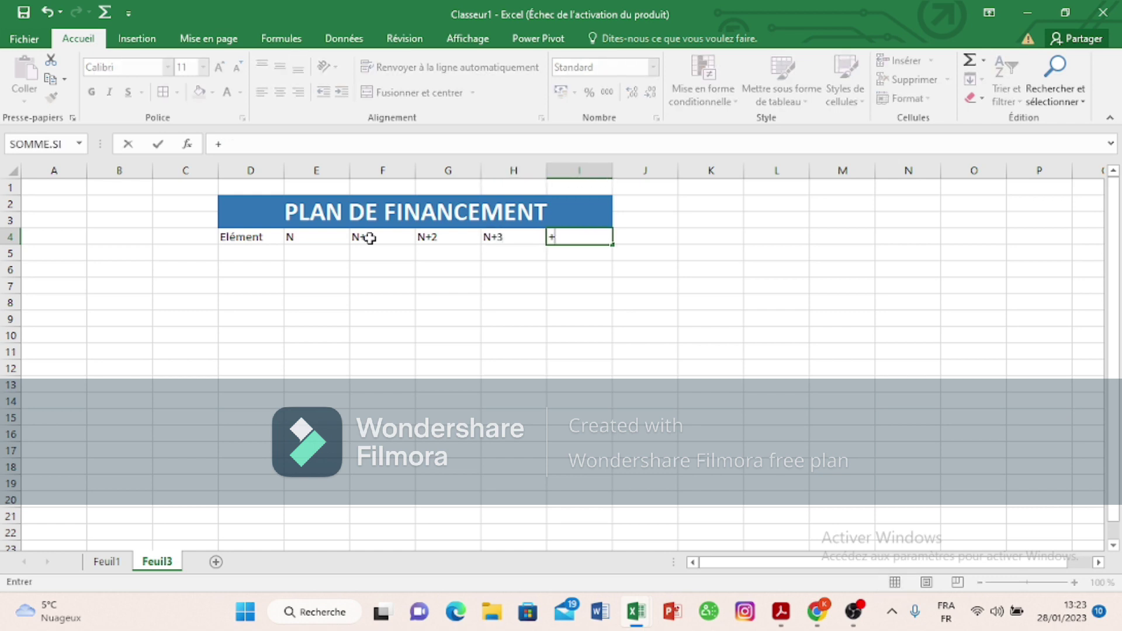
key("BackSpace")
type("N+4")
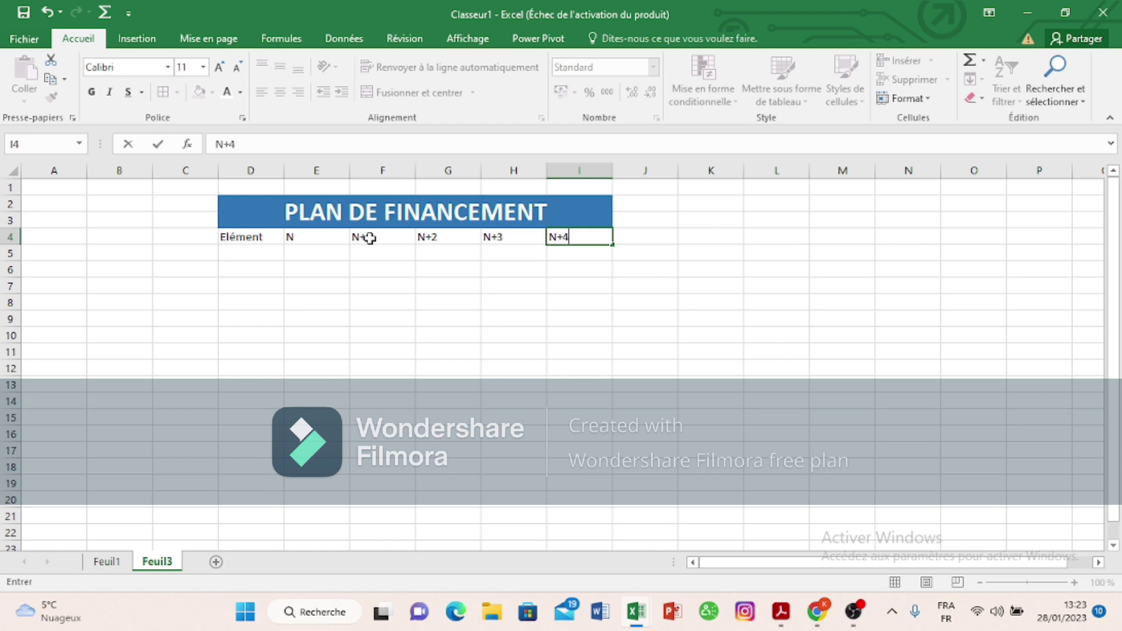
Step: Enter the row labels CAF in cell D5 and Cessions d'élément d'actif in cell D6
left_click(268, 257)
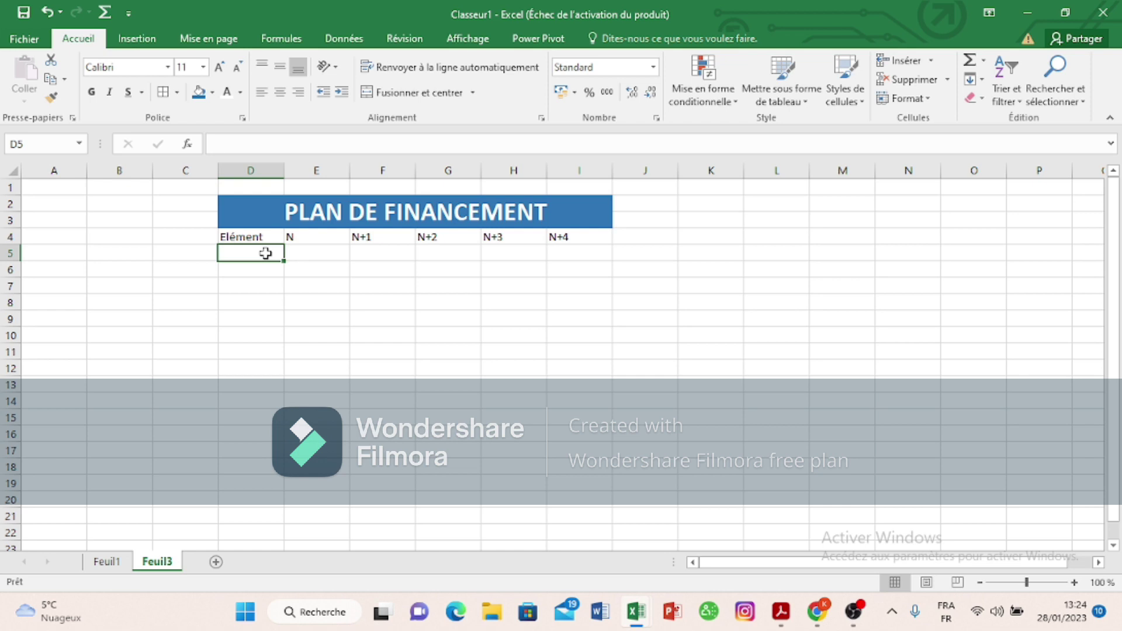
type("CAF")
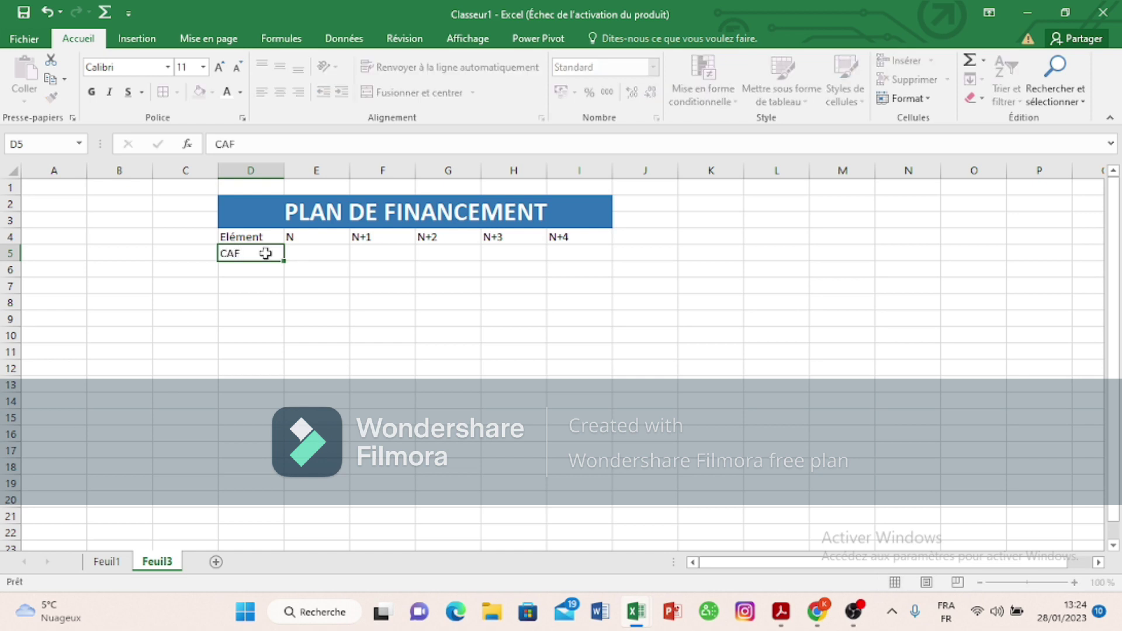
key("Return")
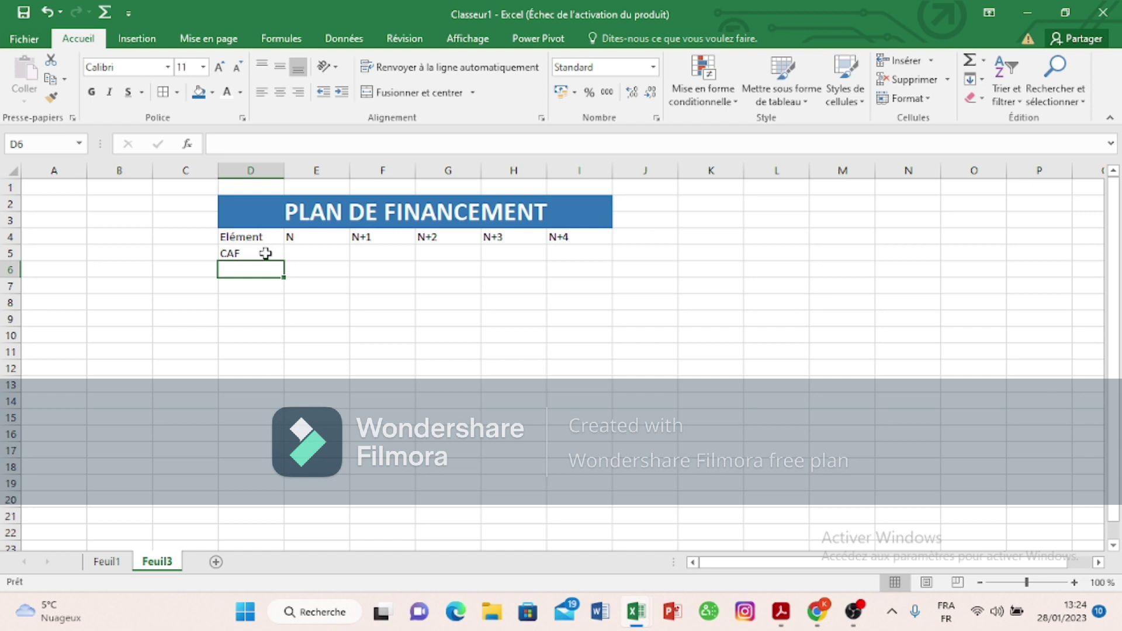
type("Cessi")
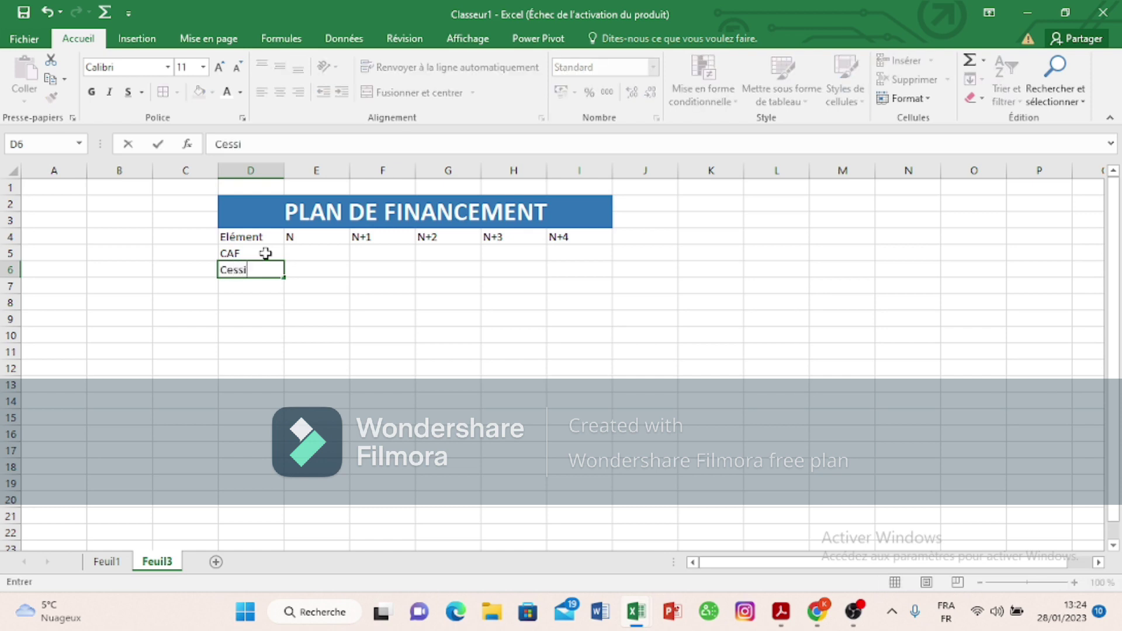
type("ons d'élémen")
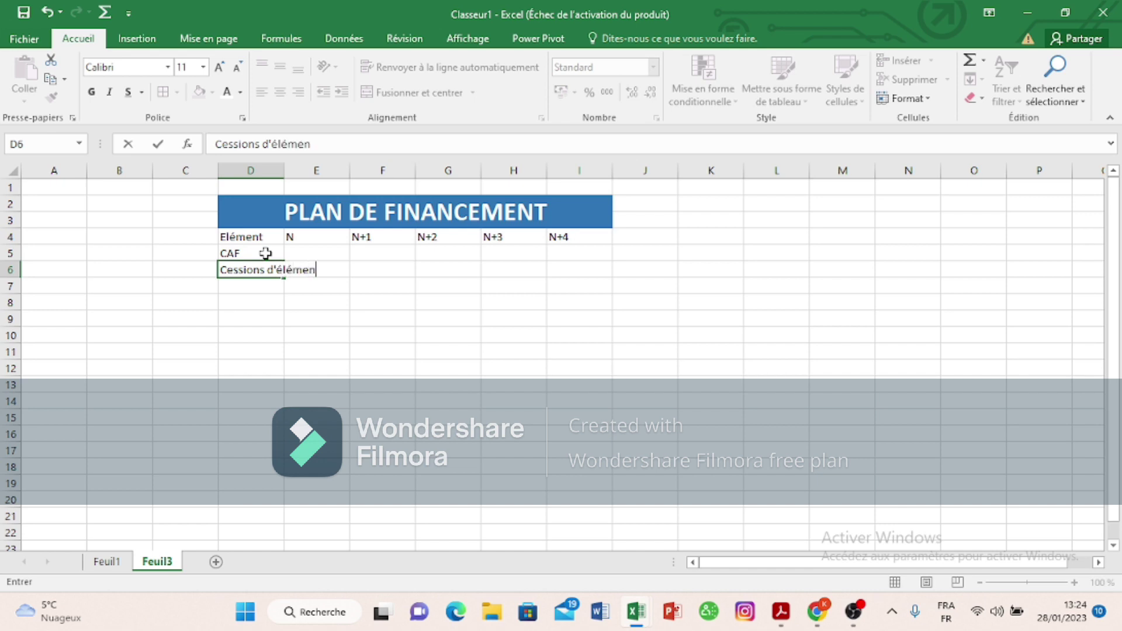
type("t d'actif")
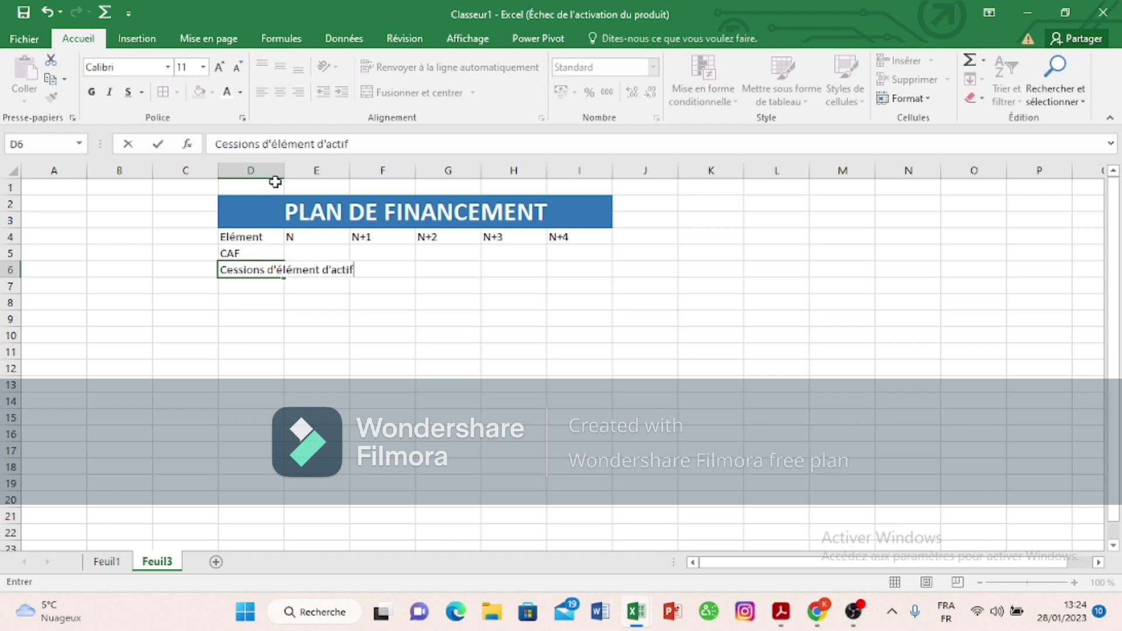
Step: Autofit the width of column D to its longest label, then select cell D7
left_click(279, 170)
double_click(284, 171)
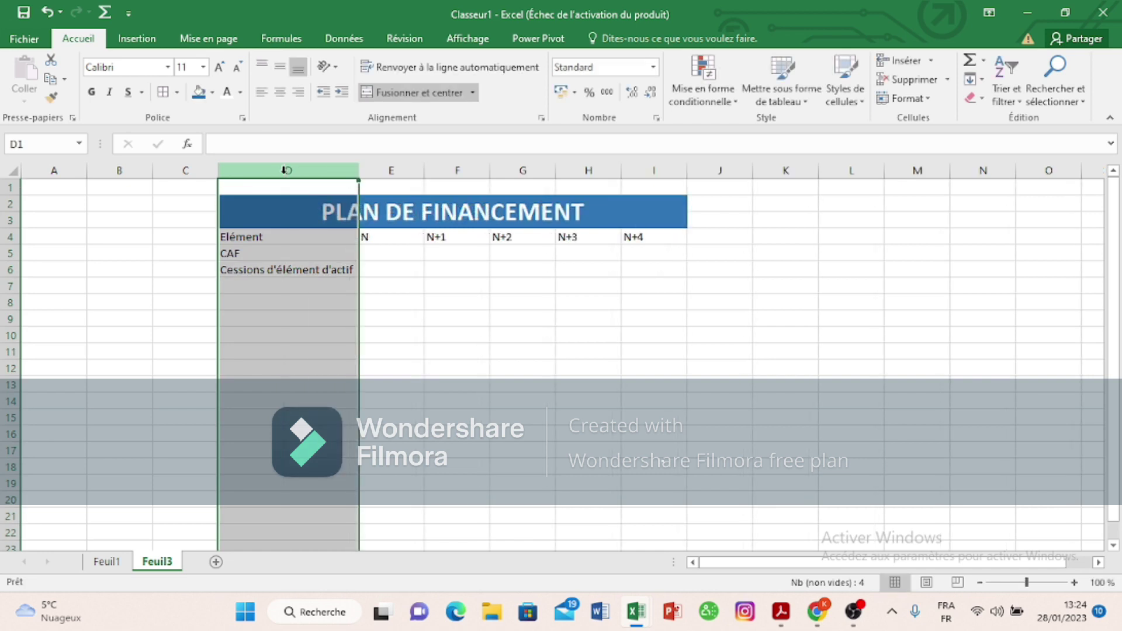
left_click(262, 281)
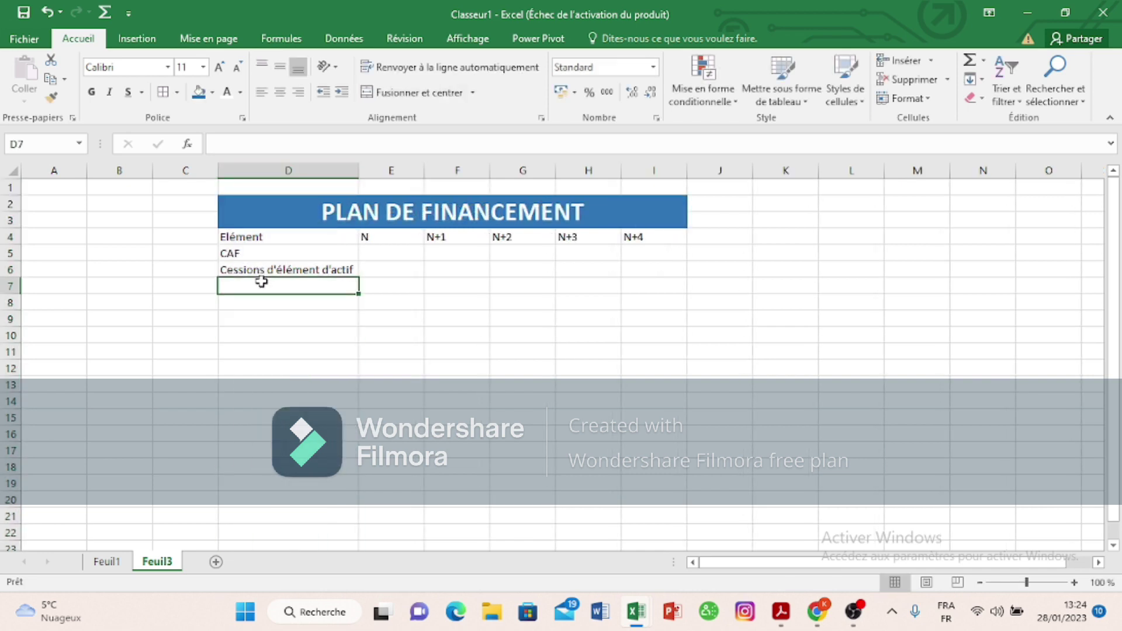
Step: Enter the row labels Augmentations du capital in cell D7 and Auugmentations des emprunts in cell D8
type("A")
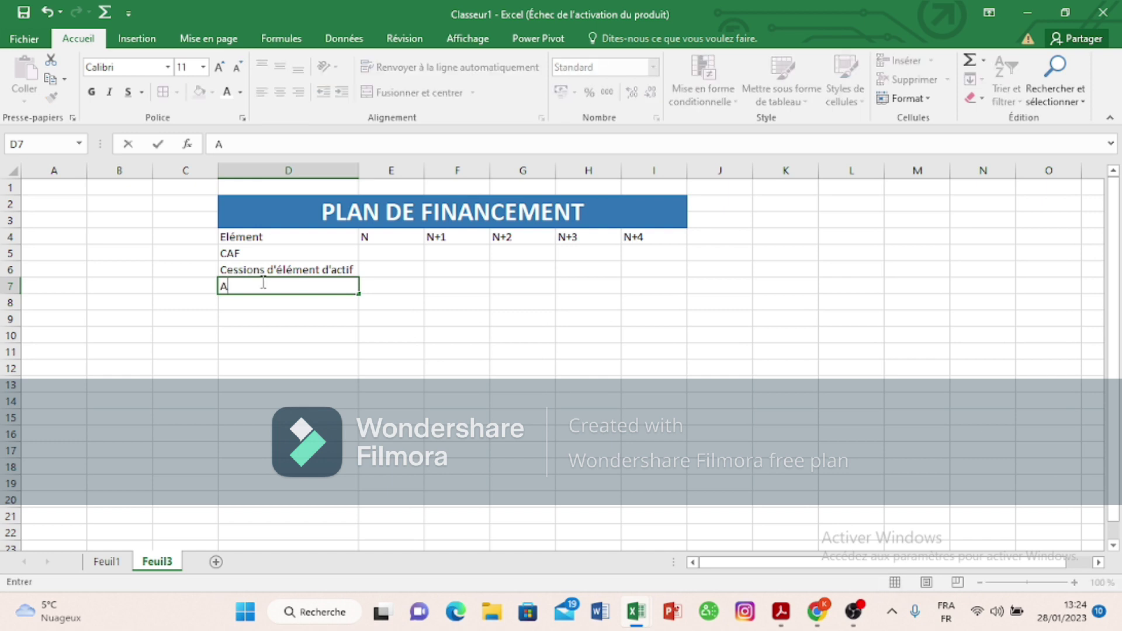
type("ugmentati")
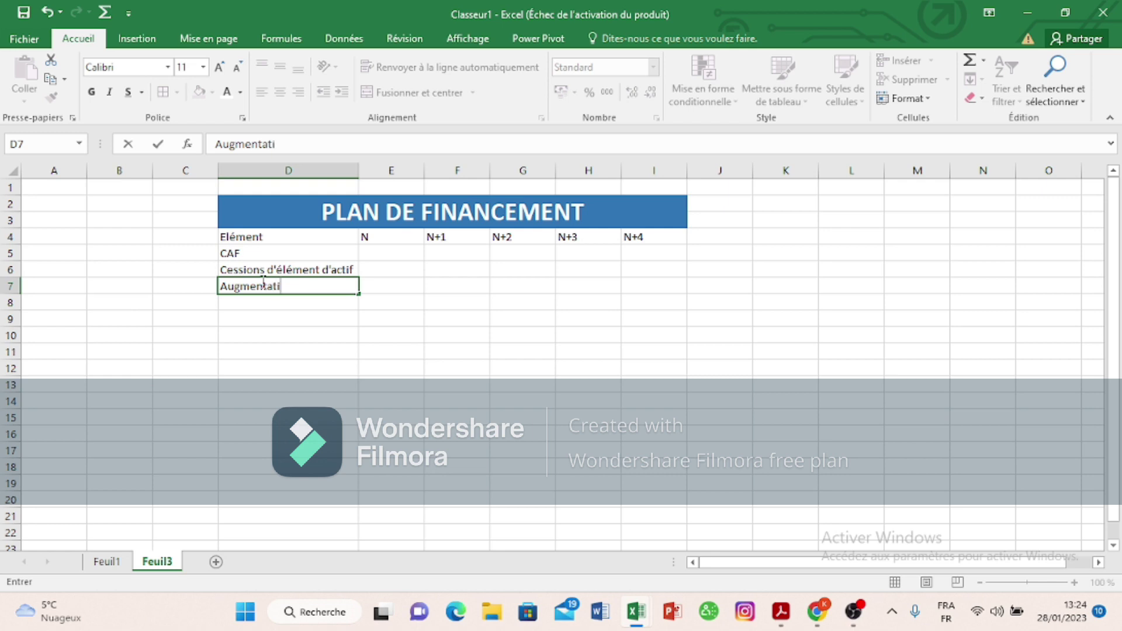
type("ons du capital")
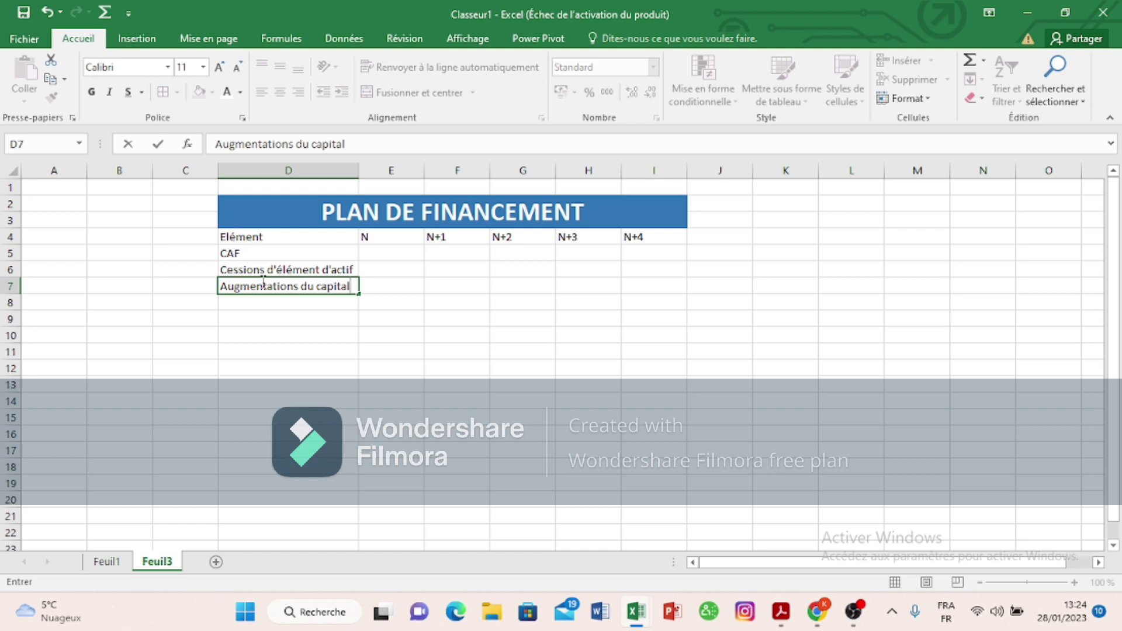
key("Return")
type("AU")
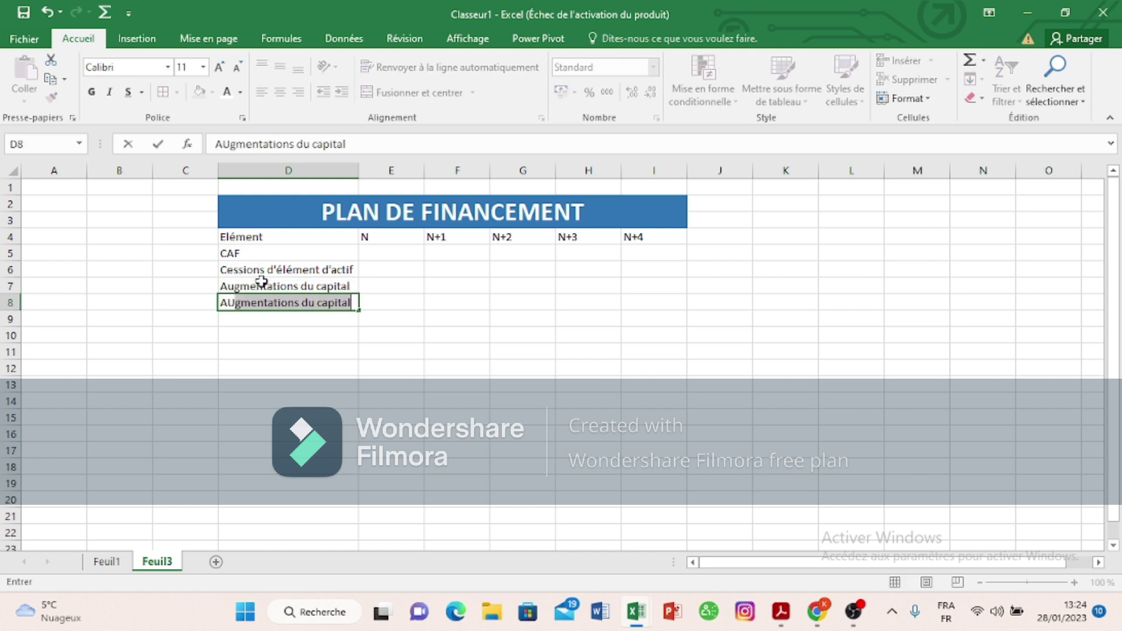
key("BackSpace")
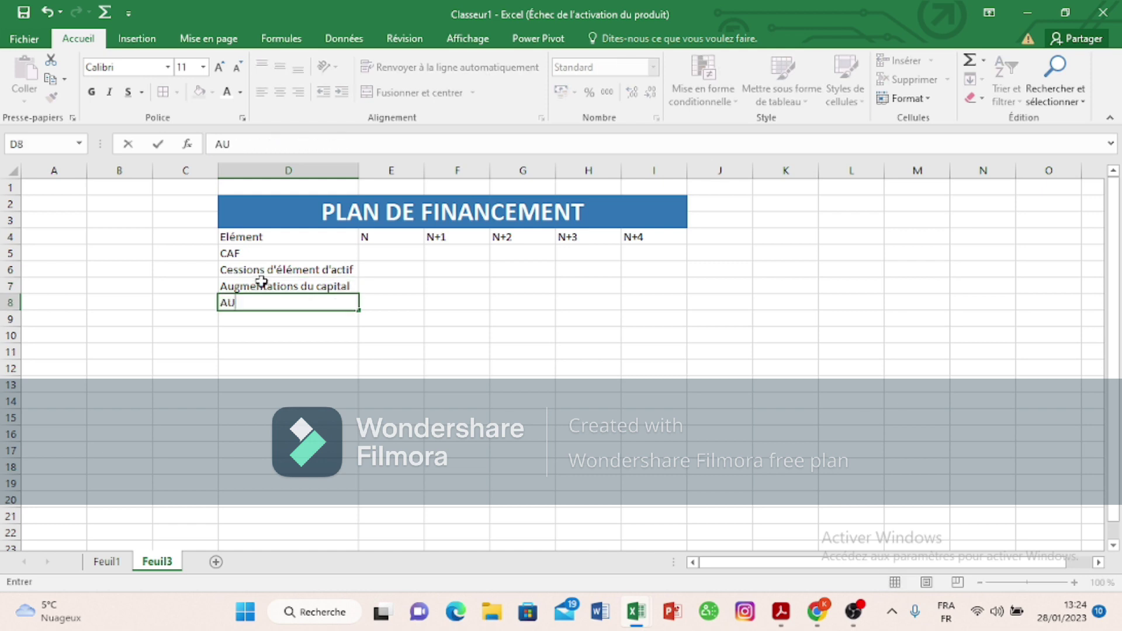
type("ugmentations des")
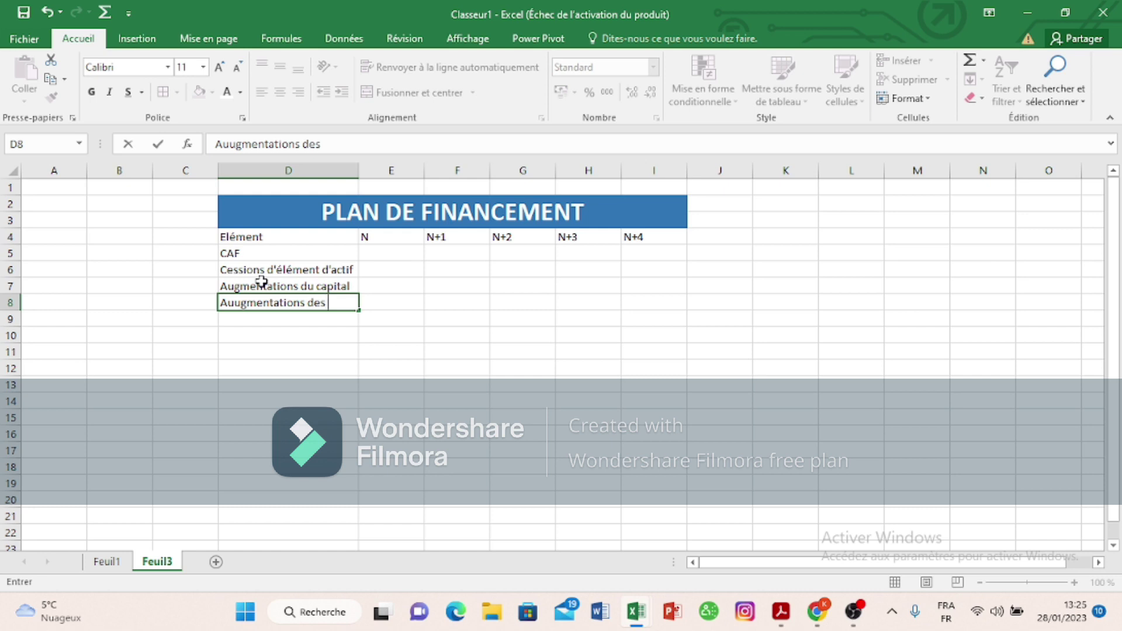
type(" emprunts")
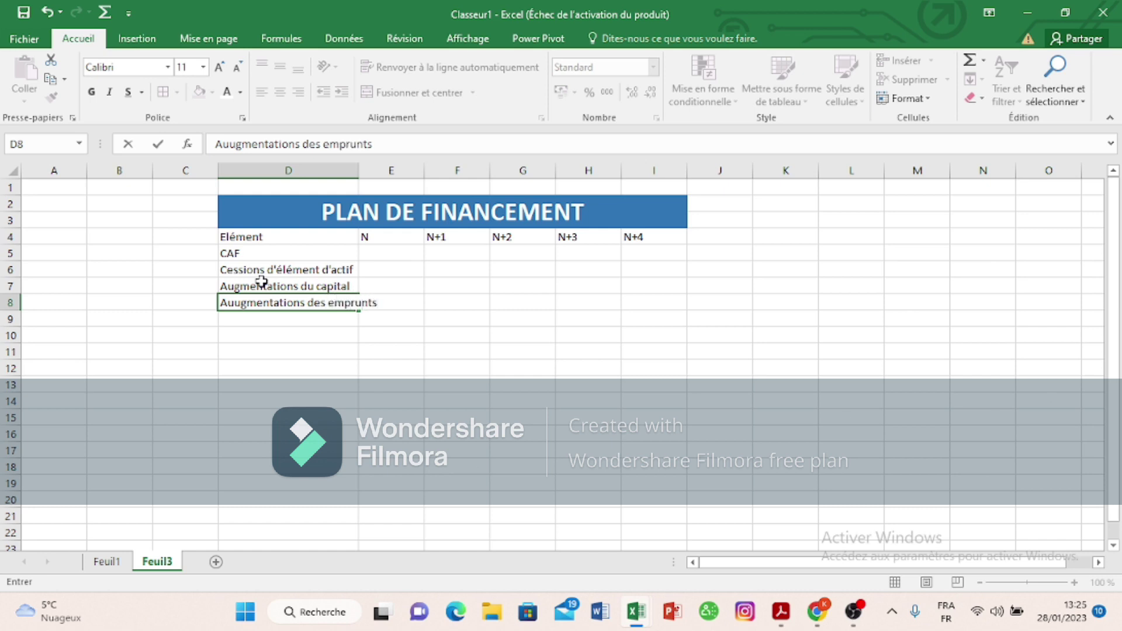
key("Return")
Step: Enter the row label subventions d'investissements in cell D9 and autofit the width of column D
type("s")
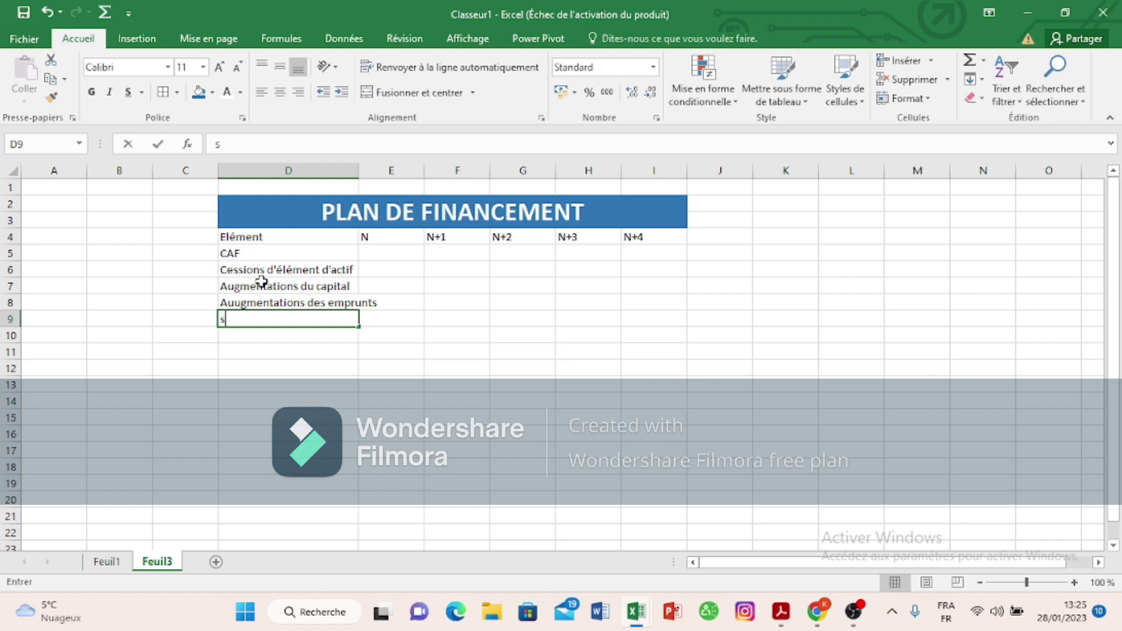
type("uv")
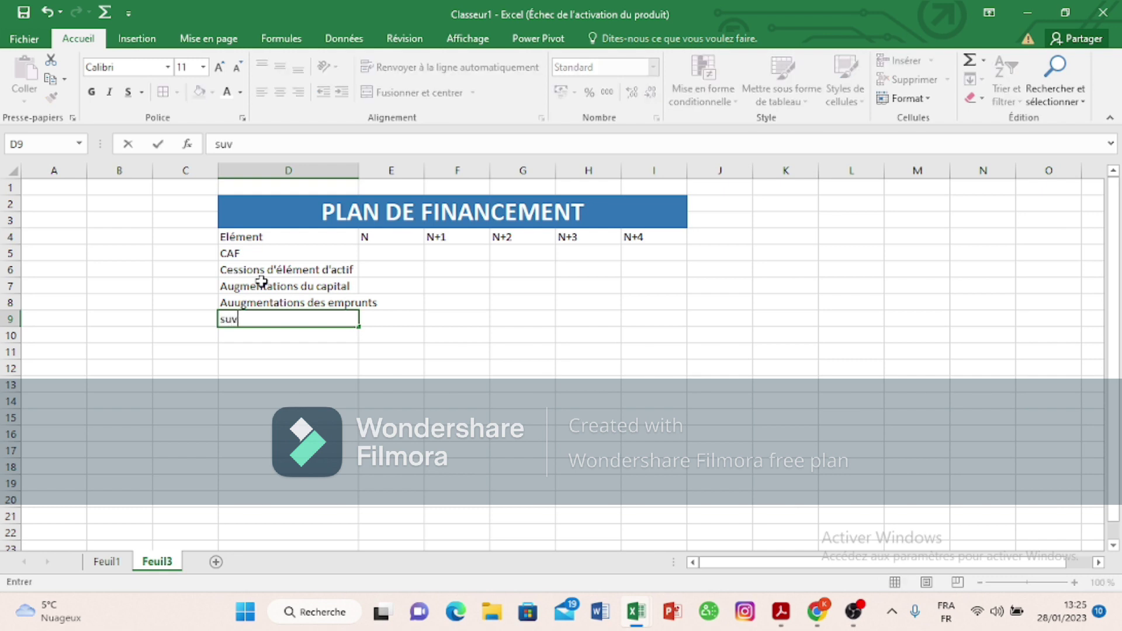
key("BackSpace")
type("bn")
key("BackSpace")
type("ventio")
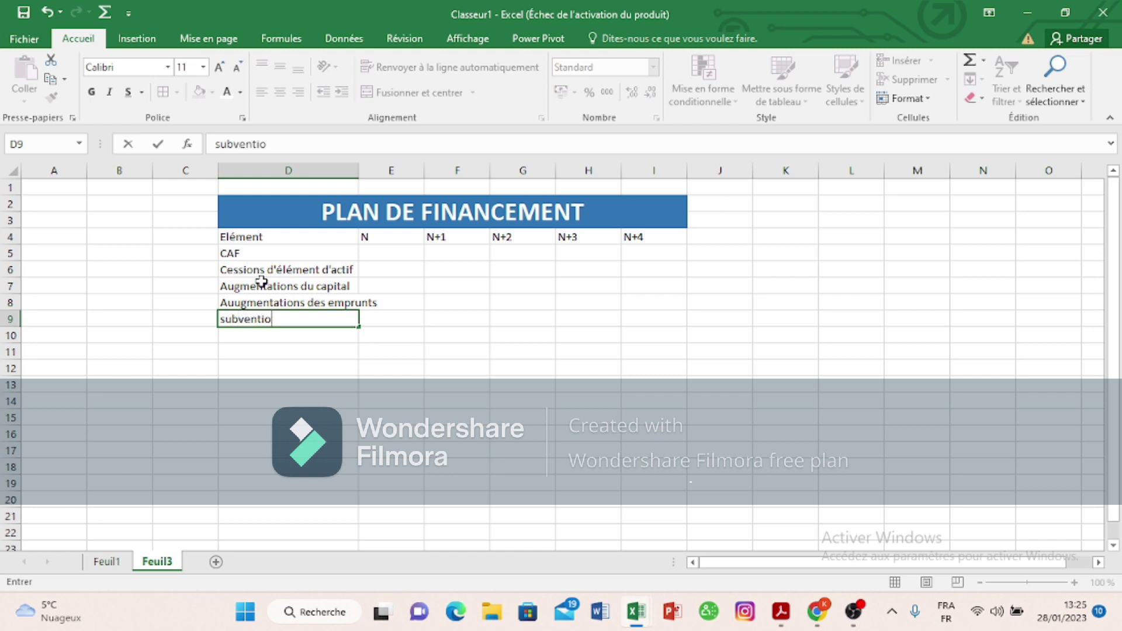
type("ns d'investise")
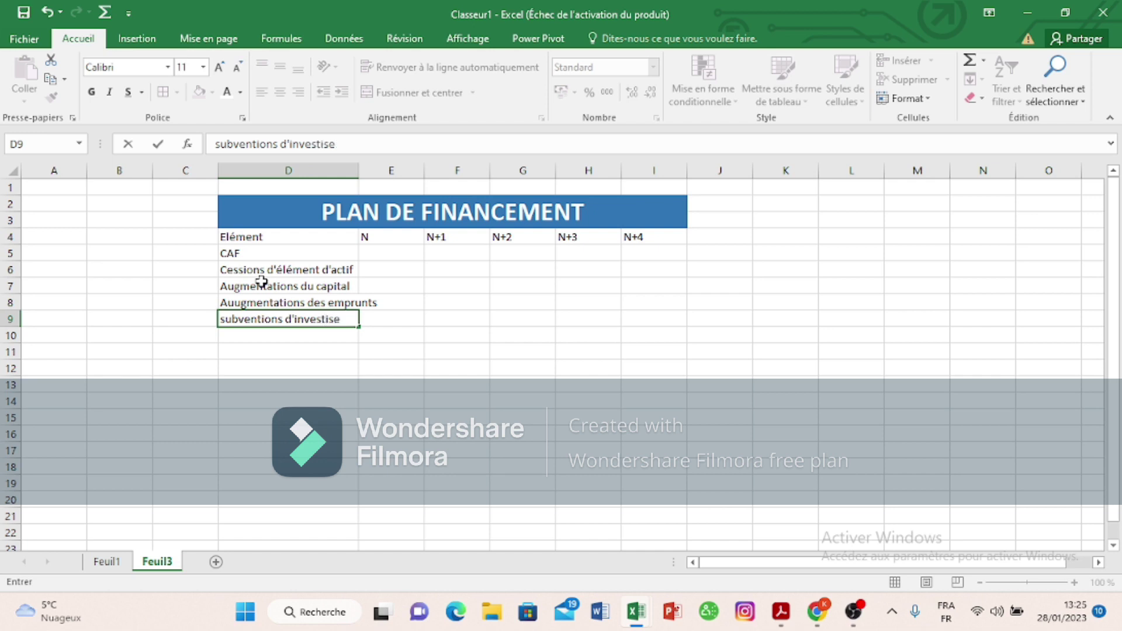
key("BackSpace")
type("sements")
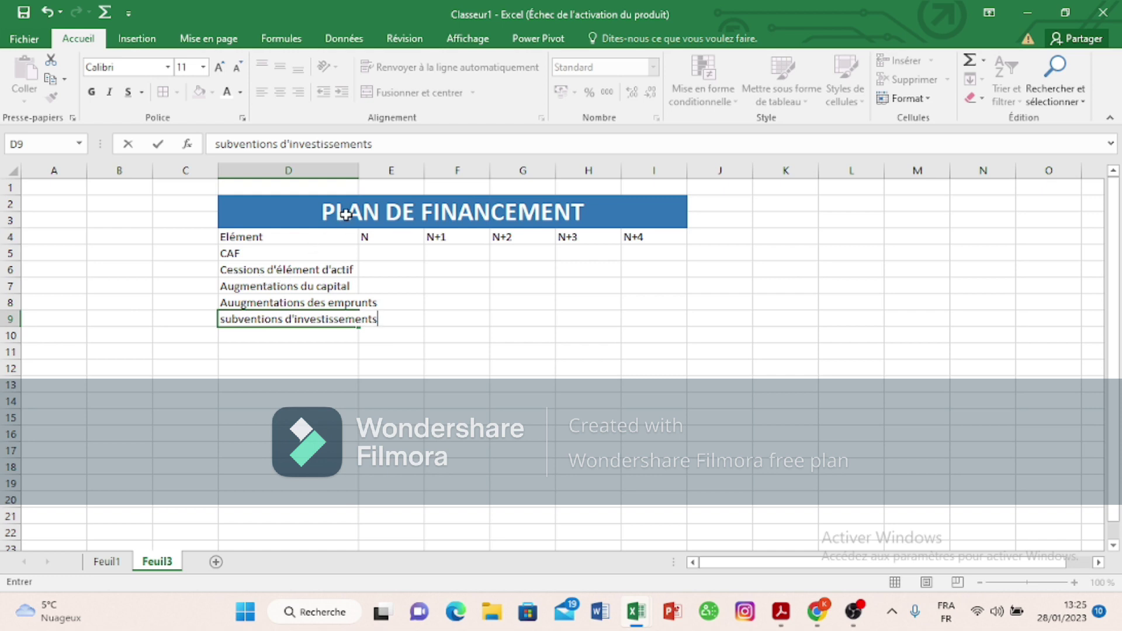
left_click(358, 169)
double_click(358, 169)
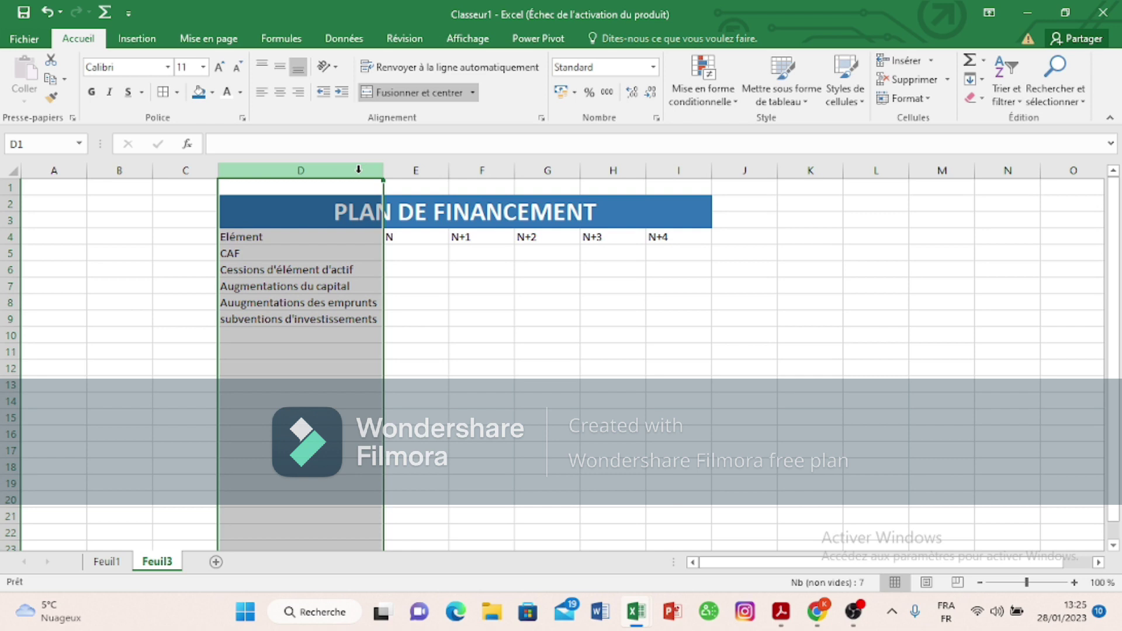
Step: Enter the total row label TOTA RESSOURCES in cell D10
left_click(293, 330)
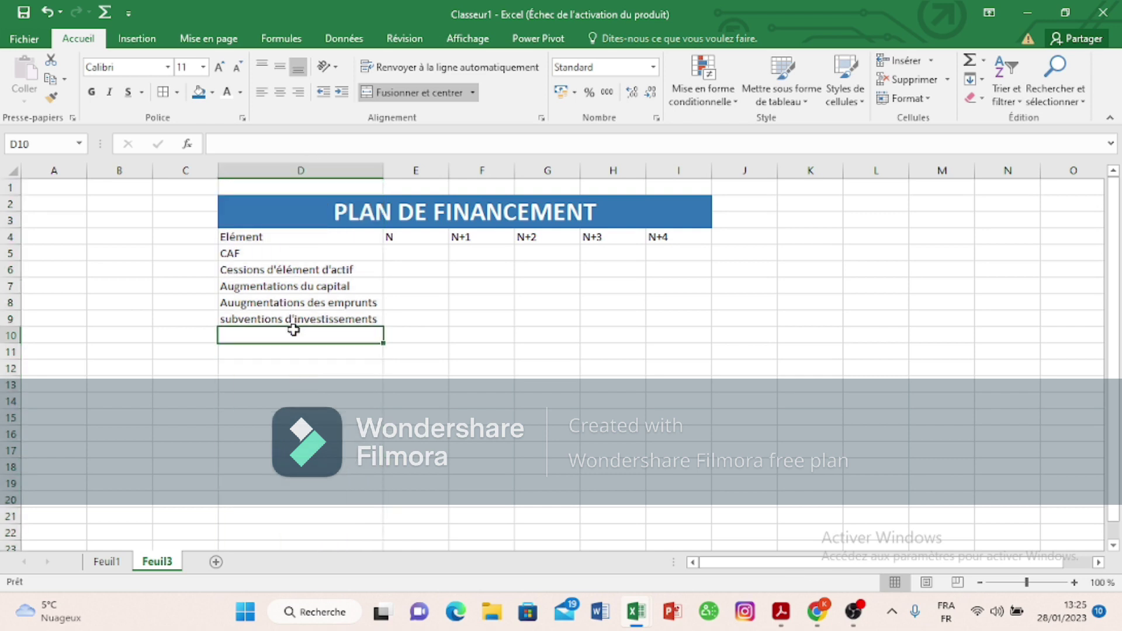
type("TO")
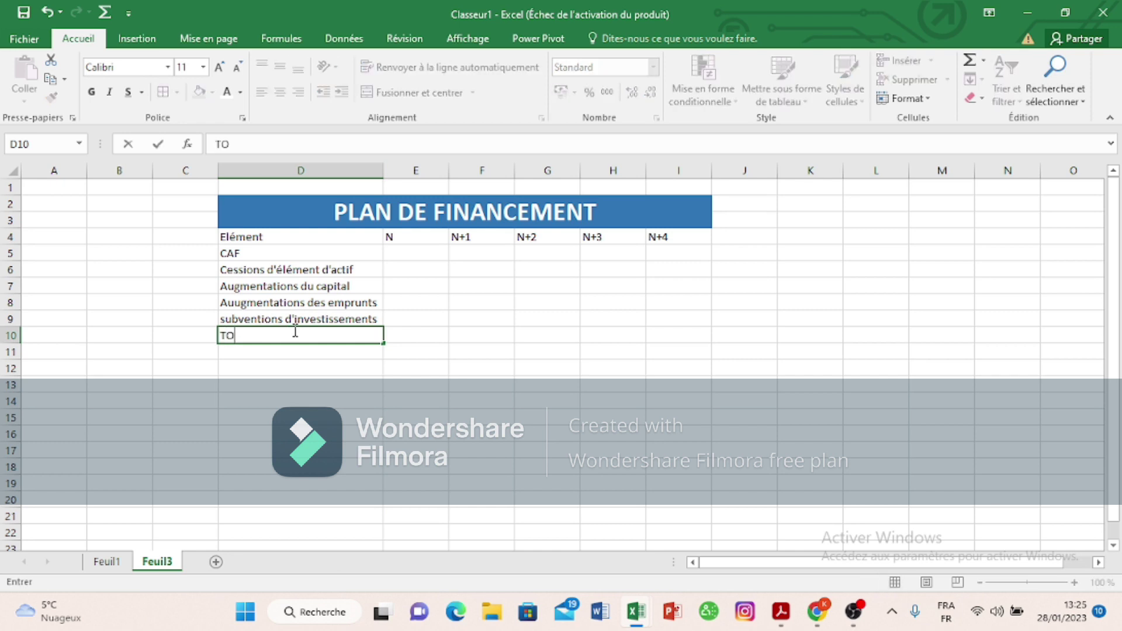
type("TA RESSOURCES")
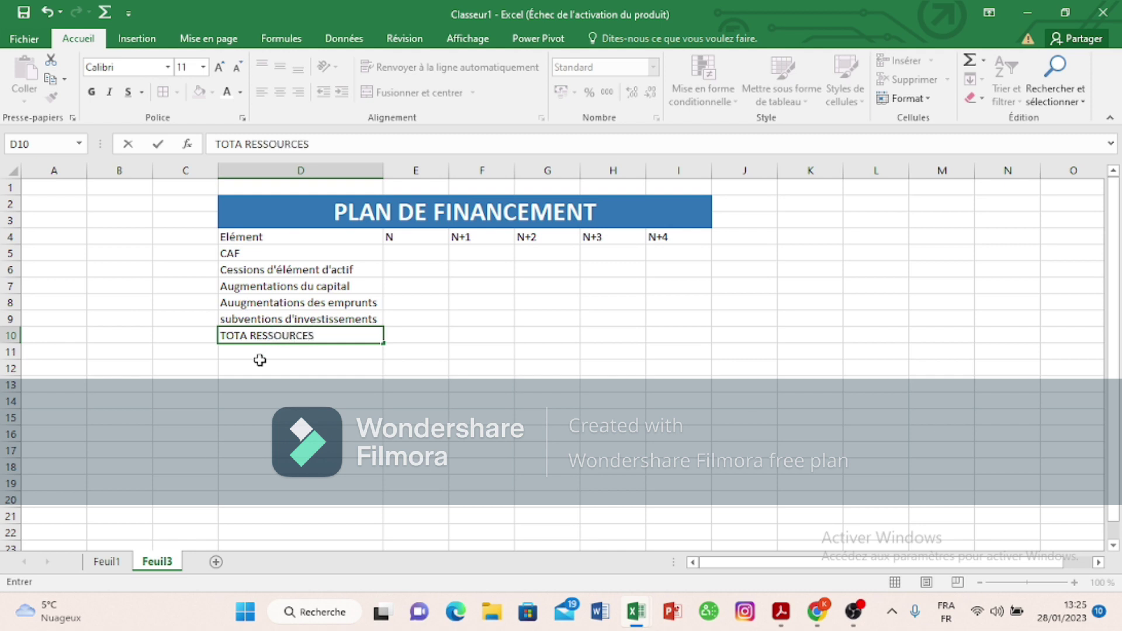
left_click(293, 363)
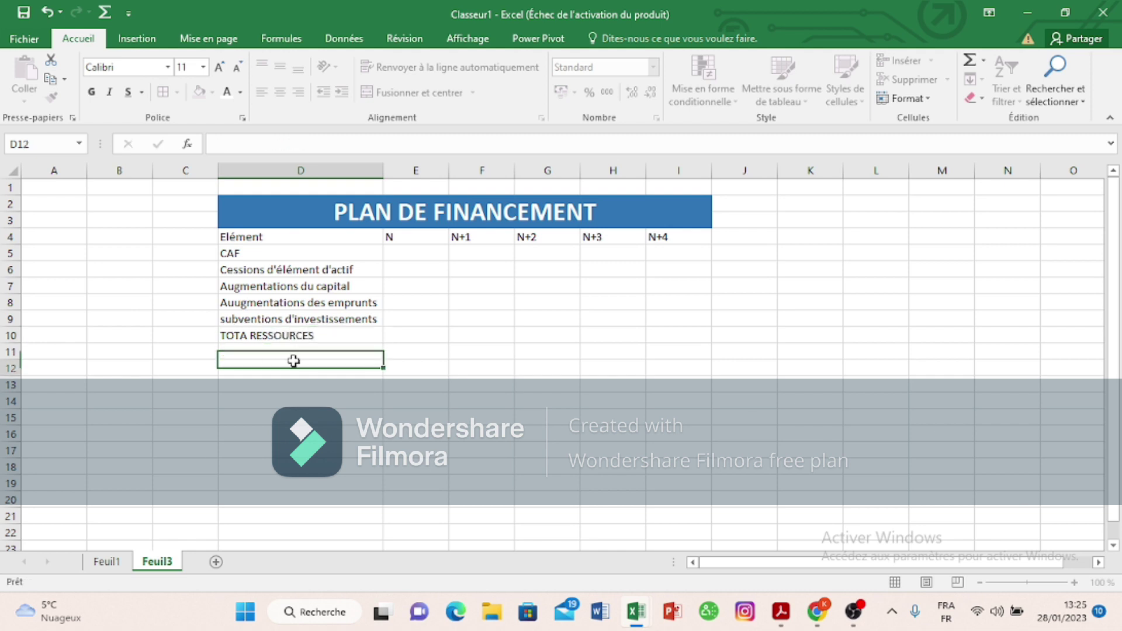
Step: Set the text orientation of cells C4 to C10 to 88 degrees, and merge and centre them
left_click(179, 237)
left_click_drag(182, 261, 192, 329)
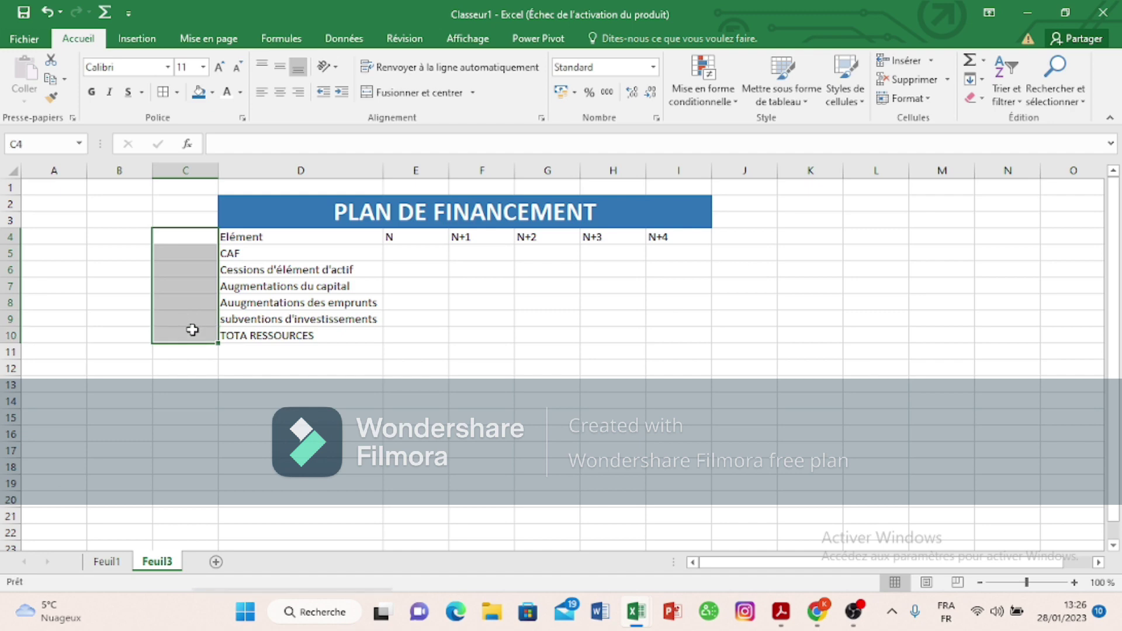
right_click(191, 328)
left_click(269, 497)
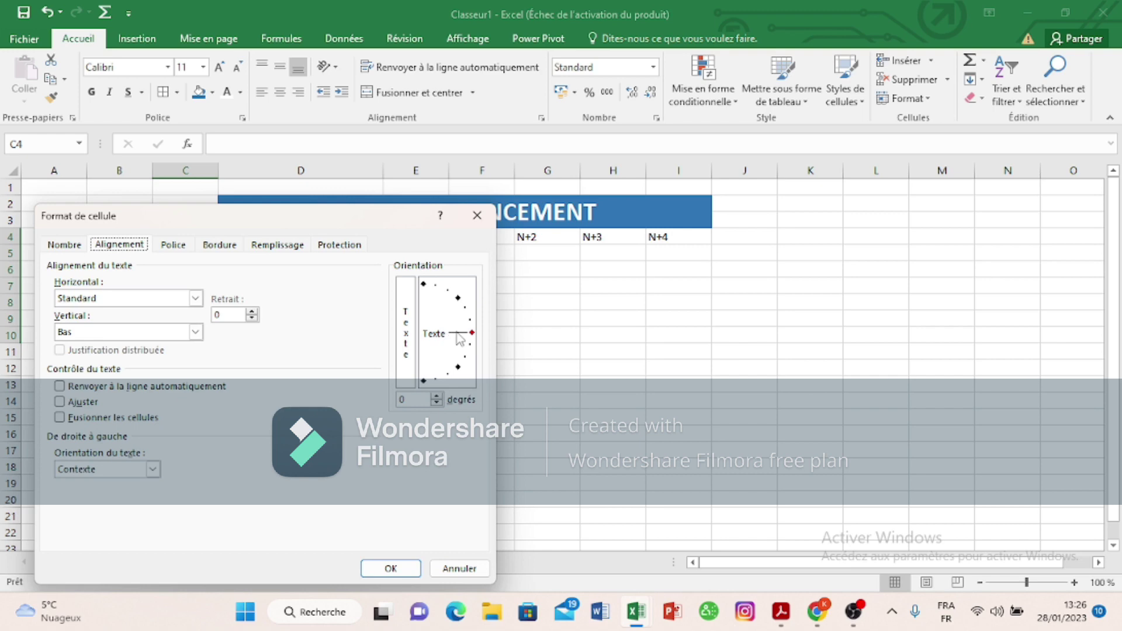
left_click_drag(447, 337, 427, 295)
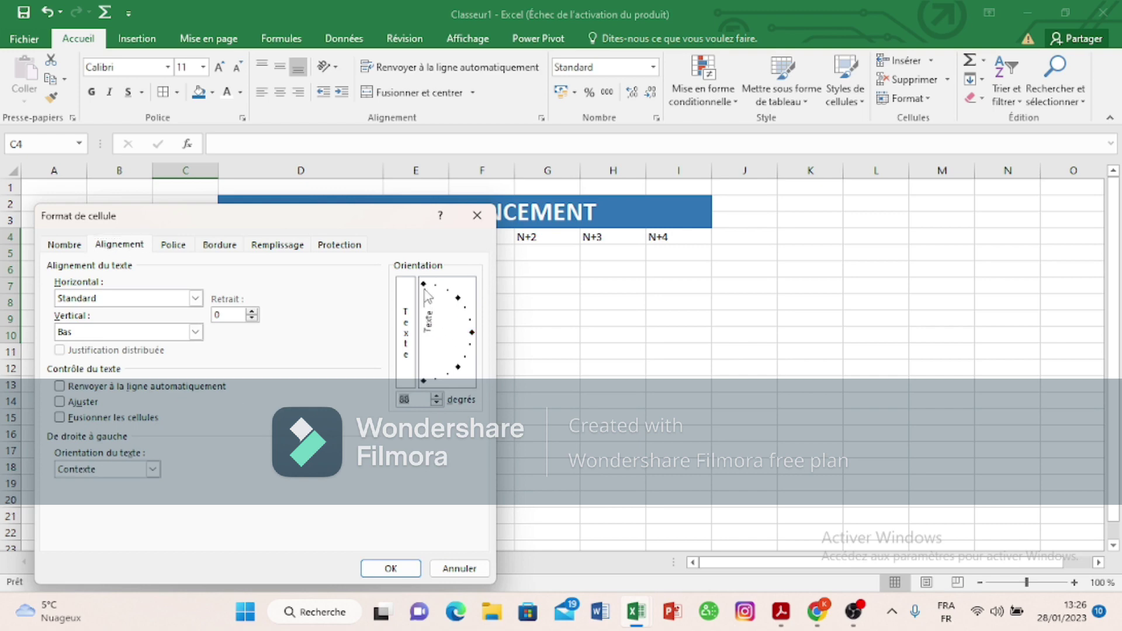
left_click(391, 567)
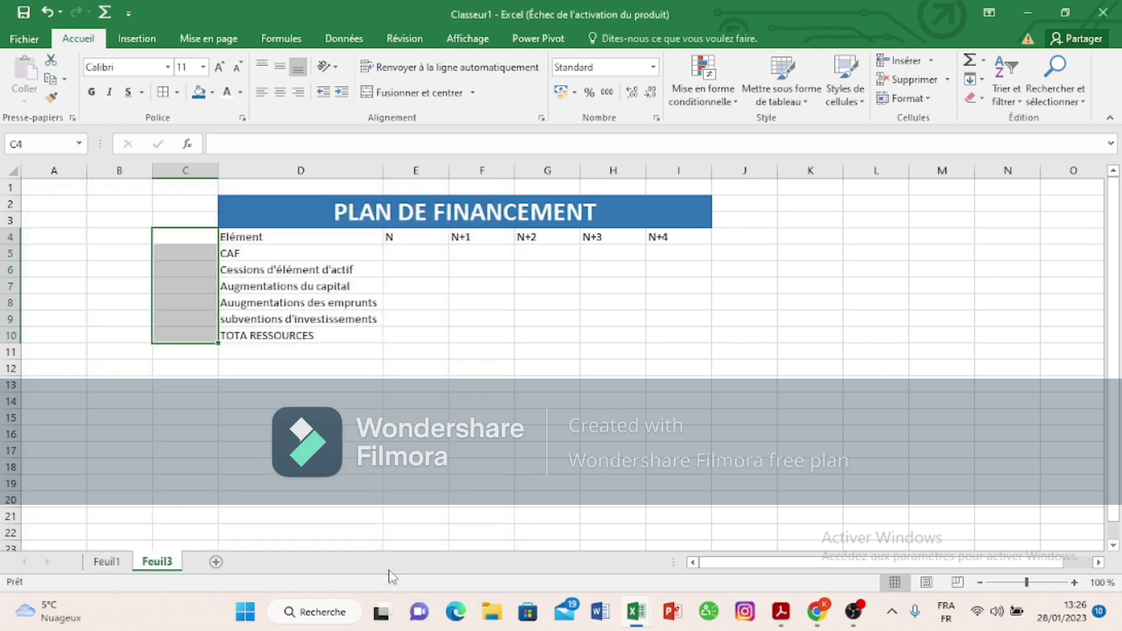
left_click(399, 96)
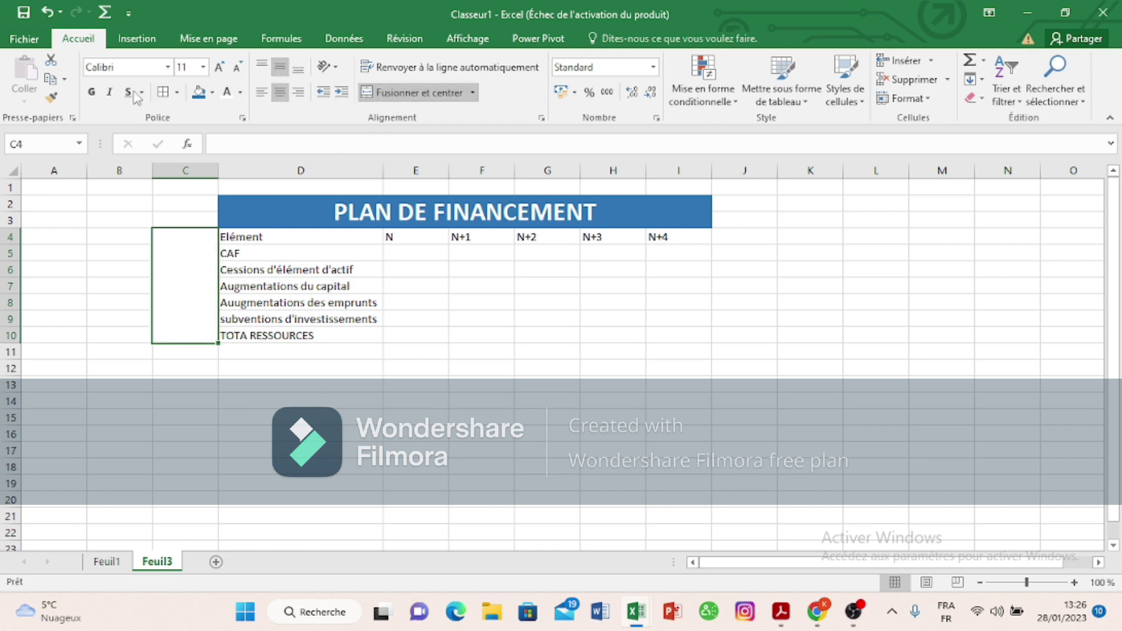
Step: Enter the heading RESSOURCES in bold in the merged cell beside the row labels
left_click(91, 92)
type("RE")
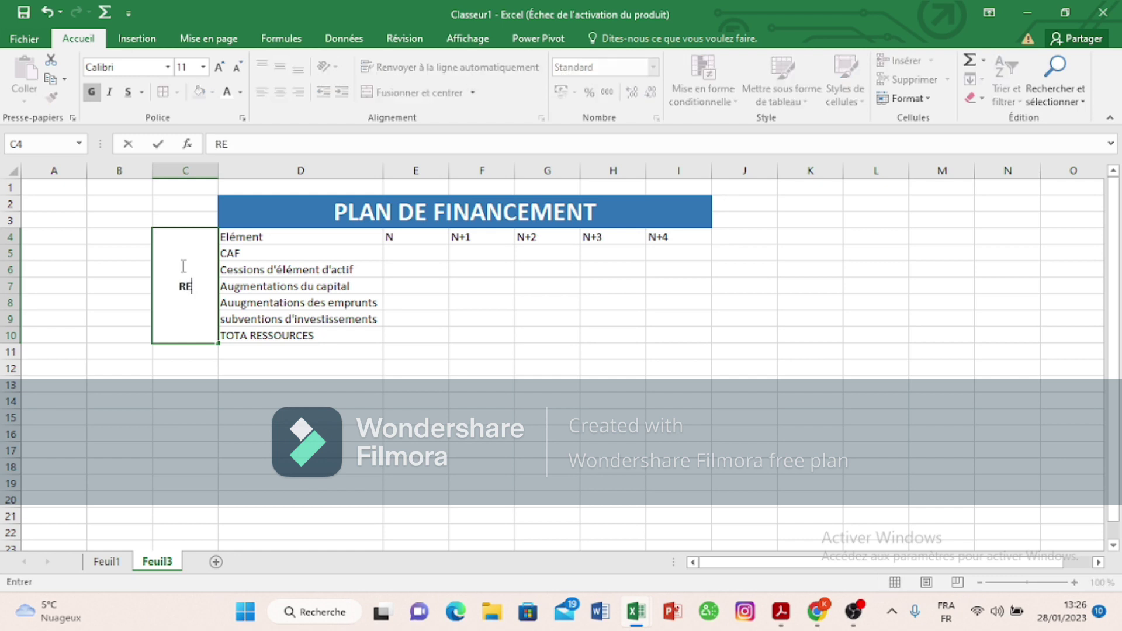
type("SSOURCES")
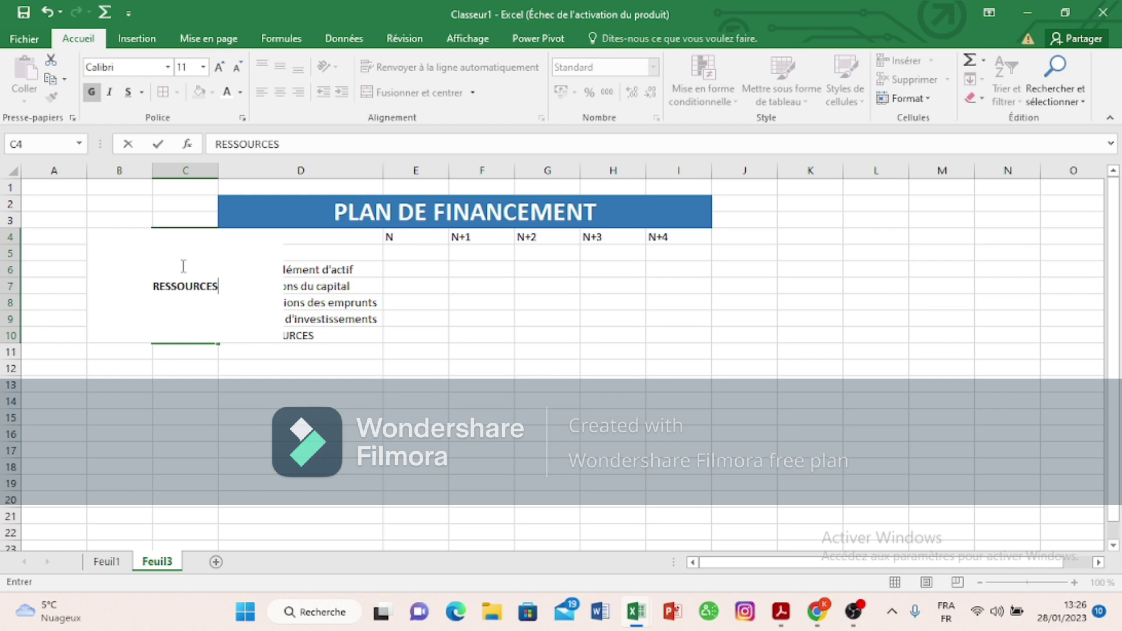
key("Return")
Step: Increase the font size of the vertical RESSOURCES heading to 18
right_click(183, 267)
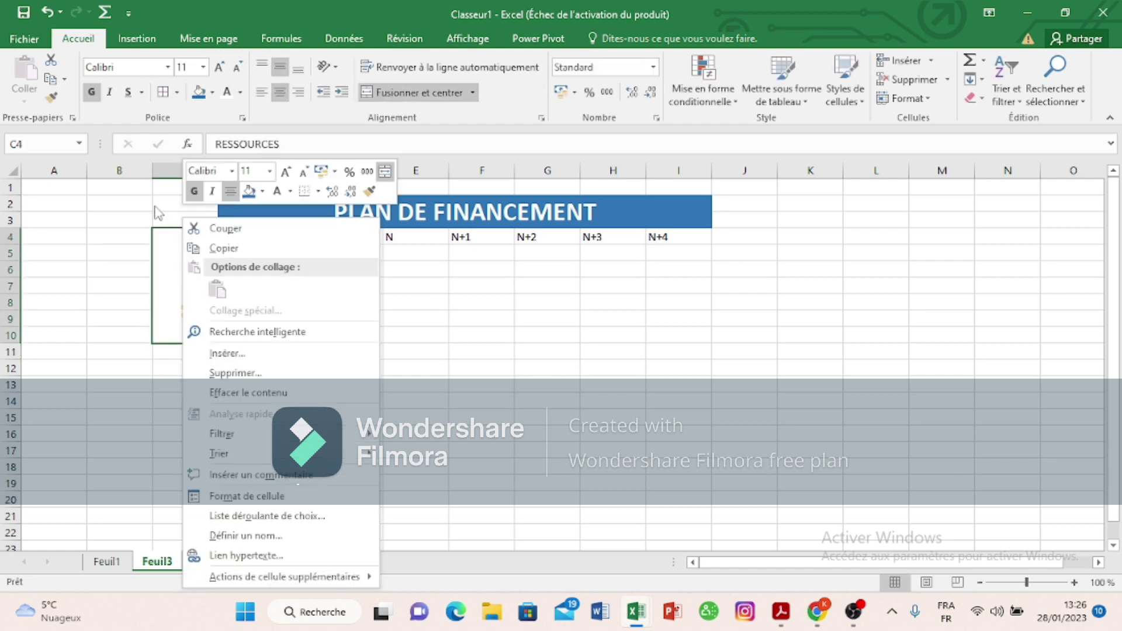
left_click(218, 68)
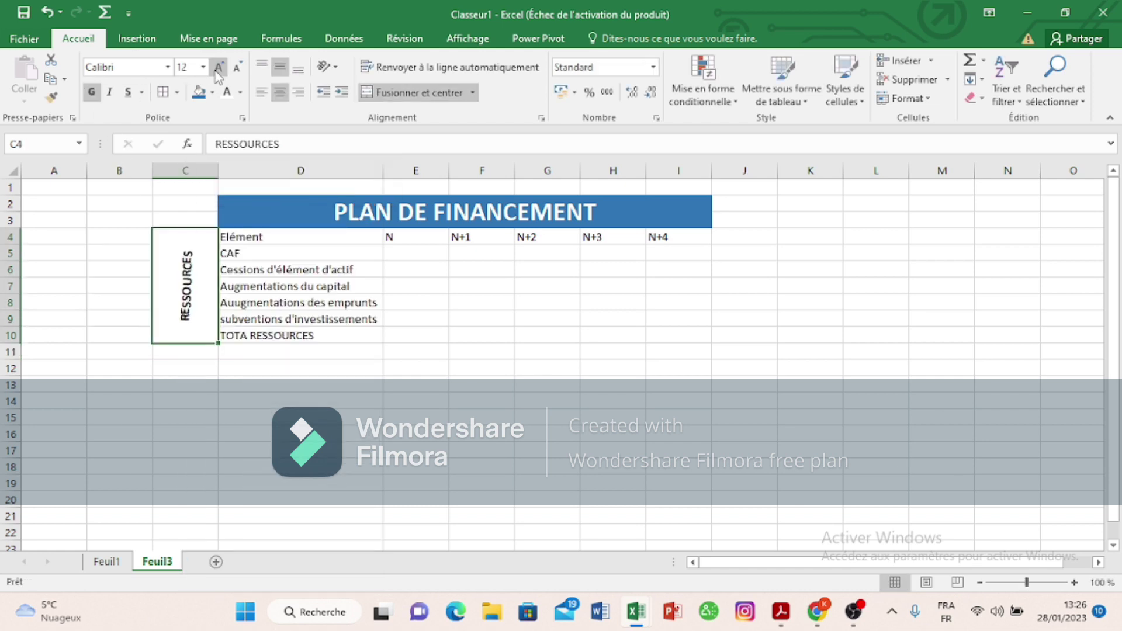
left_click(218, 68)
left_click(218, 67)
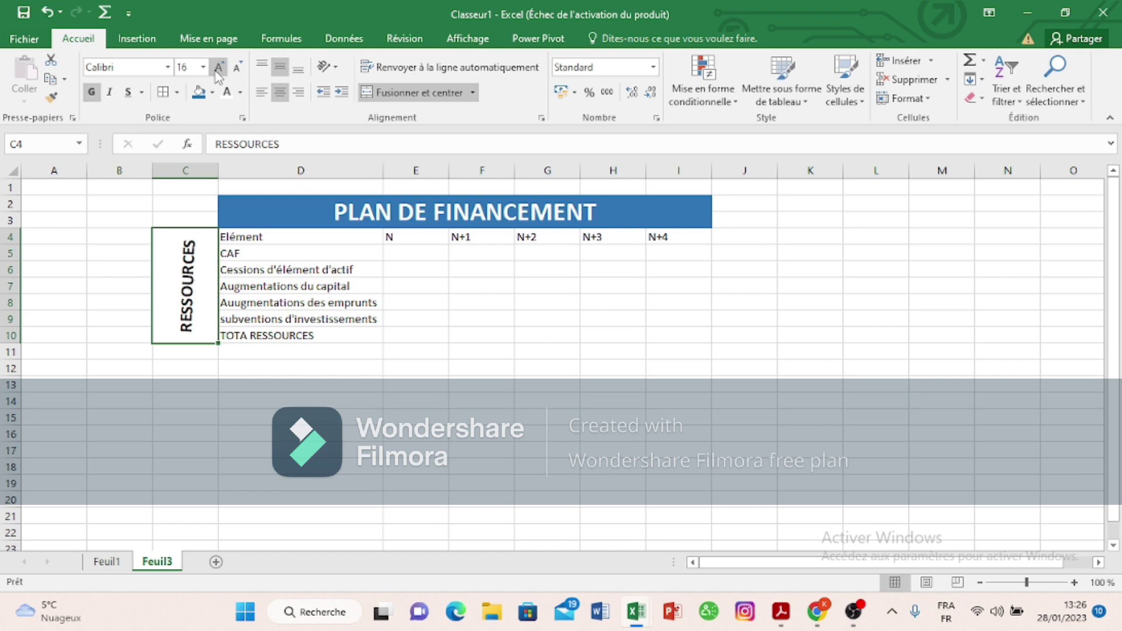
left_click(218, 68)
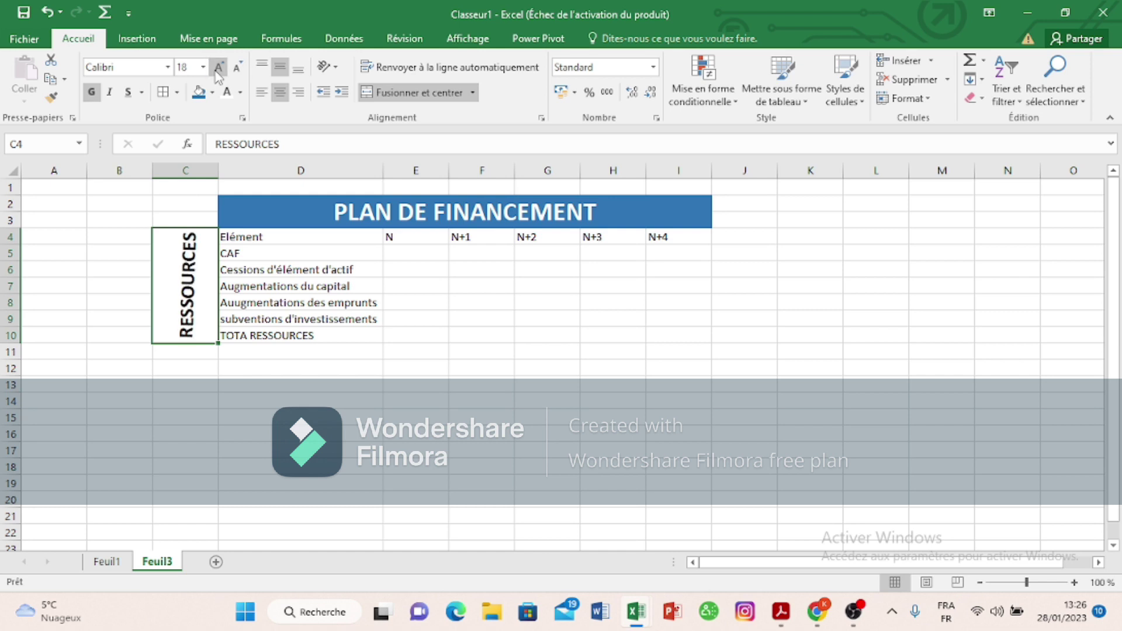
Step: Enter the row label Acquisions d'immobilisations in cell D11
left_click(386, 353)
left_click(328, 356)
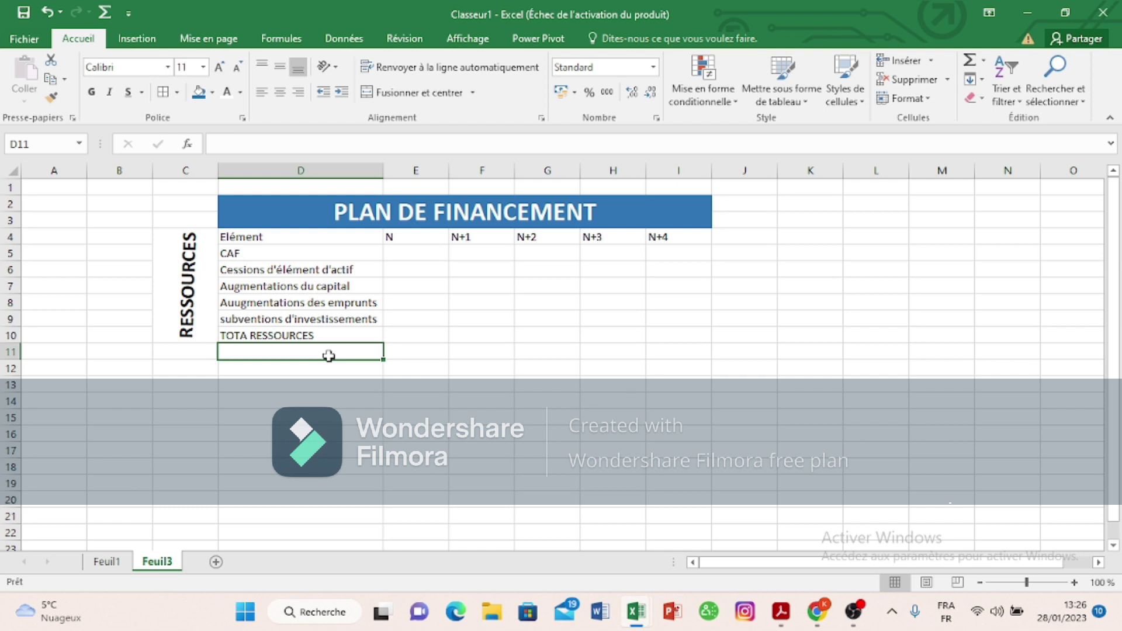
type("A")
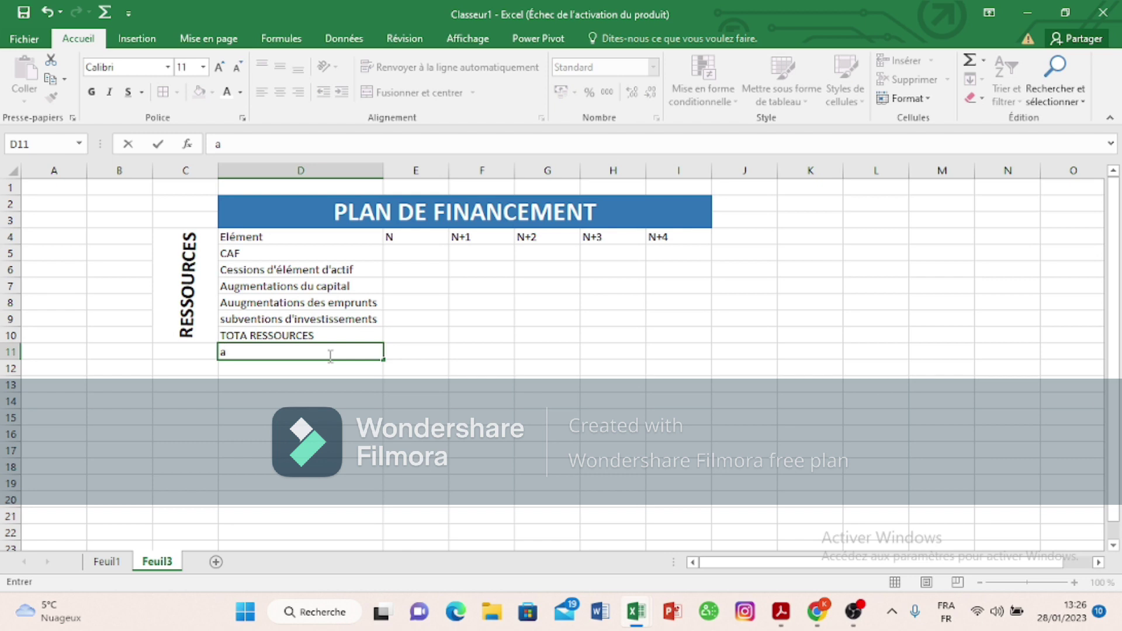
key("BackSpace")
type("ACQUII")
key("BackSpace")
key("BackSpace")
key("BackSpace")
key("BackSpace")
key("BackSpace")
type("cquisions")
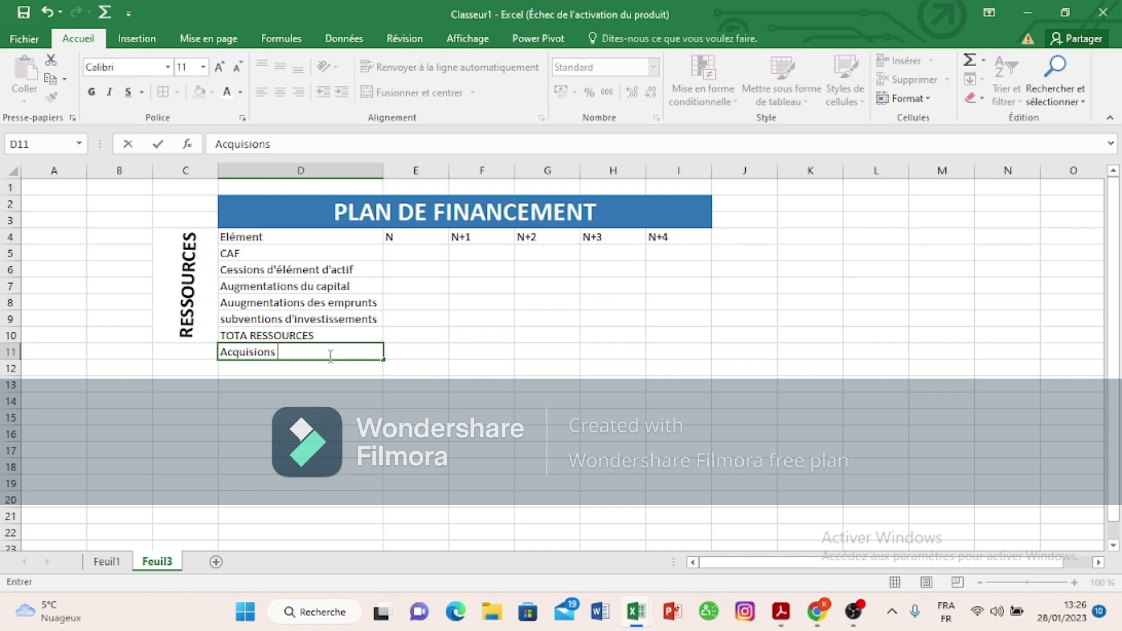
type("d'immobilis")
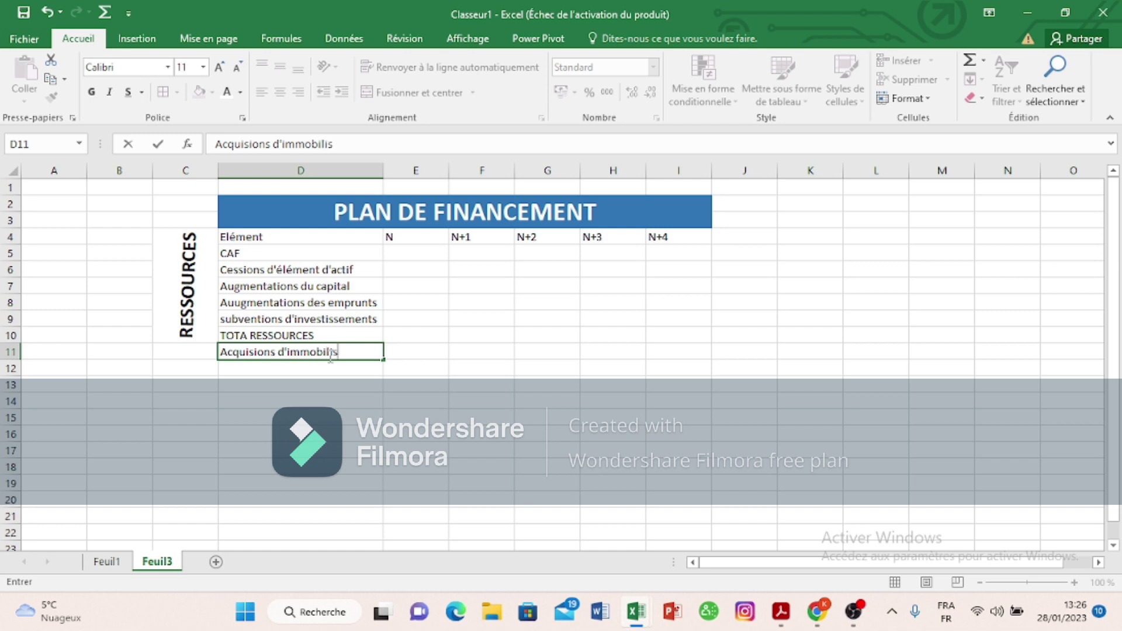
type("ations")
key("Return")
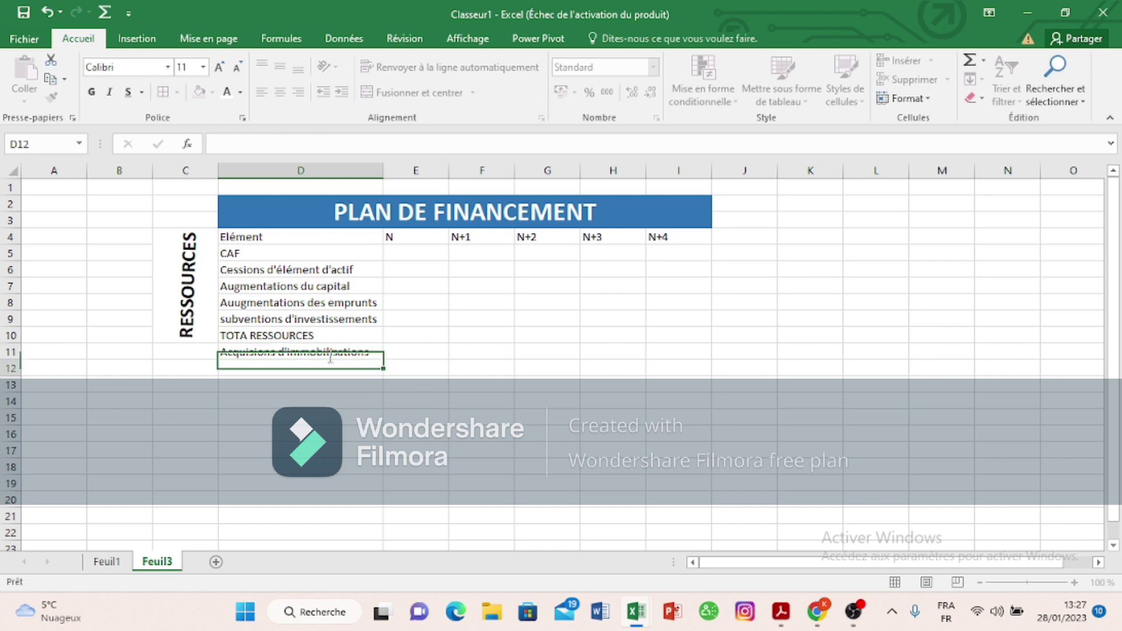
Step: Enter the row label Rembourssements des capitaux in cell D12
type("Re")
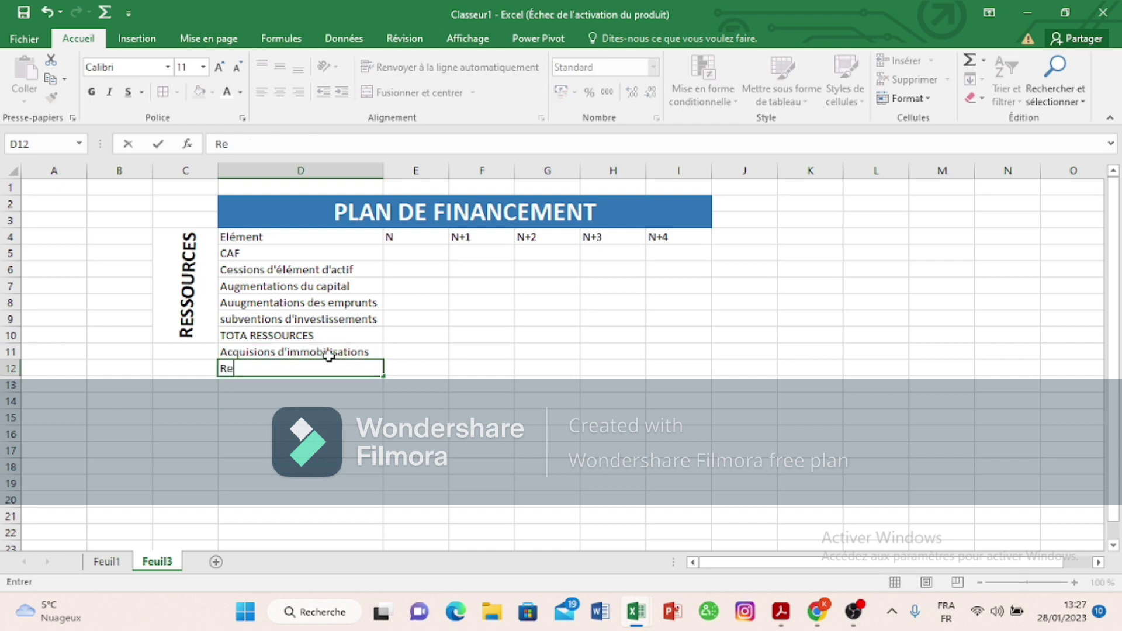
type("mbourssement")
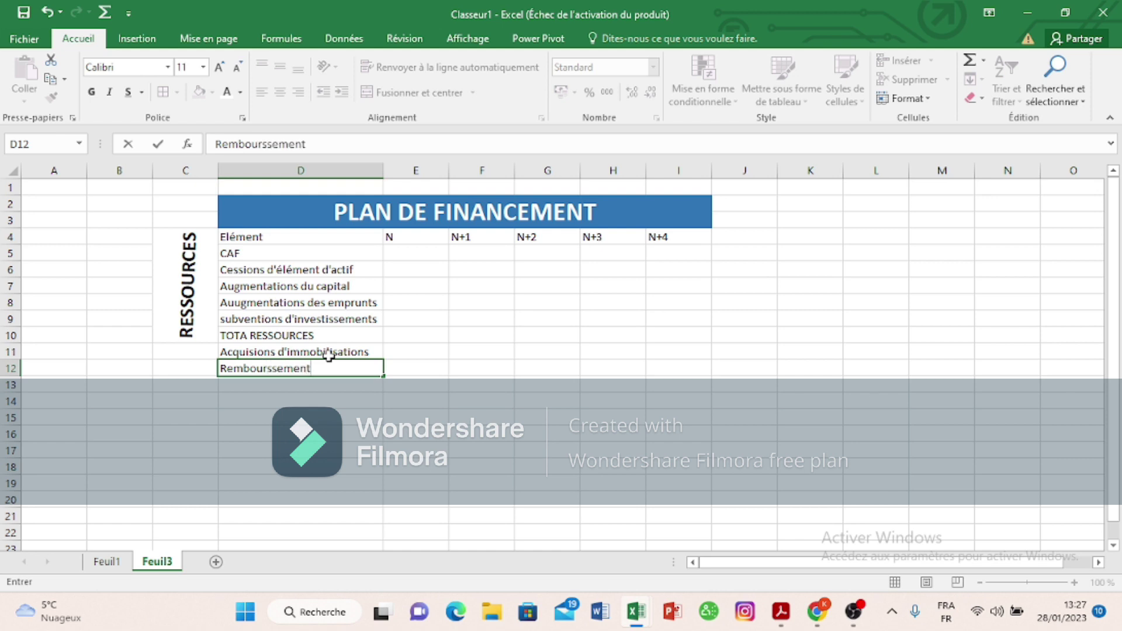
type("s des capi")
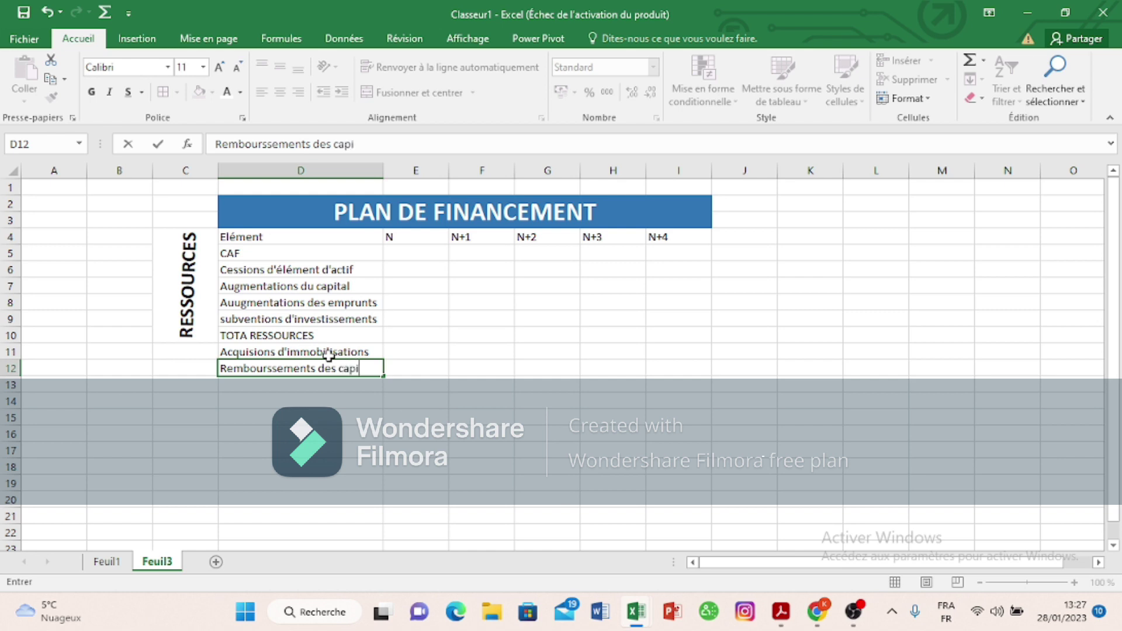
type("taux")
key("Return")
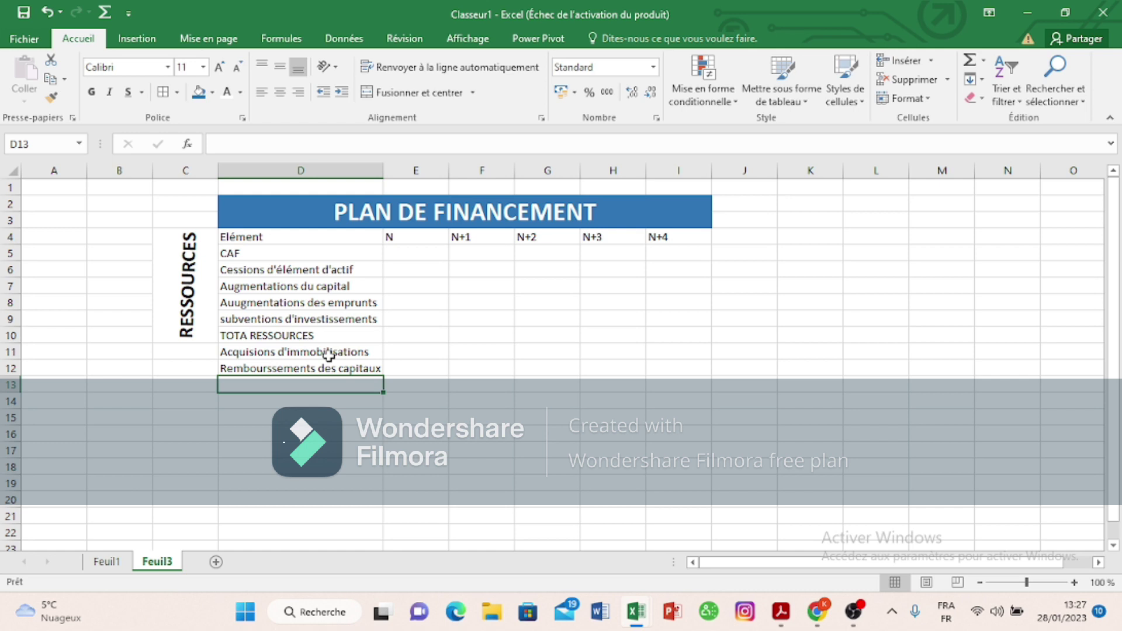
Step: Enter the row label Rembourssements des Emprunts in cell D13
type("RE")
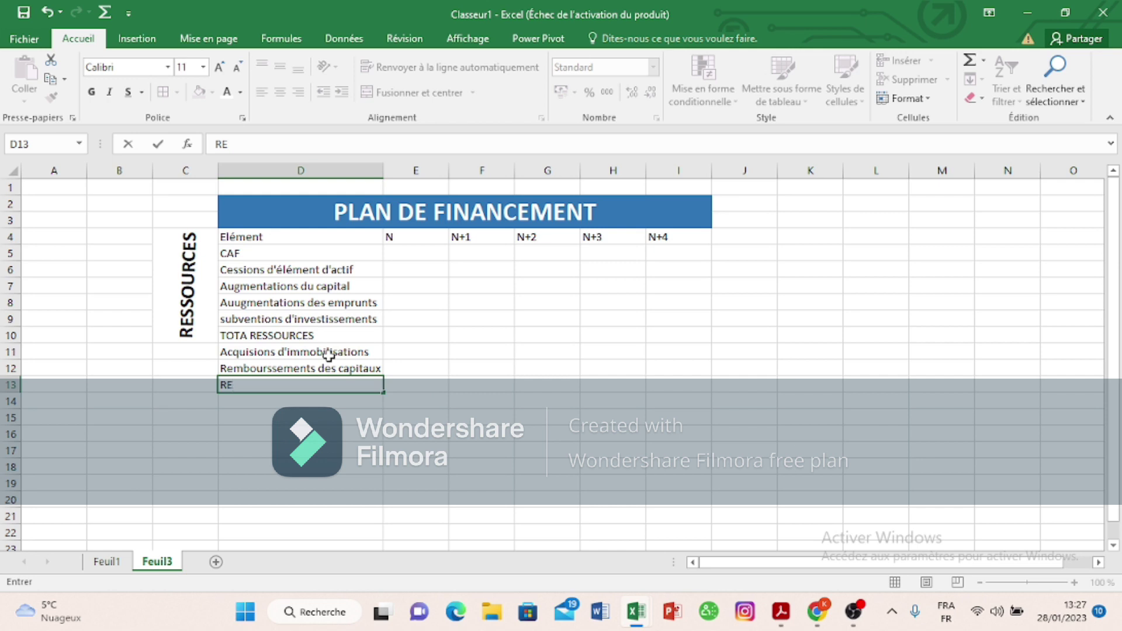
key("BackSpace")
type("embourssements des capitaux")
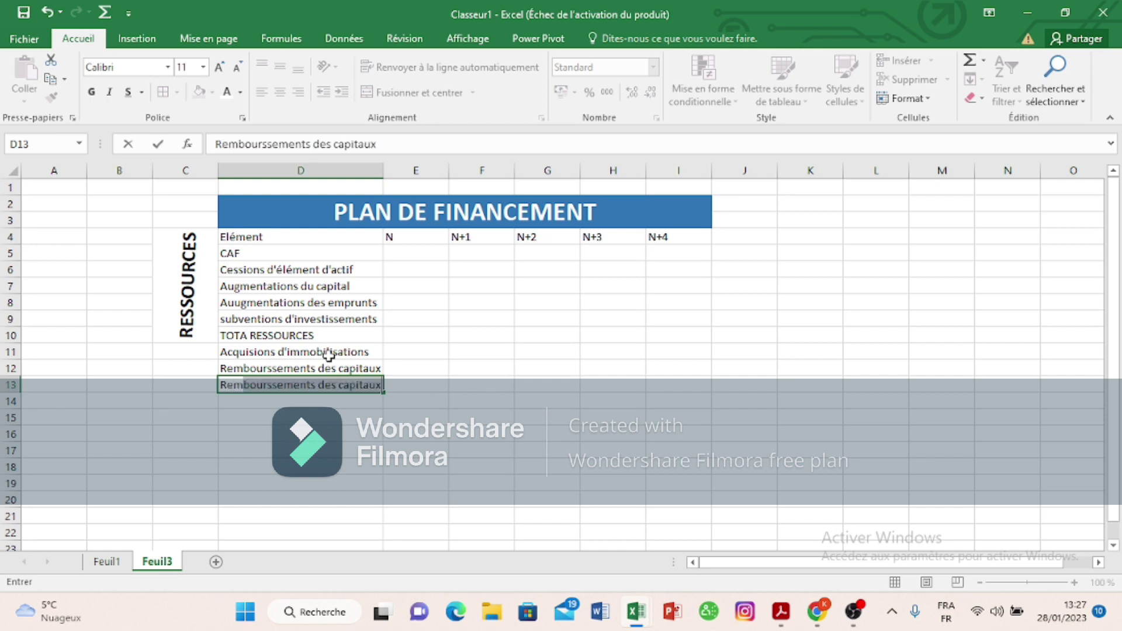
key("Return")
left_click(351, 385)
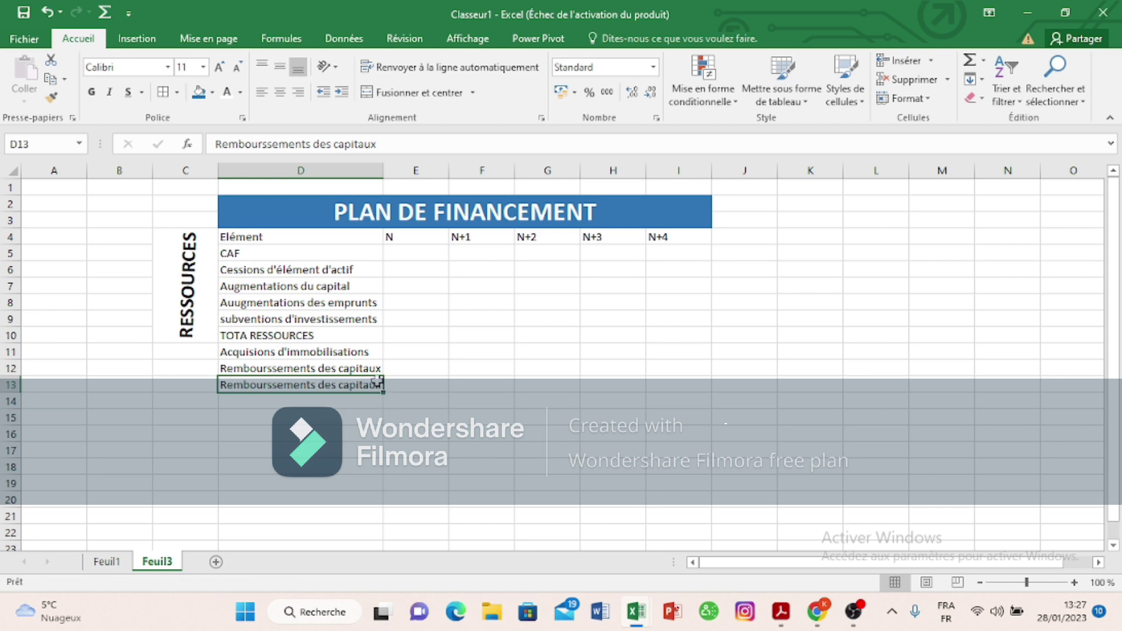
double_click(377, 385)
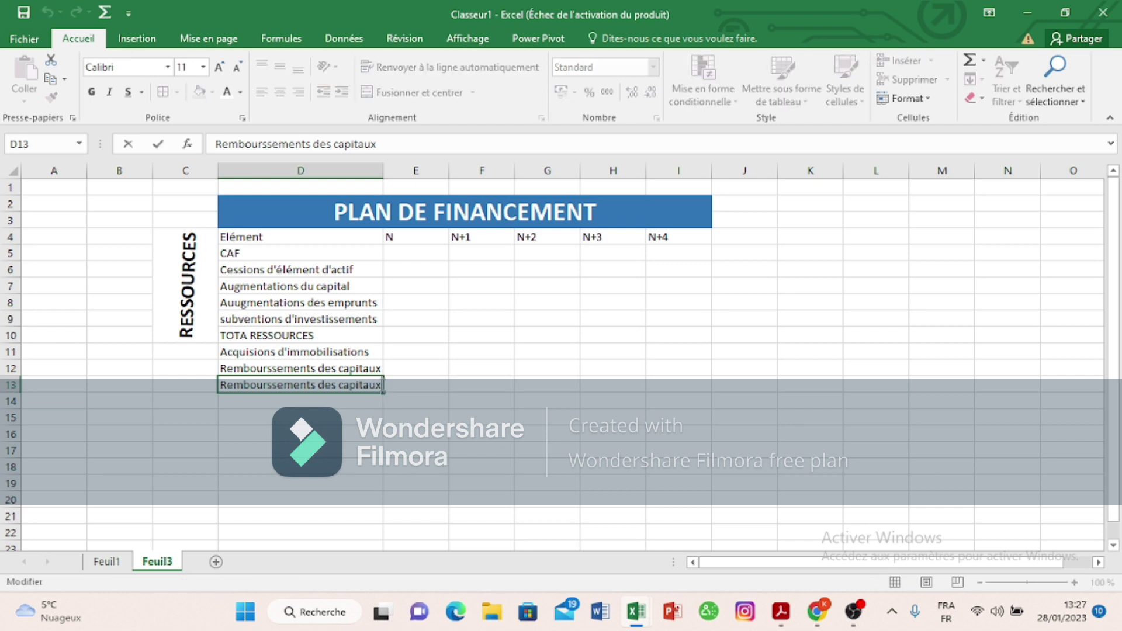
key("BackSpace")
key("BackSpace")
key("BackSpace")
key("BackSpace")
key("BackSpace")
key("BackSpace")
key("BackSpace")
key("BackSpace")
key("BackSpace")
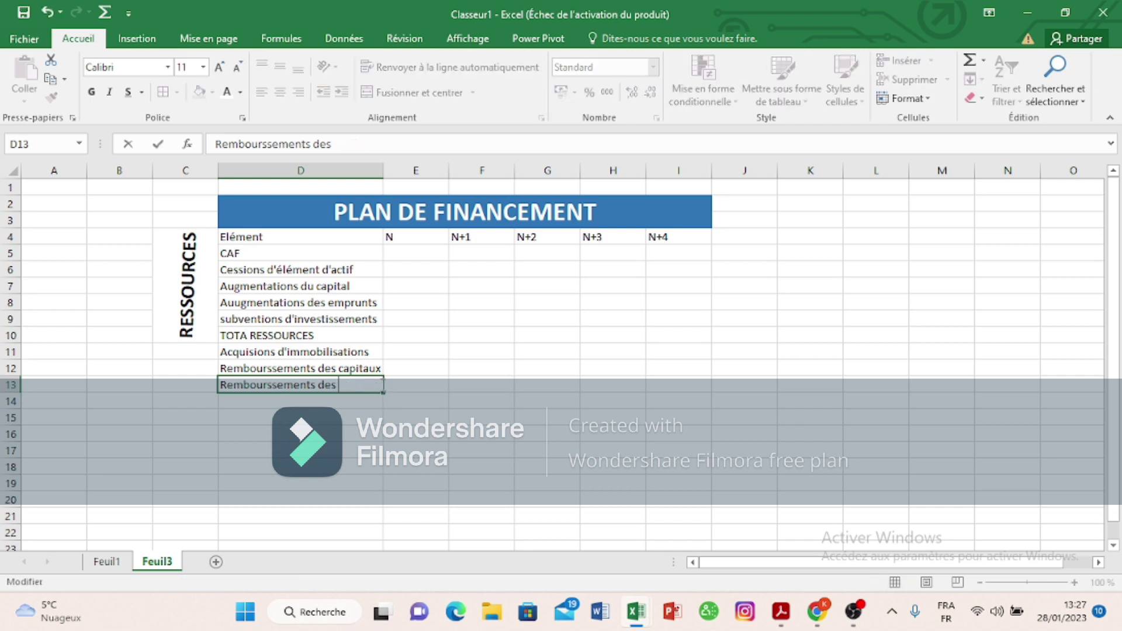
type("Emprunts")
key("Return")
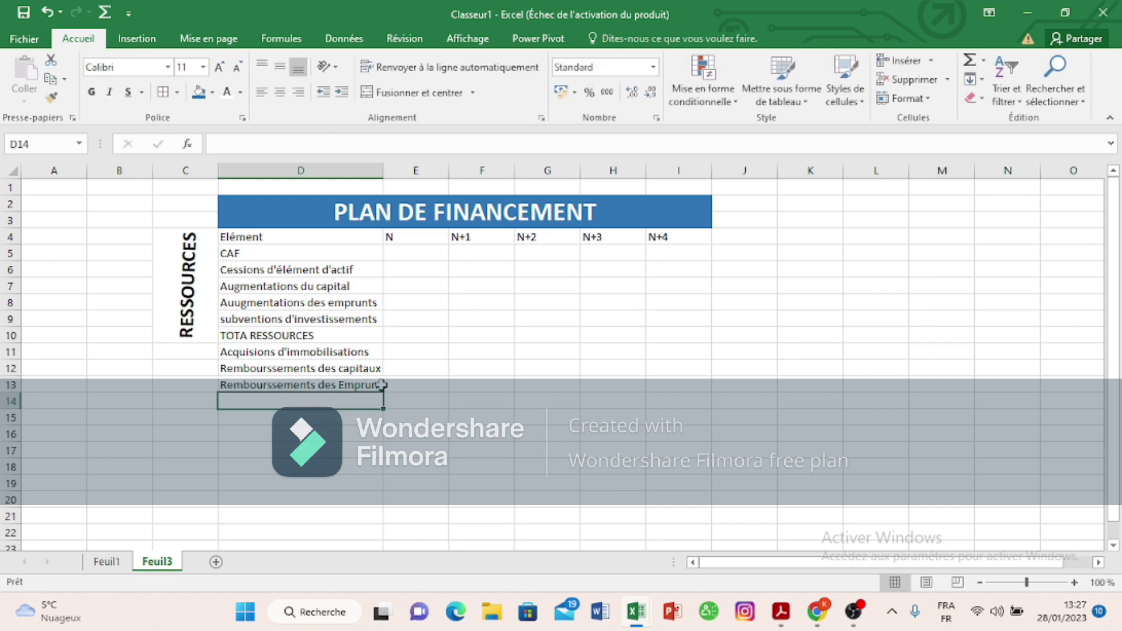
type("di")
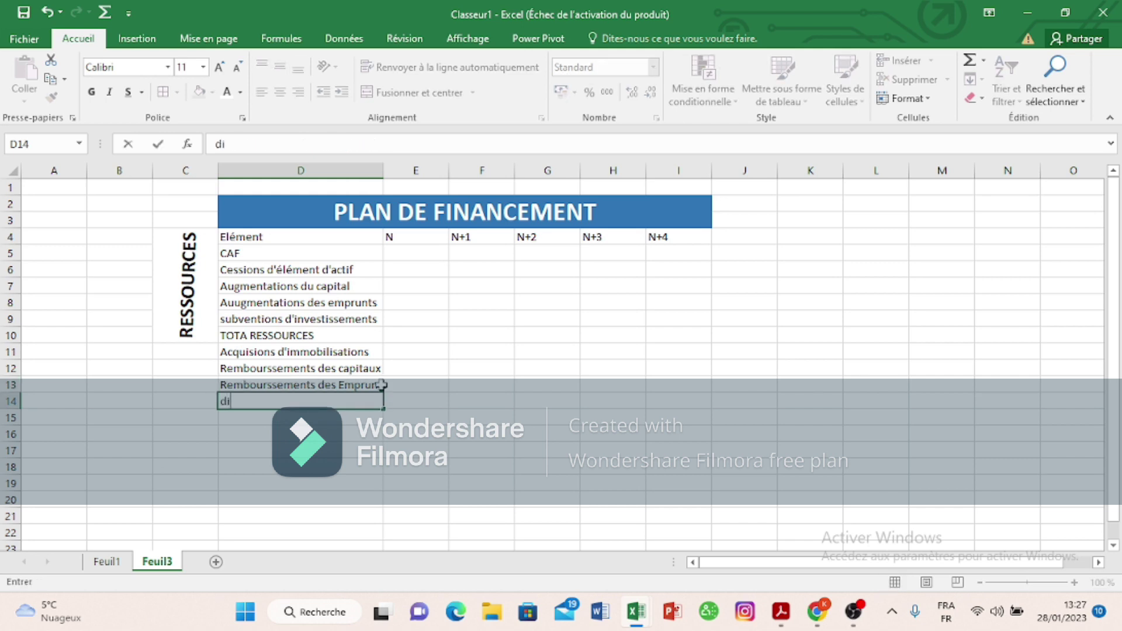
type("videndes")
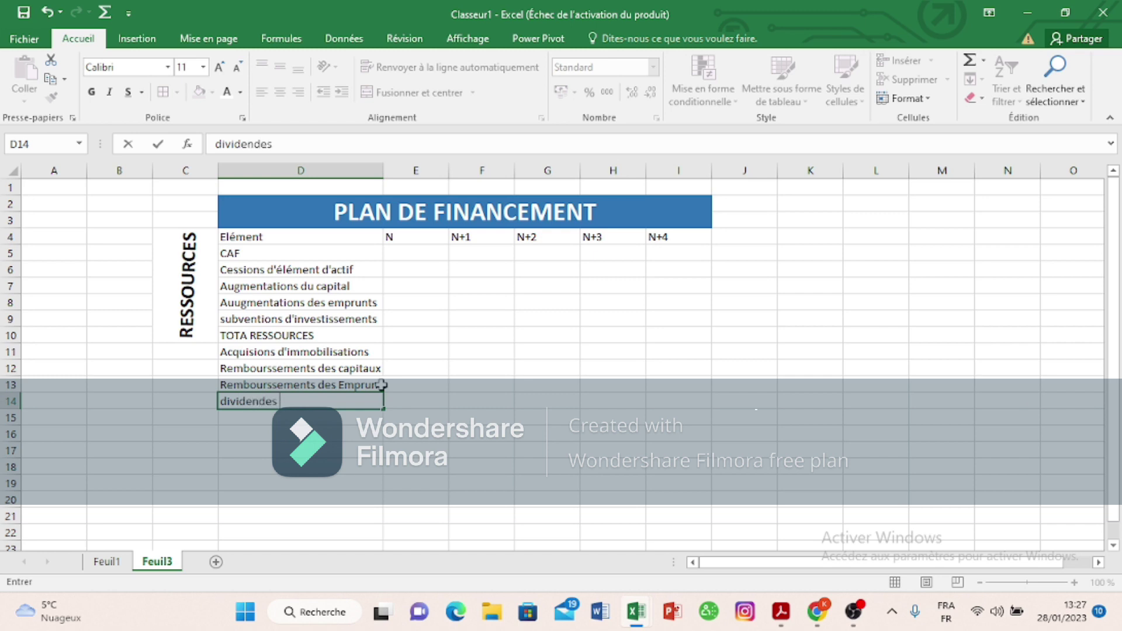
key("BackSpace")
key("BackSpace")
key("BackSpace")
key("BackSpace")
key("BackSpace")
key("BackSpace")
key("BackSpace")
key("BackSpace")
key("BackSpace")
key("BackSpace")
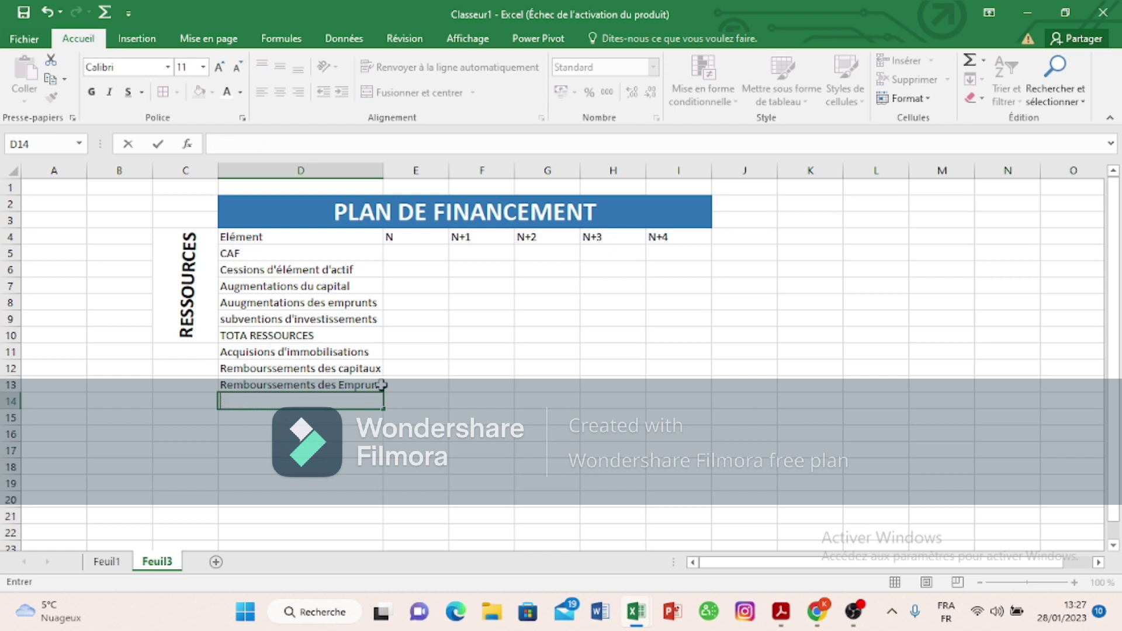
Step: Enter the row label Distribustions des dividendes in cell D14
type("DIST")
key("BackSpace")
key("BackSpace")
key("BackSpace")
type("istru")
key("BackSpace")
type("ibustions")
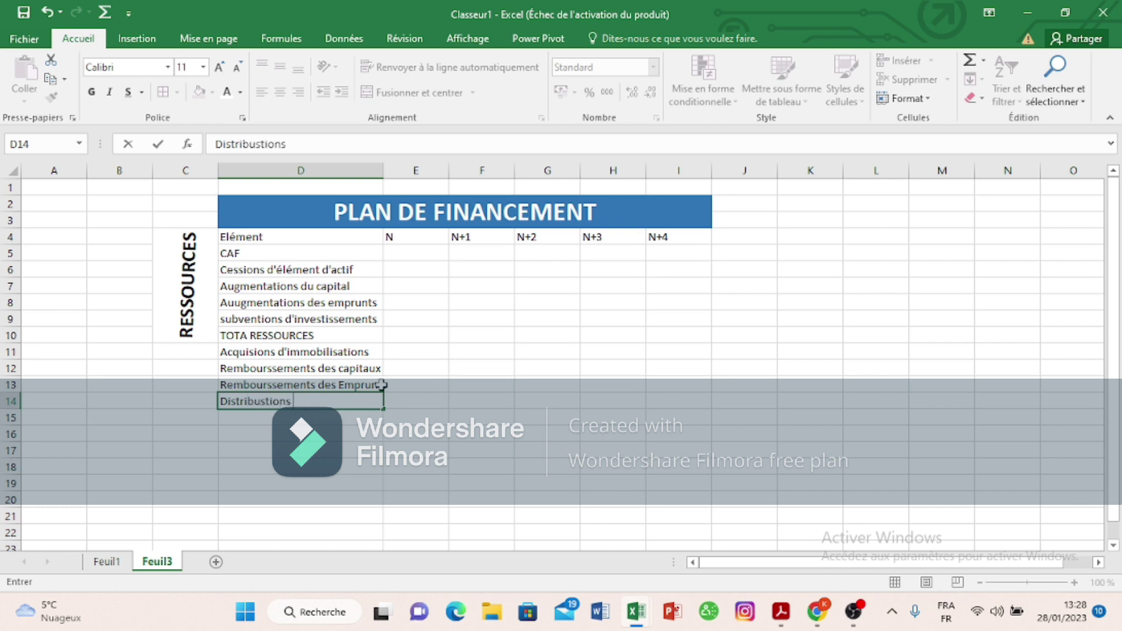
type(" des divide")
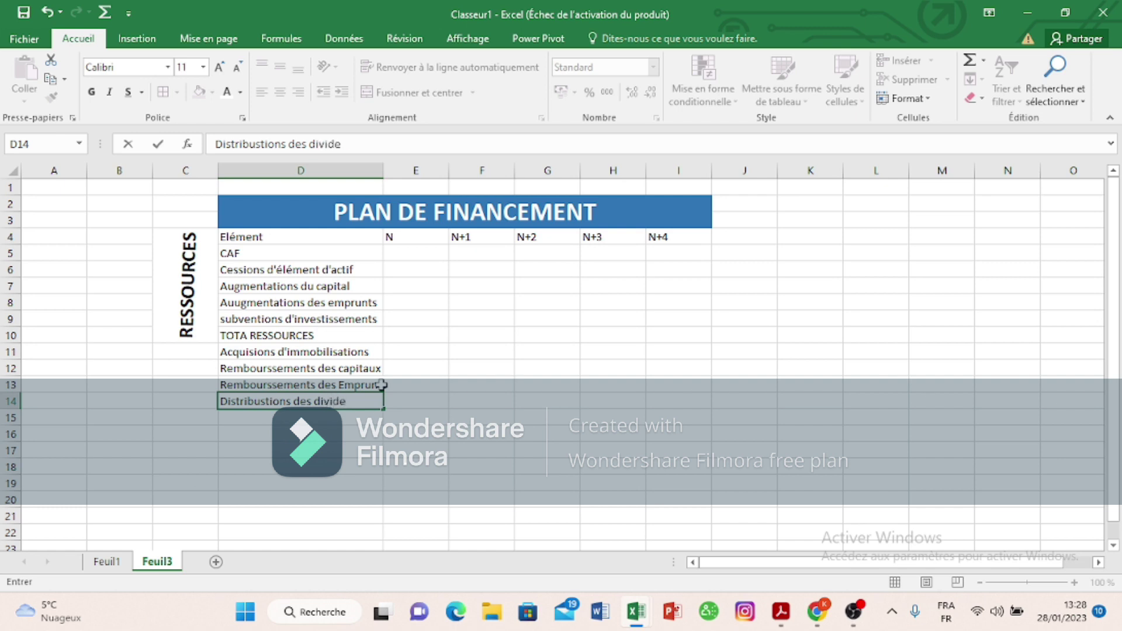
type("ndes")
key("Return")
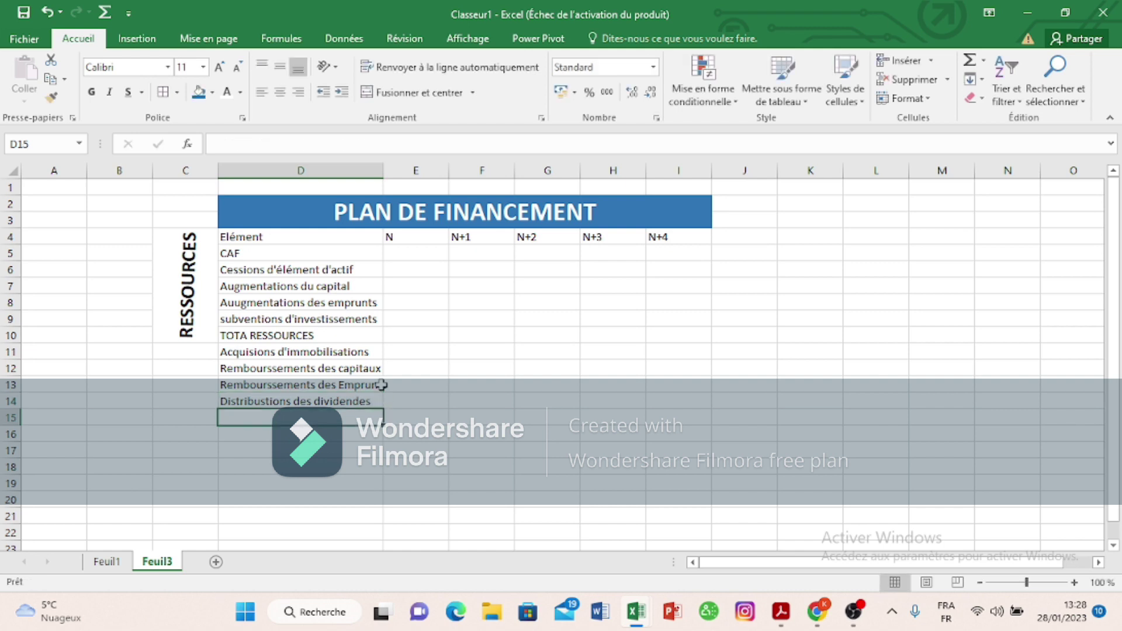
Step: Enter the row labels Variations du BFR in cell D15 and TOTAL EMPLOIS in cell D16
type("Vari")
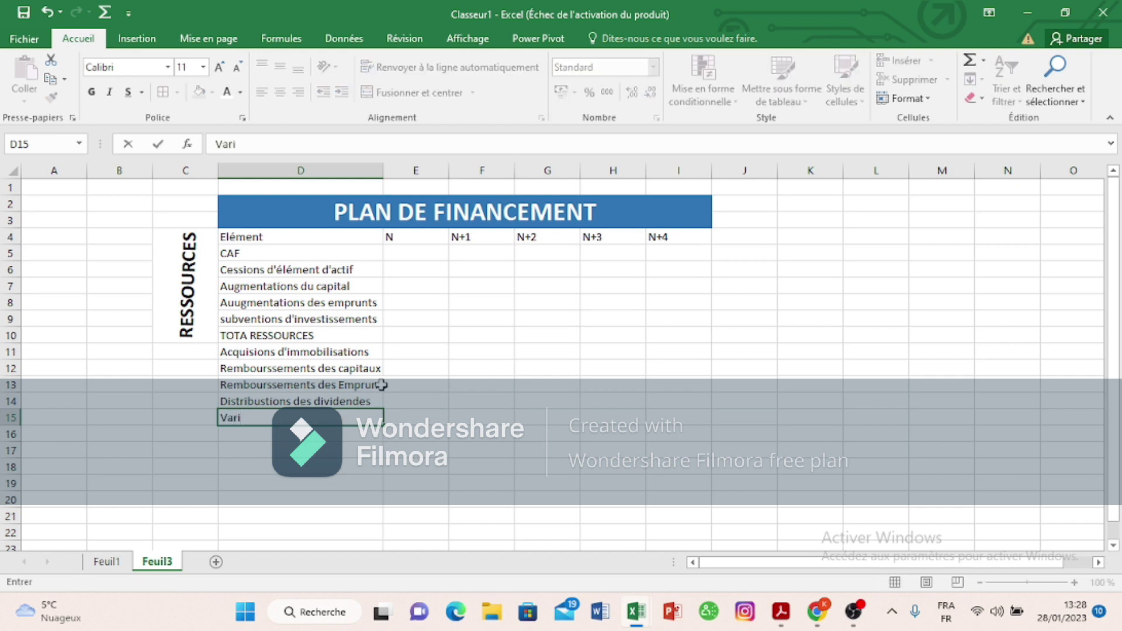
type("ations du BFR")
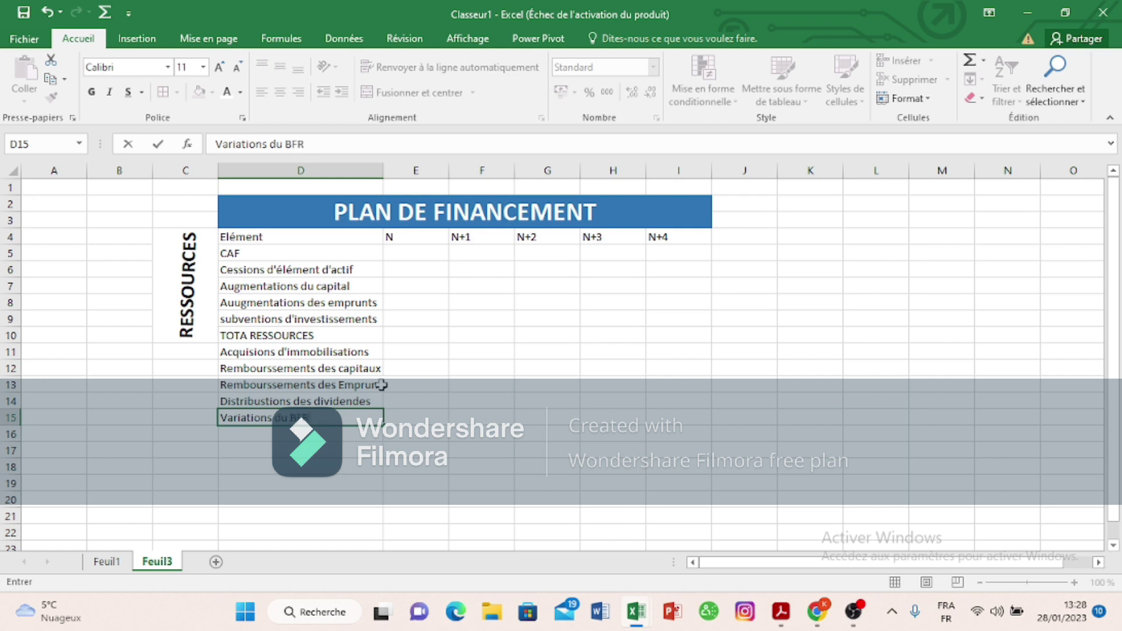
key("Return")
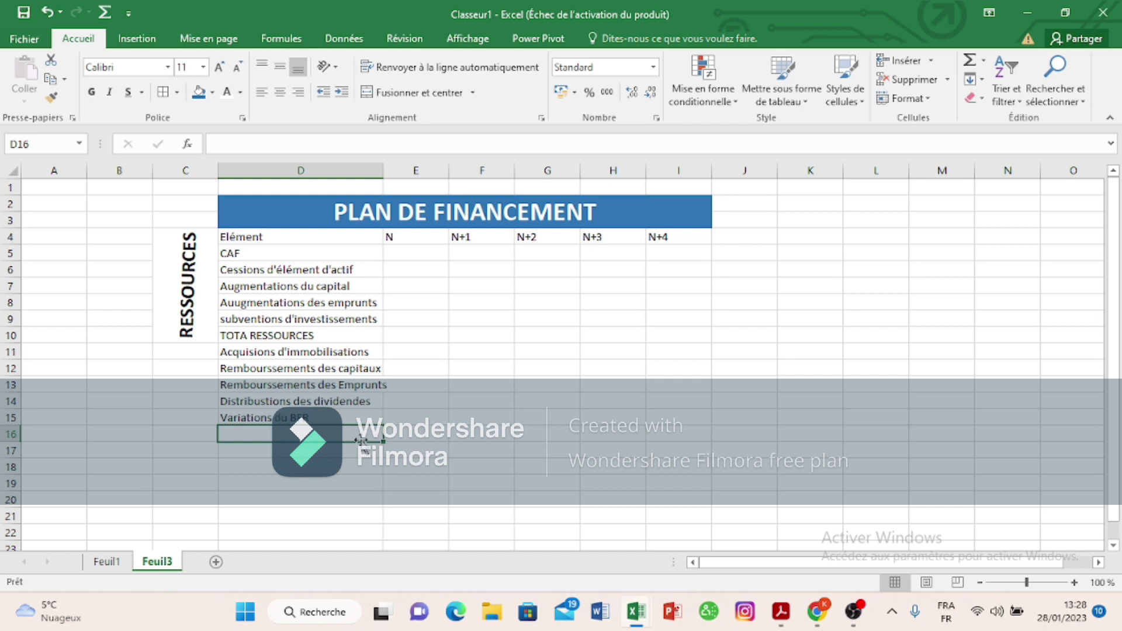
type("T")
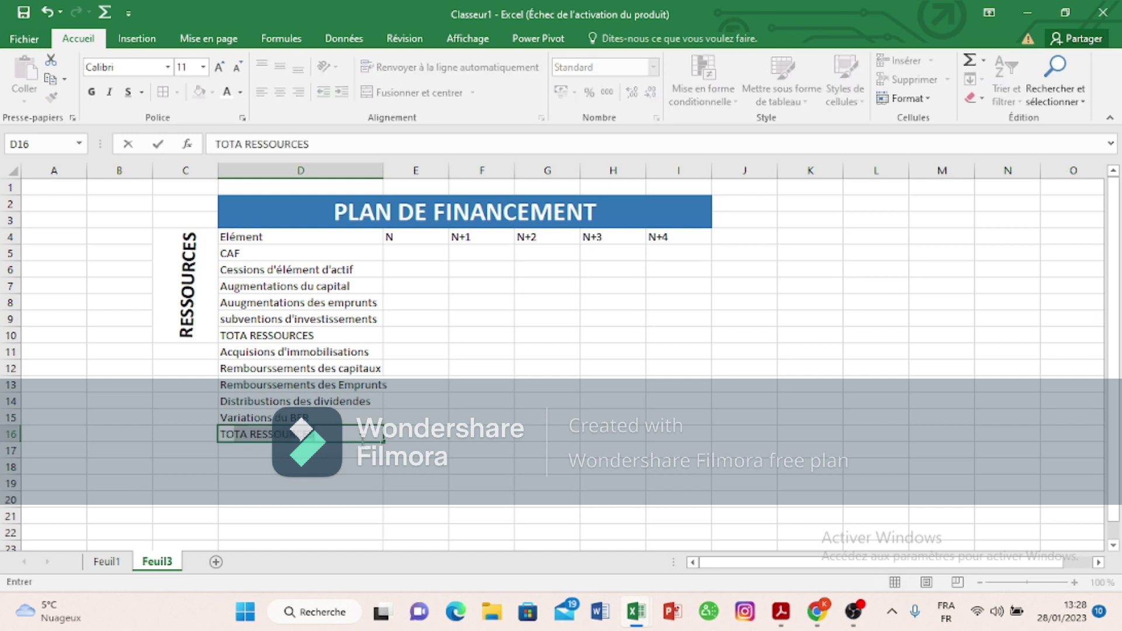
type("OTAL")
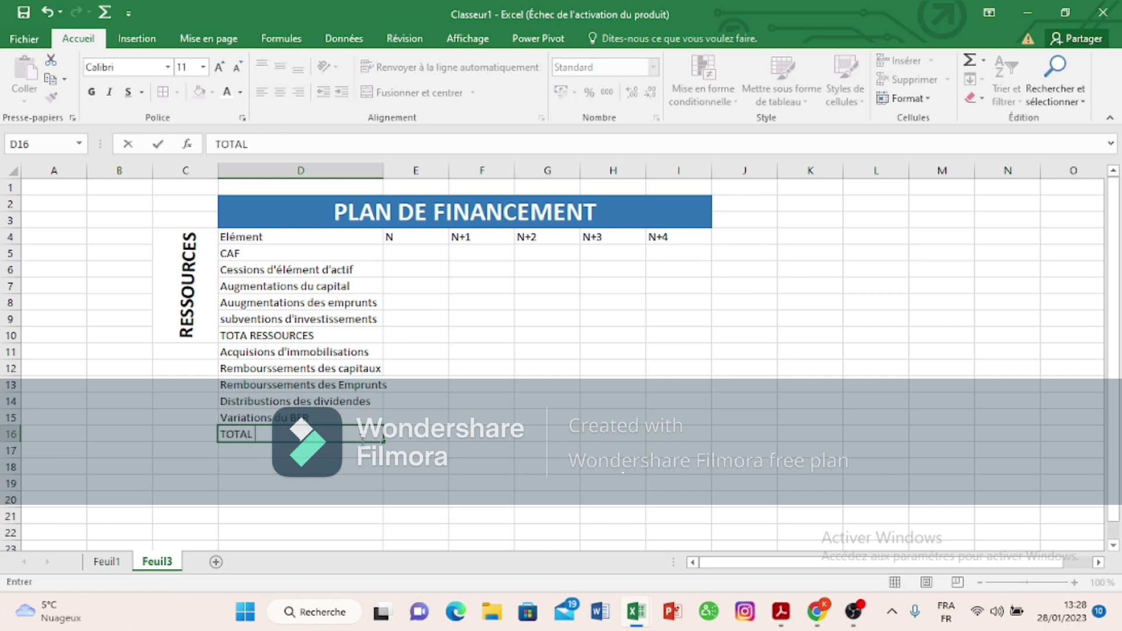
type(" EMPLOIS")
Step: Correct the spelling of the label in cell D10 to TOTAL RESSOURCES
left_click(304, 336)
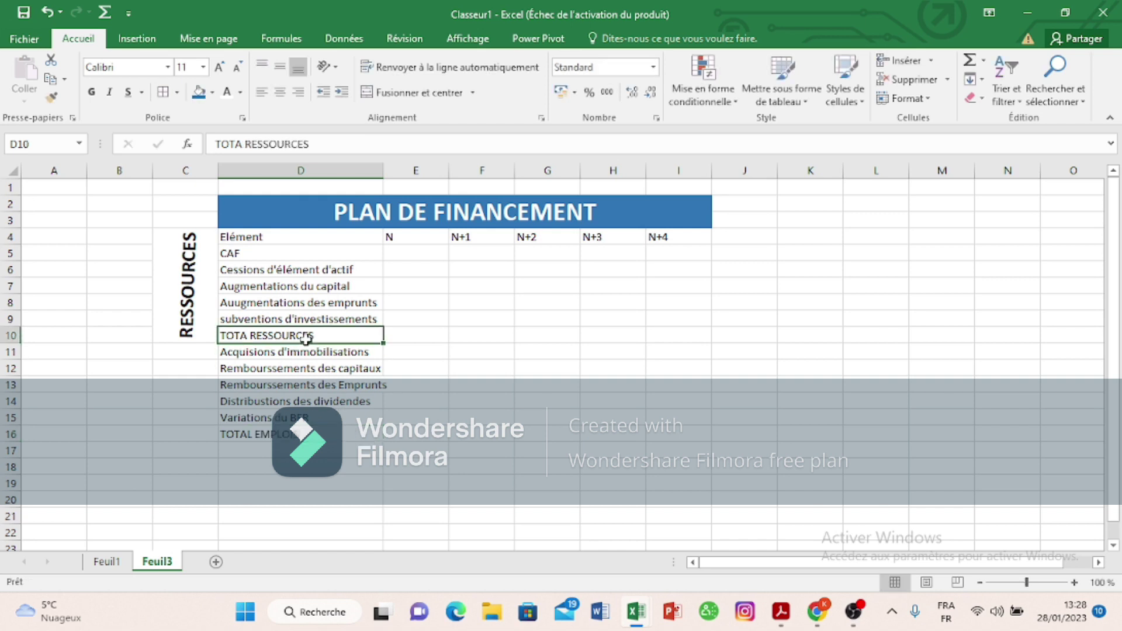
double_click(251, 334)
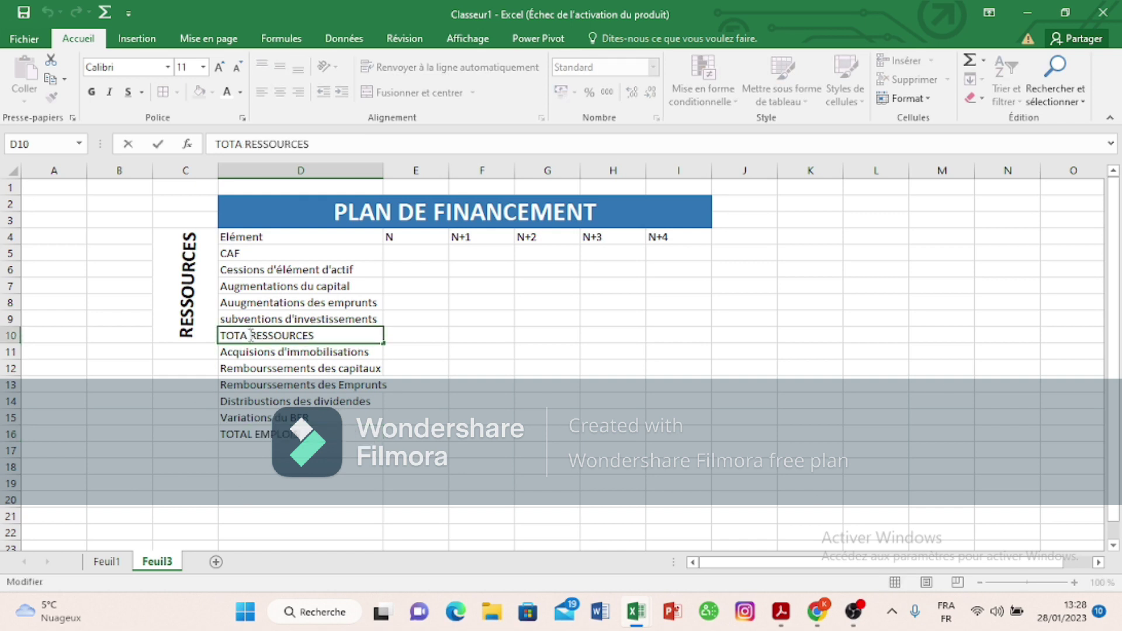
key("BackSpace")
type("L")
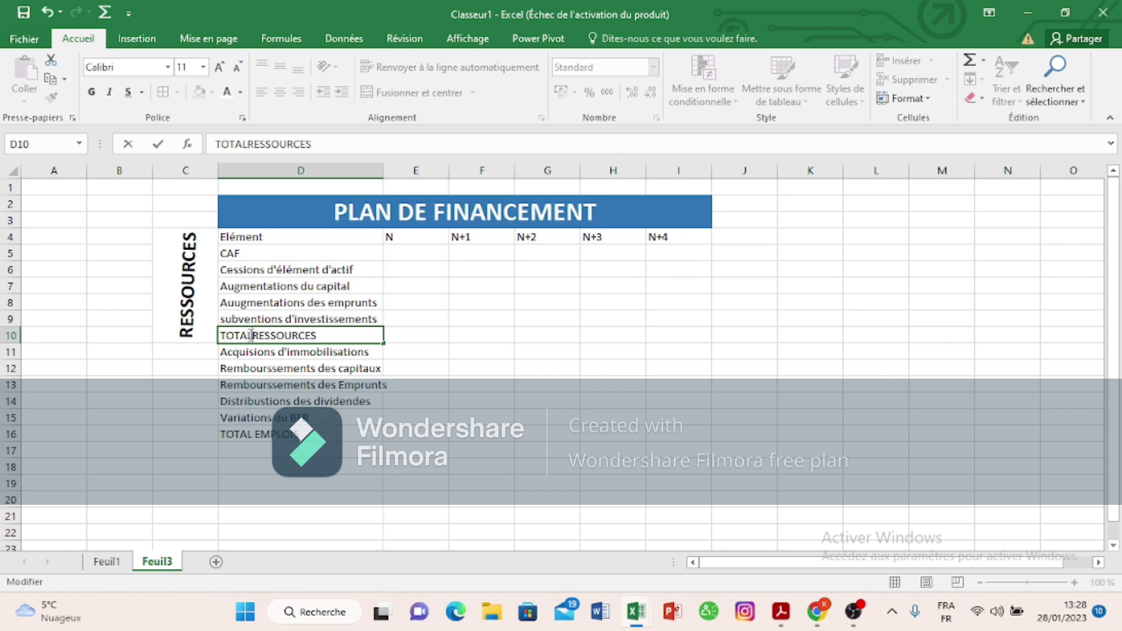
left_click(196, 367)
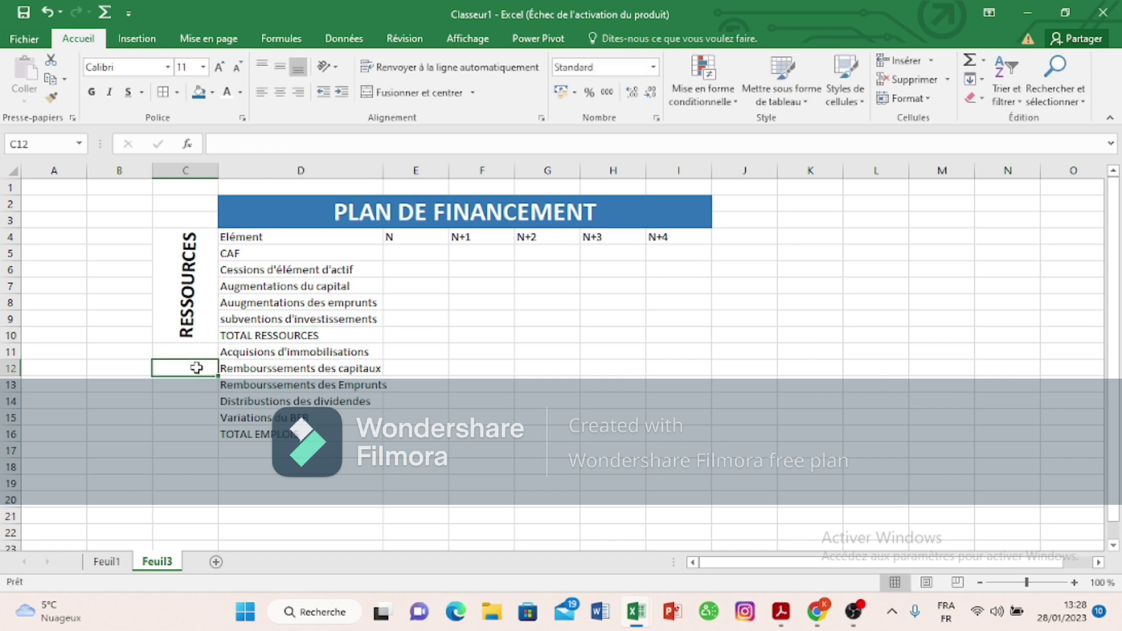
Step: Try to place the vertical RESSOURCES heading in the cells from C11 to C17, and undo the move
left_click(196, 349)
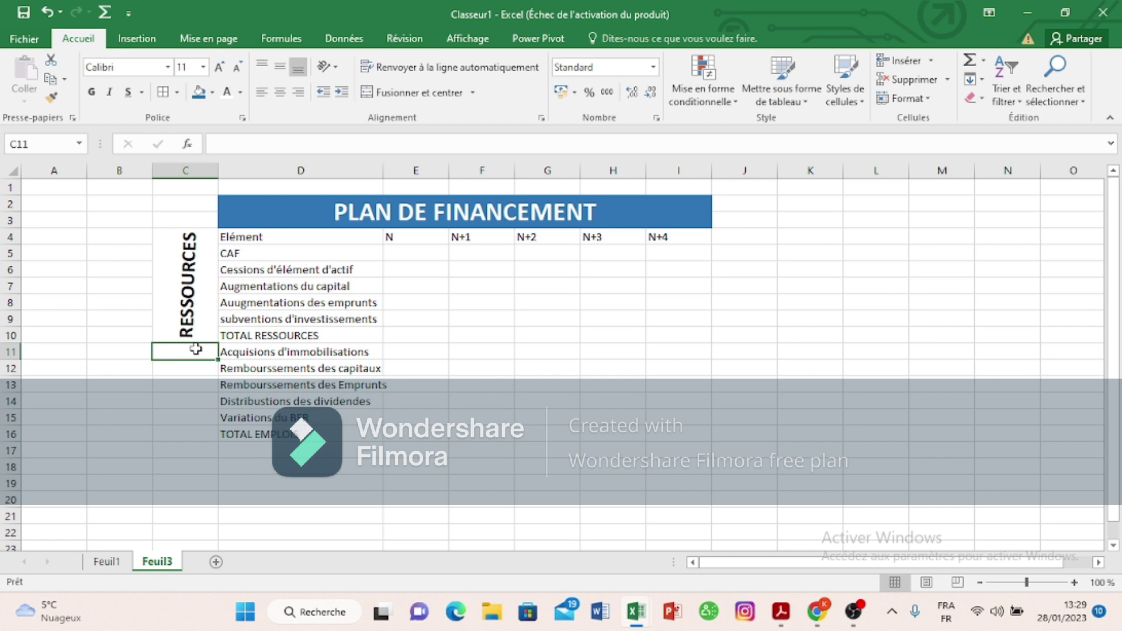
left_click(207, 244)
key("ctrl+c")
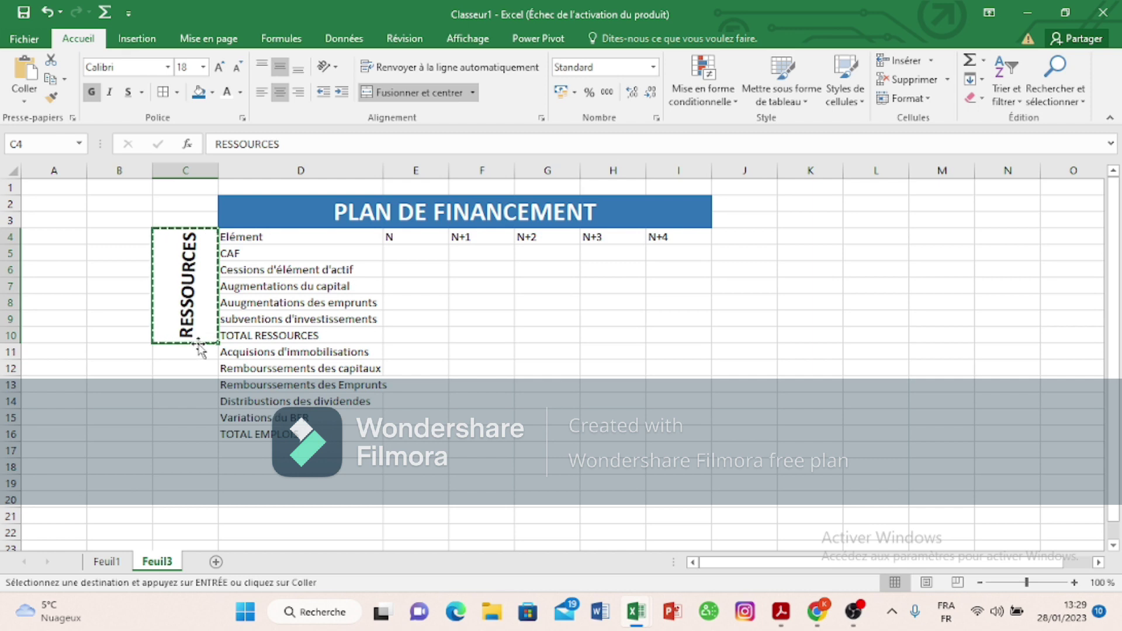
left_click_drag(199, 346, 163, 455)
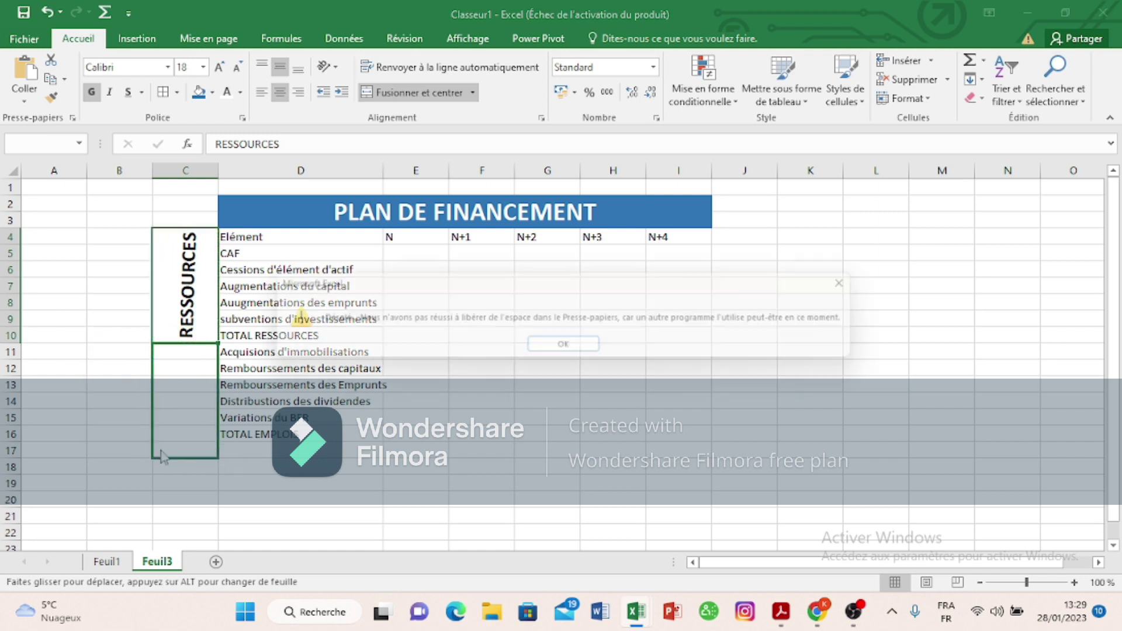
left_click(558, 354)
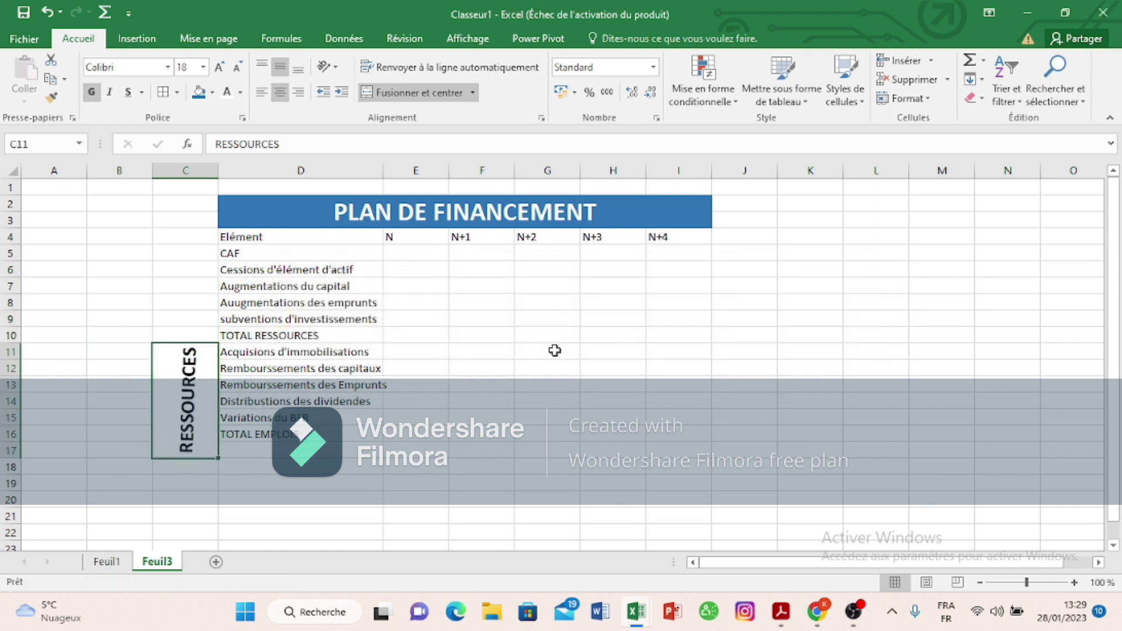
left_click(47, 12)
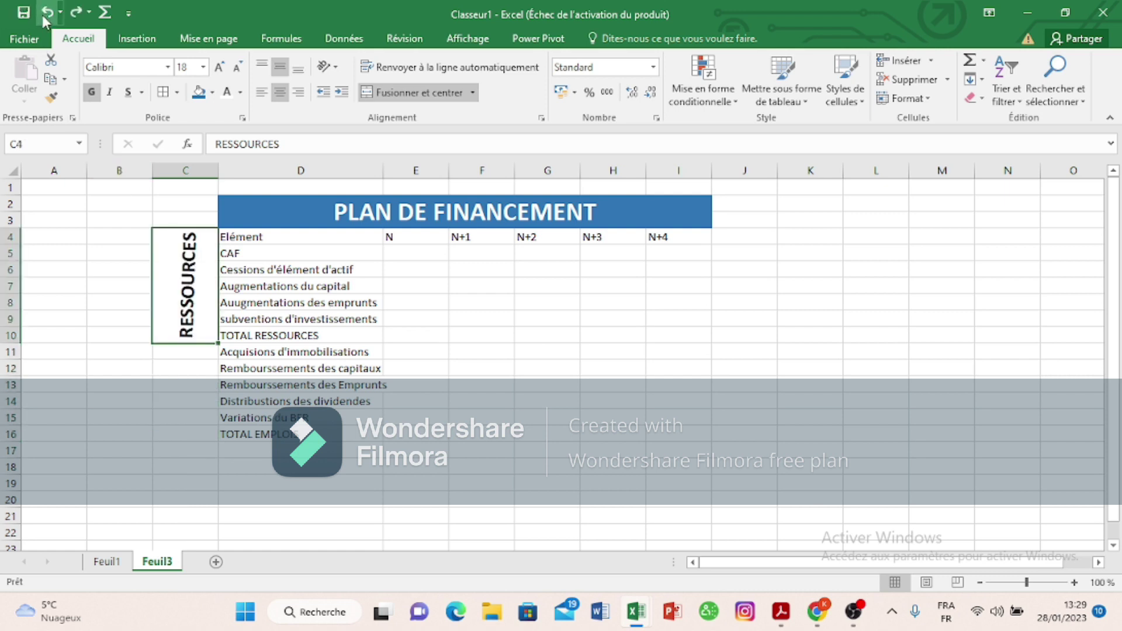
left_click(193, 354)
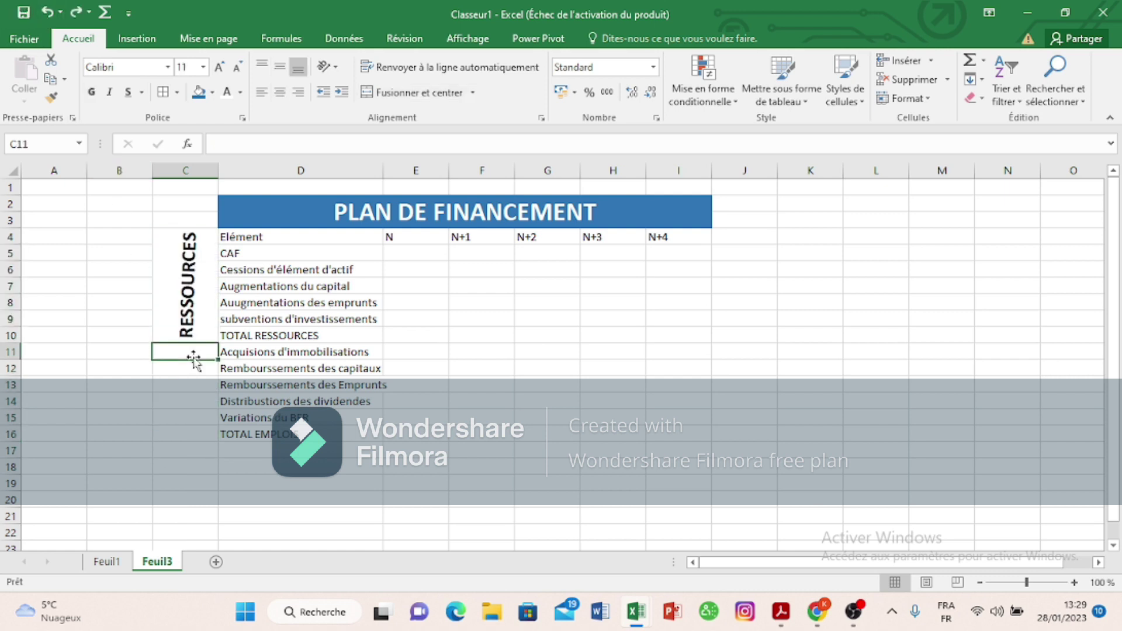
left_click(202, 299)
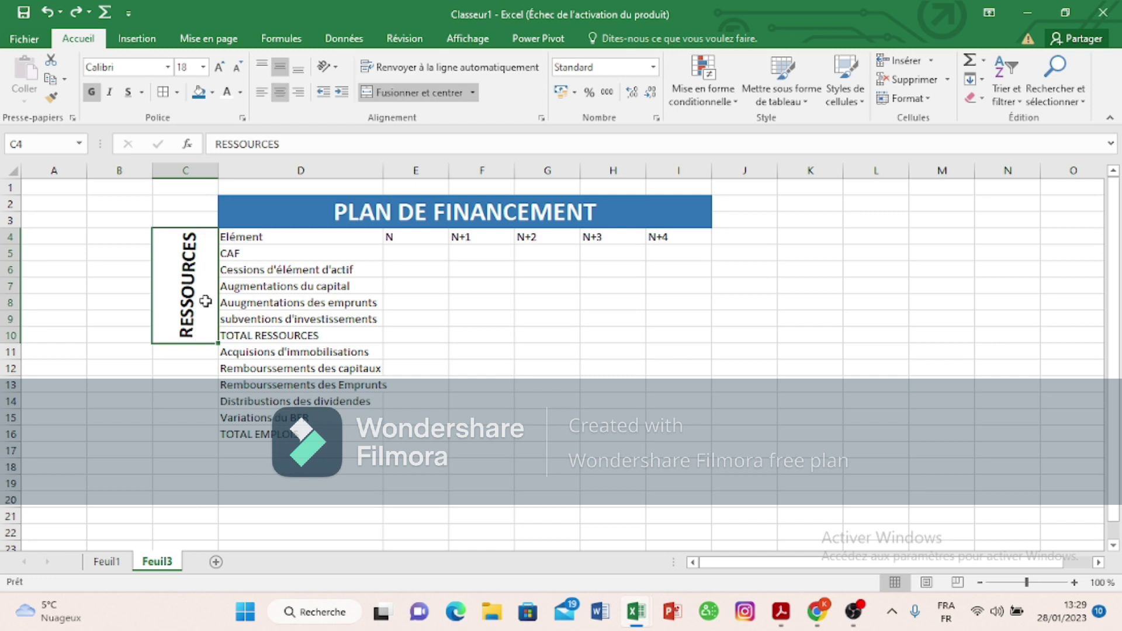
Step: Set the text orientation of cells C11:C16 to 90 degrees
left_click(208, 351)
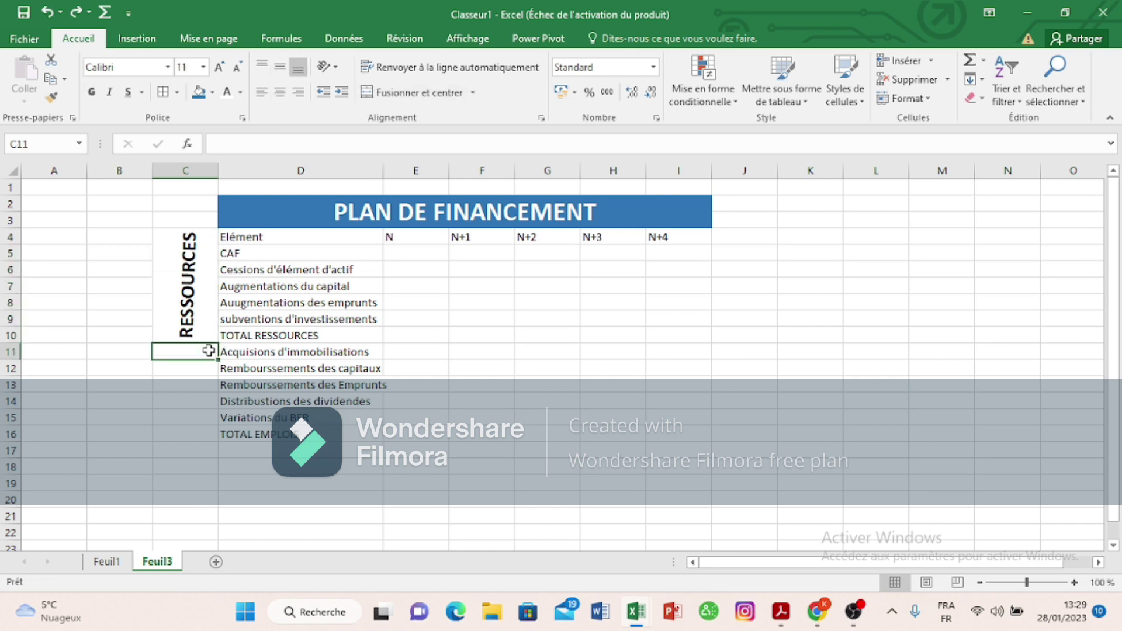
left_click_drag(208, 351, 206, 432)
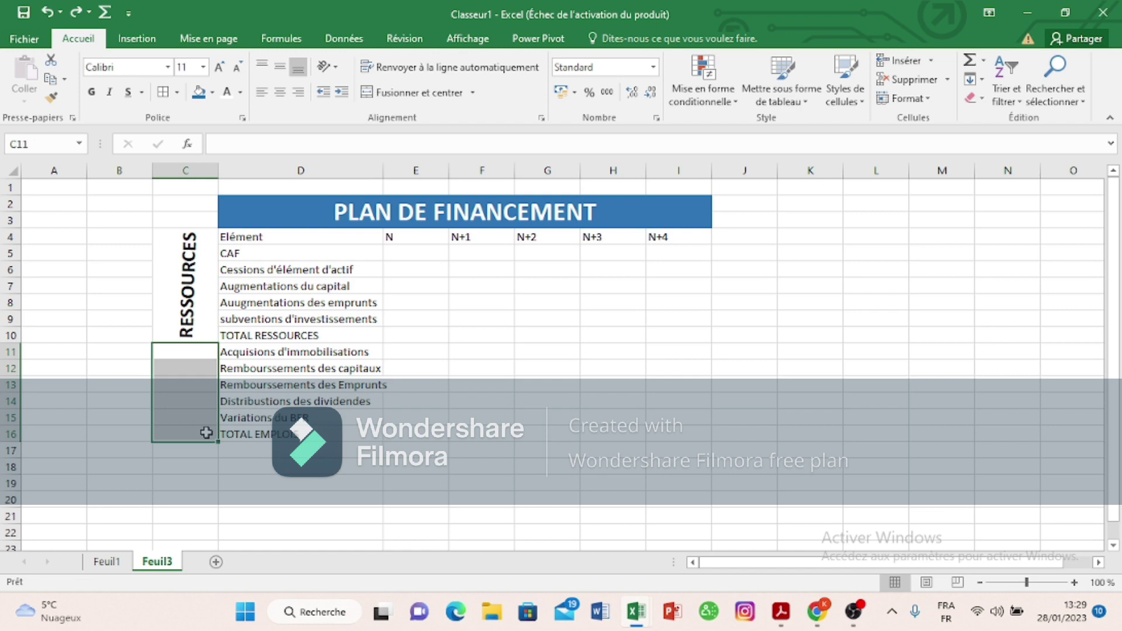
right_click(197, 360)
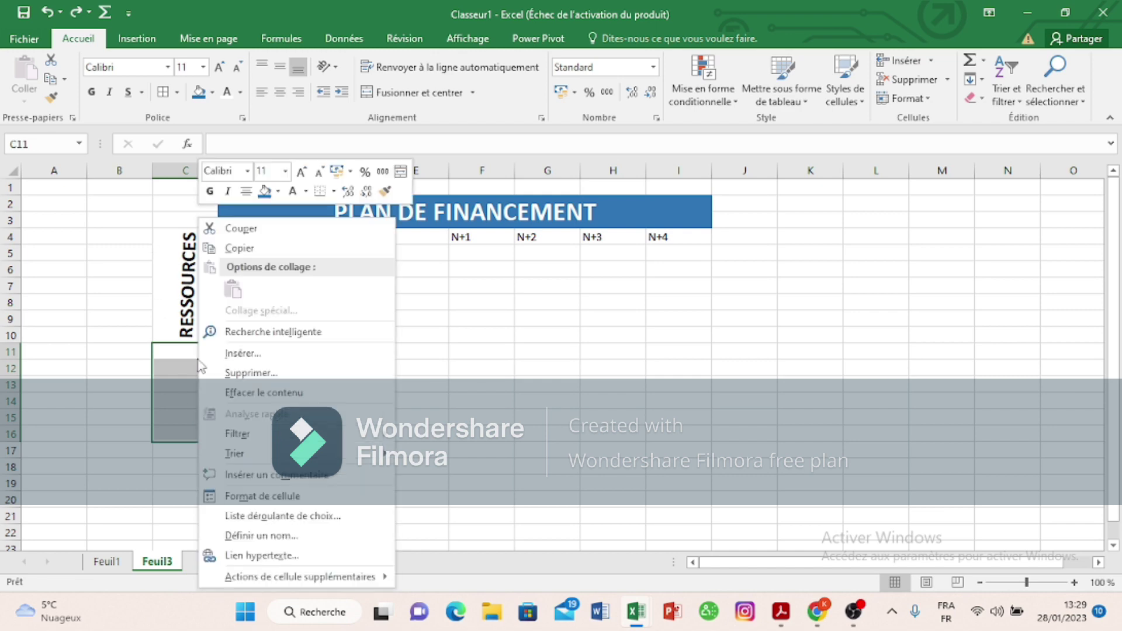
left_click(247, 496)
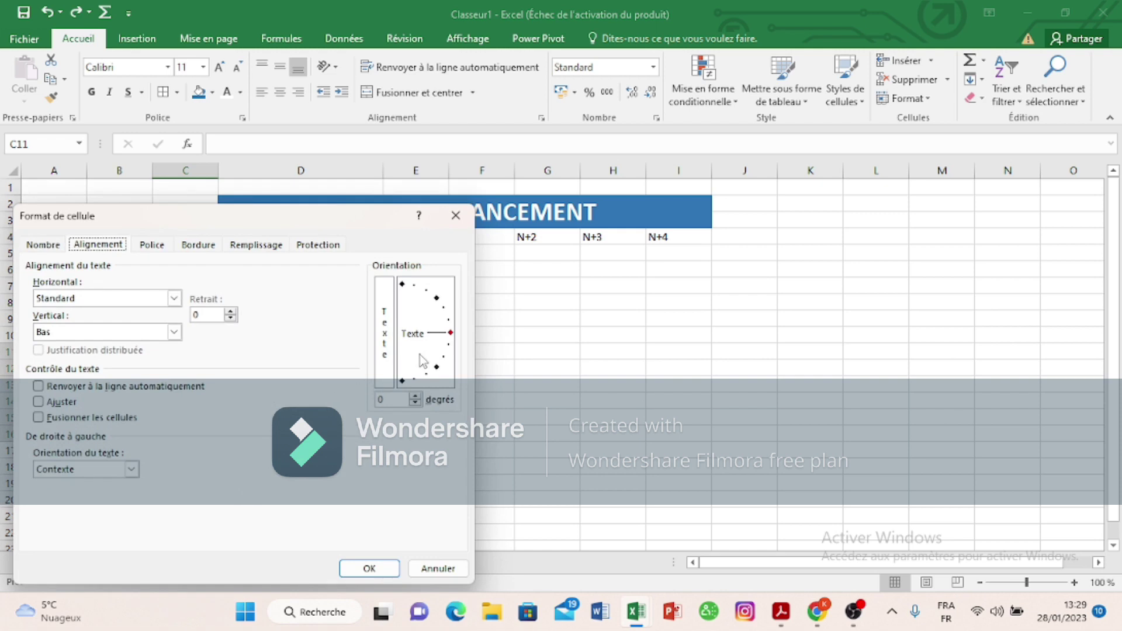
left_click(435, 333)
left_click_drag(439, 338, 404, 297)
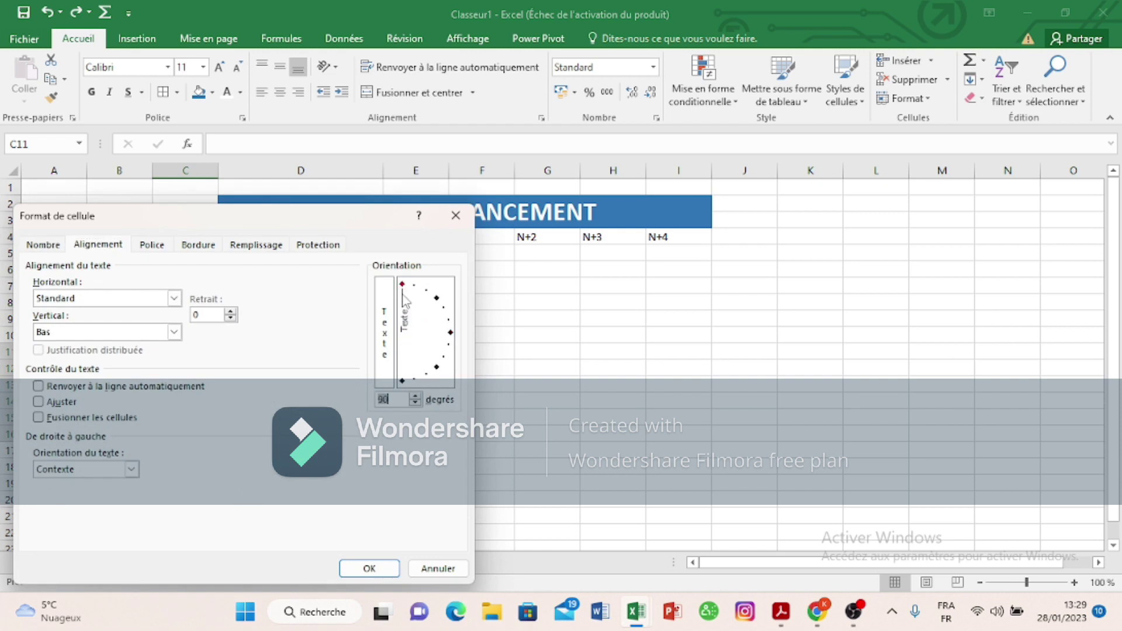
left_click(369, 568)
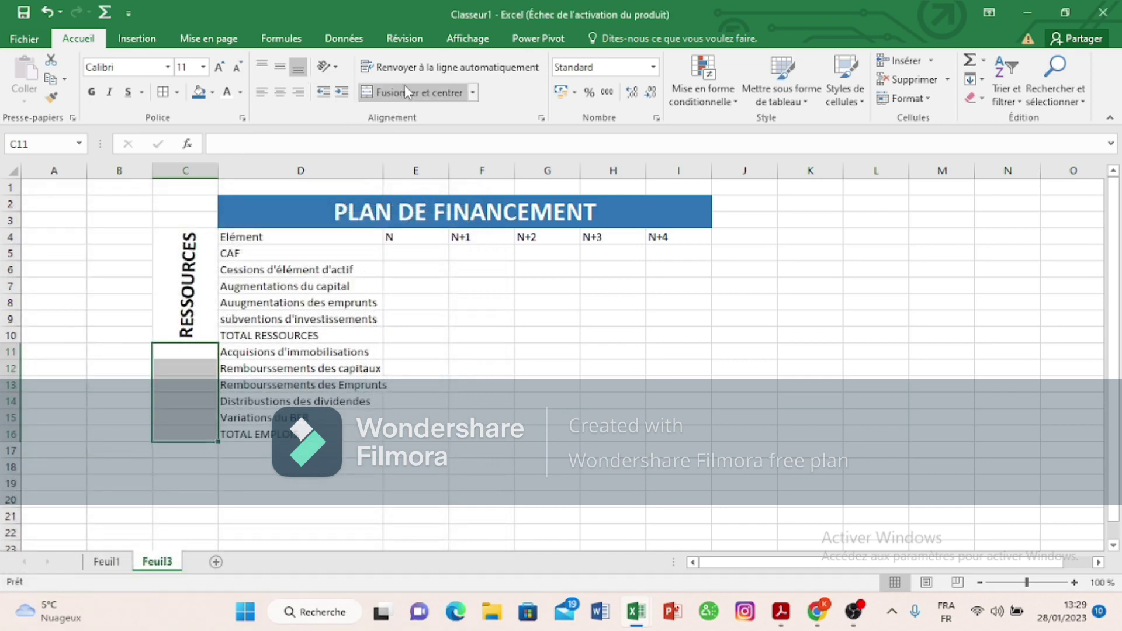
Step: Merge and centre C11:C16 with middle vertical alignment, and enter the heading EMPLOIS in it
left_click(407, 94)
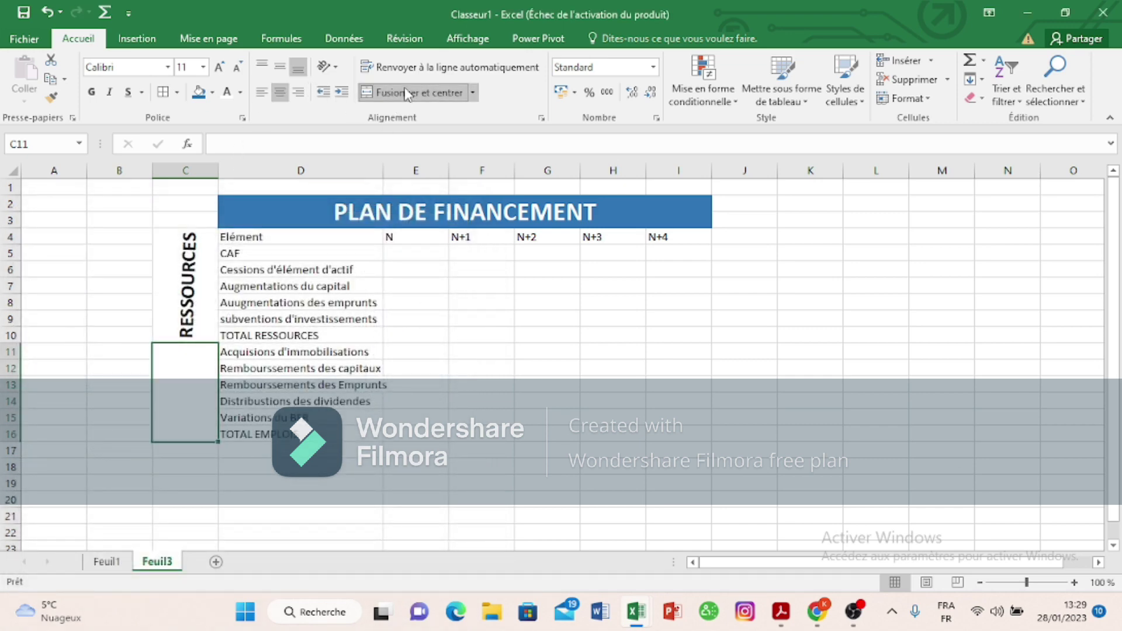
left_click(280, 67)
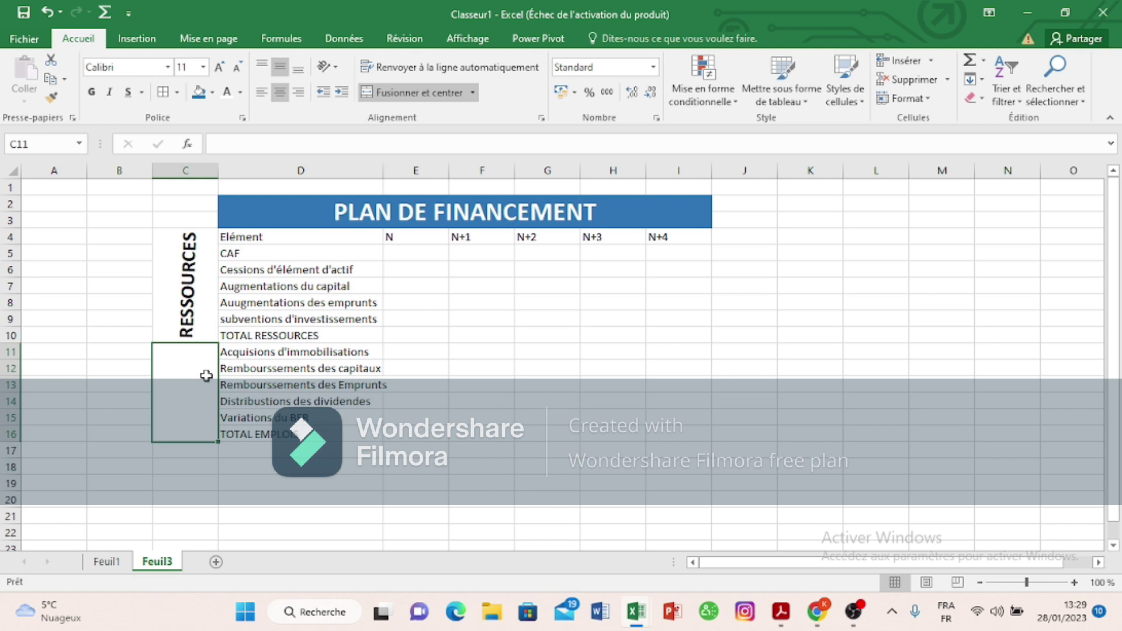
type("E")
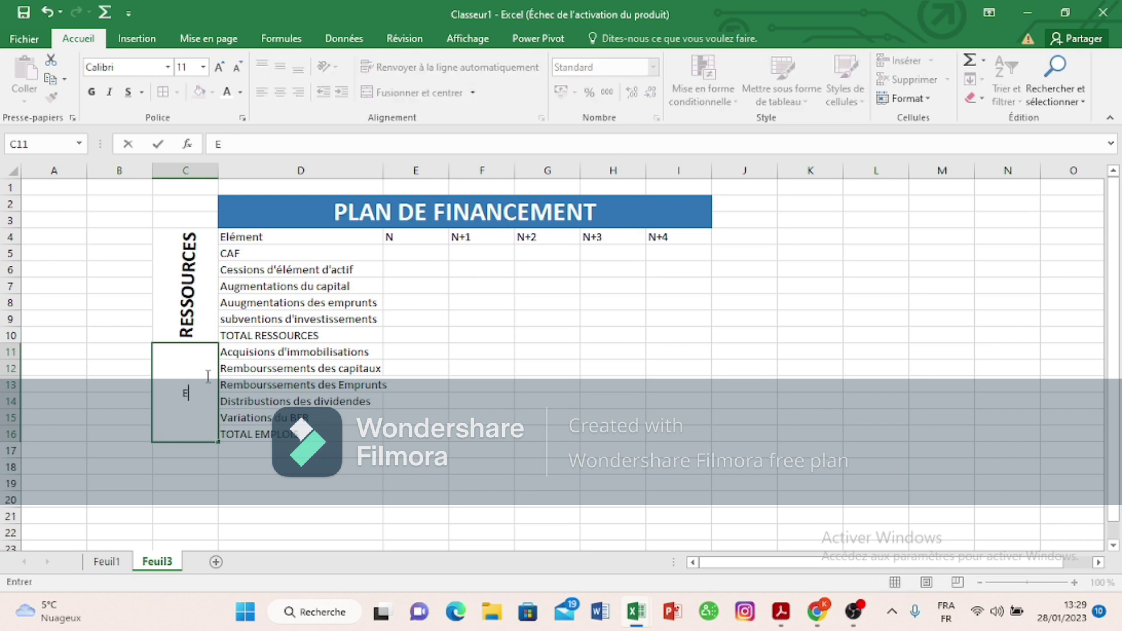
type("MPLOIS")
left_click(496, 446)
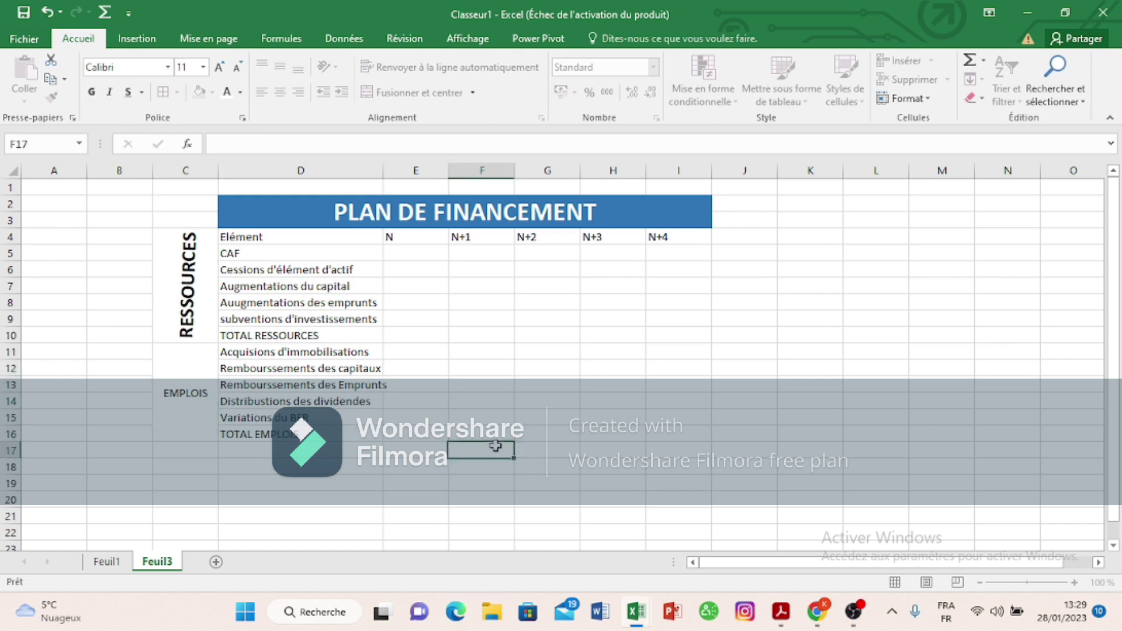
Step: Make the vertical EMPLOIS heading bold and enlarge its font to size 22
left_click(206, 402)
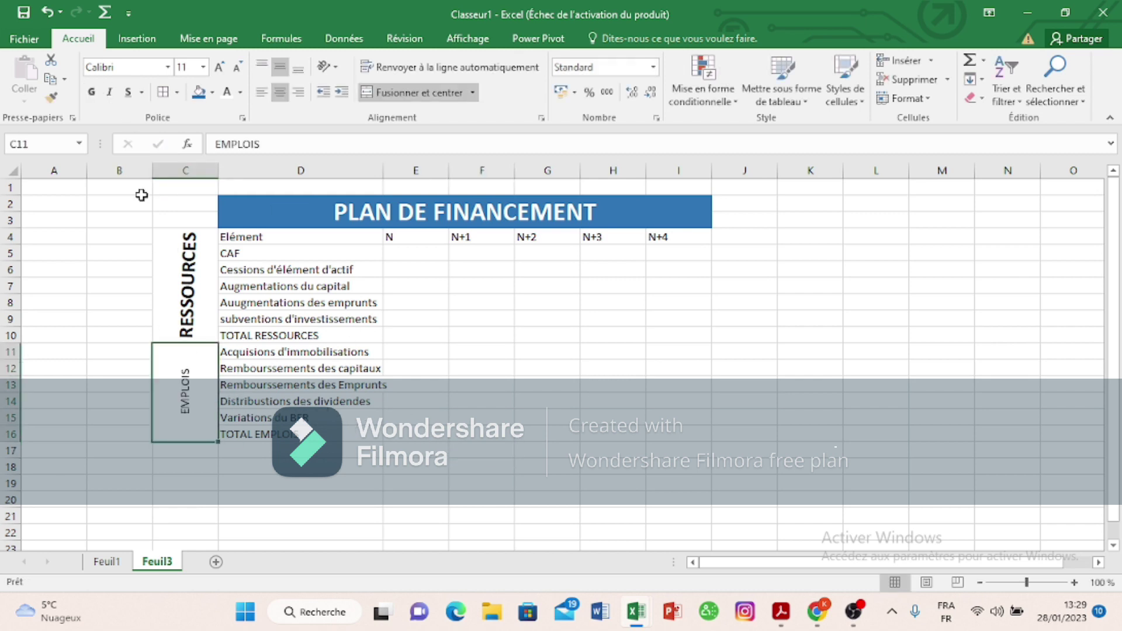
left_click(91, 91)
left_click(219, 67)
left_click(219, 67)
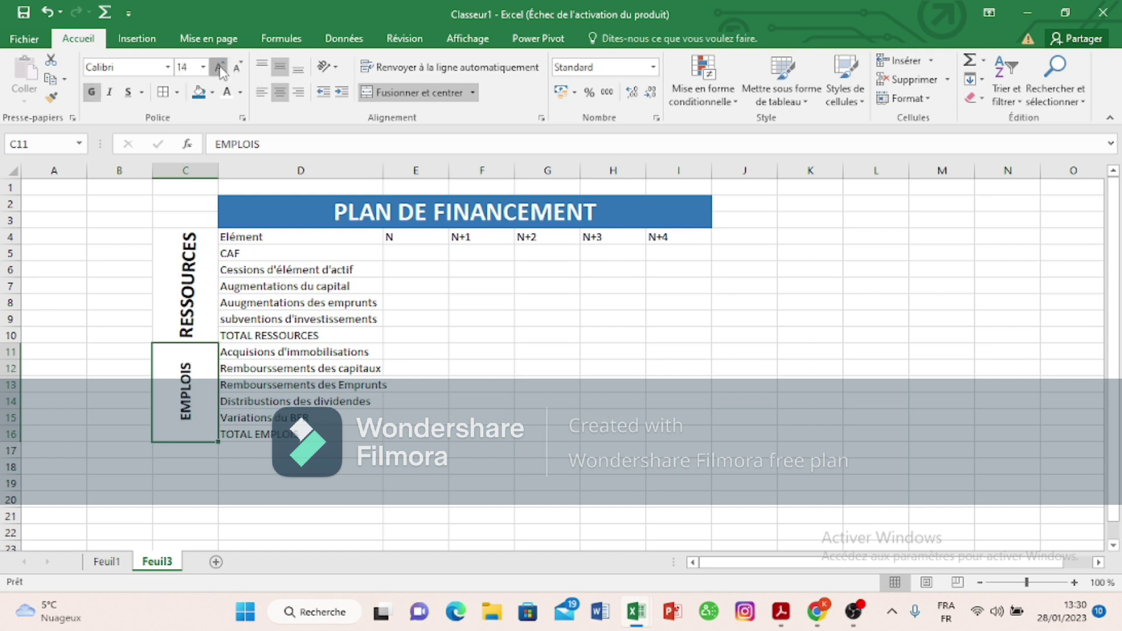
left_click(220, 68)
left_click(219, 67)
left_click(219, 67)
left_click(219, 67)
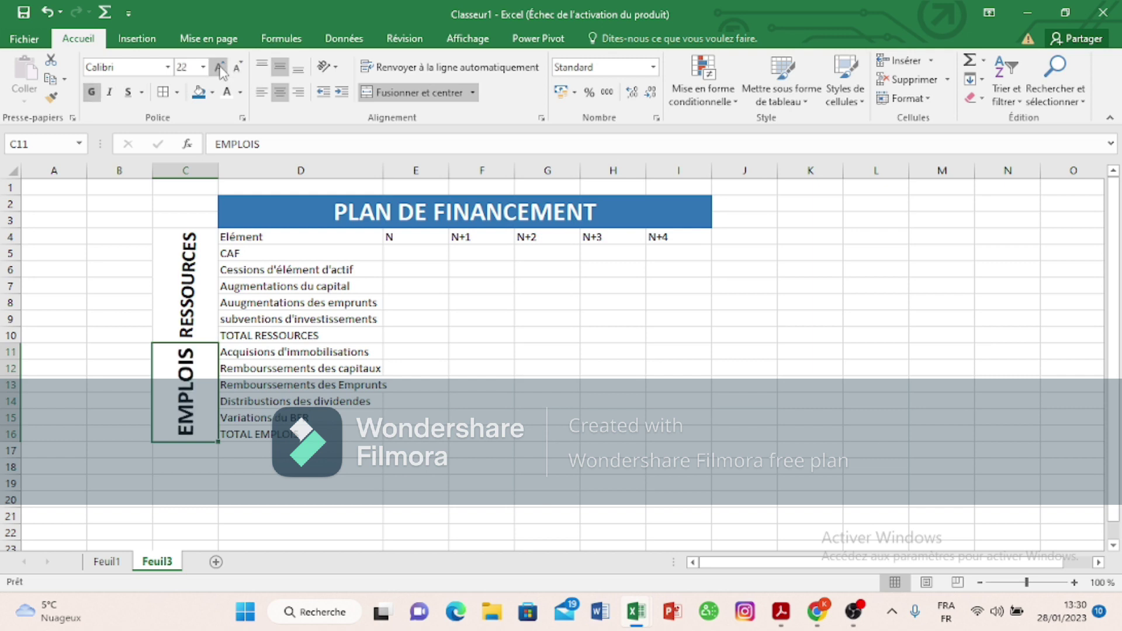
left_click(506, 480)
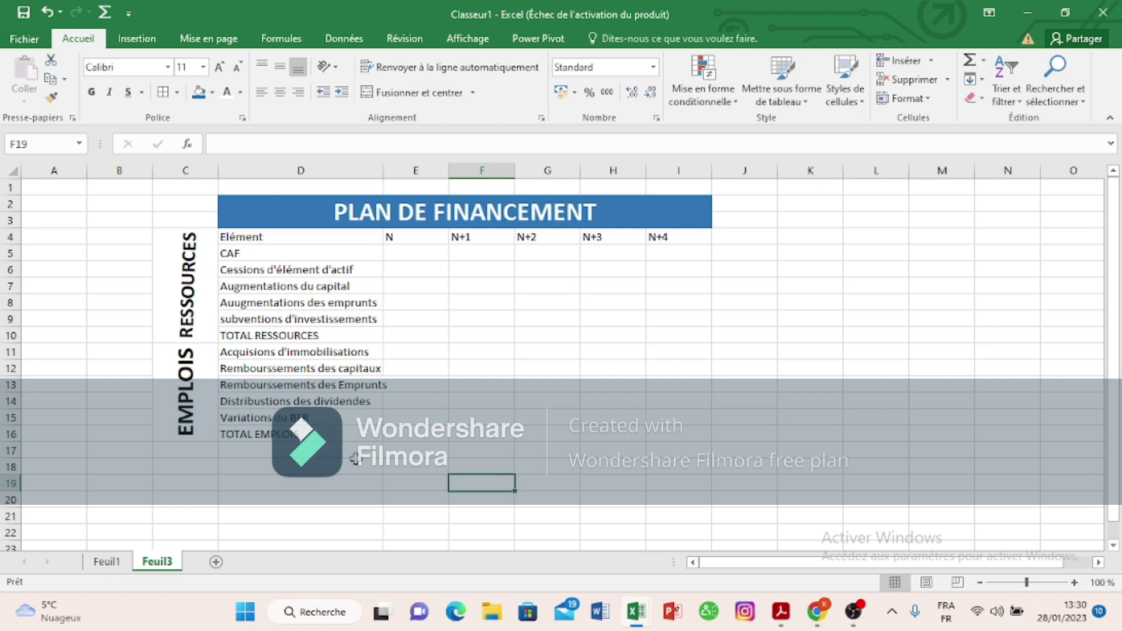
Step: Enter the row label ECART ANNUEL in cell D17, below TOTAL EMPLOIS
left_click(389, 437)
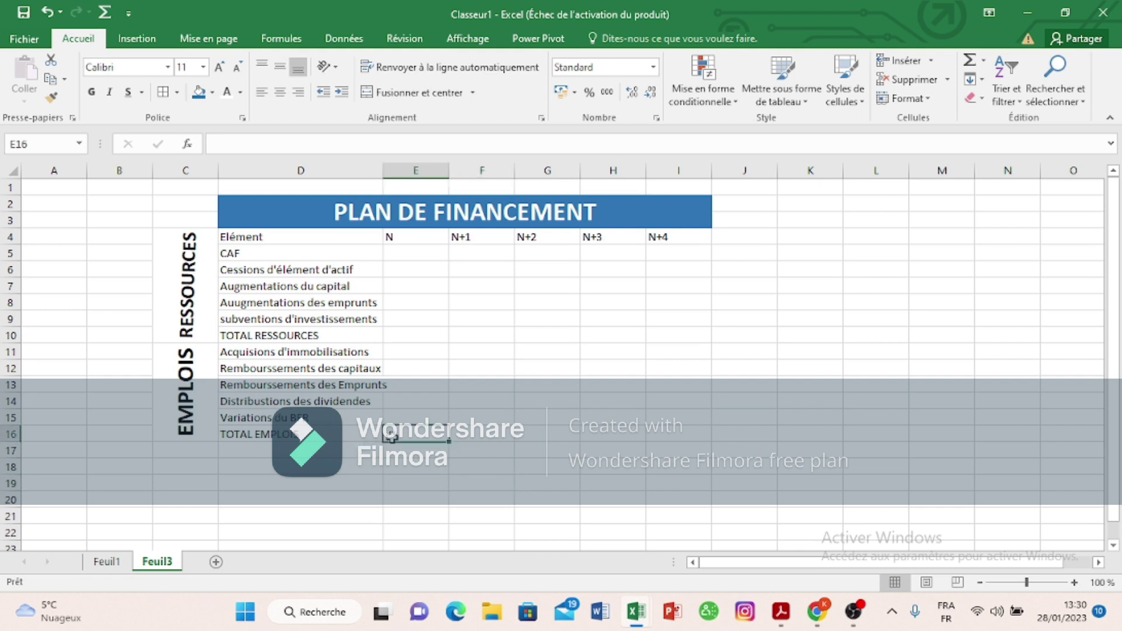
left_click(278, 439)
left_click(270, 452)
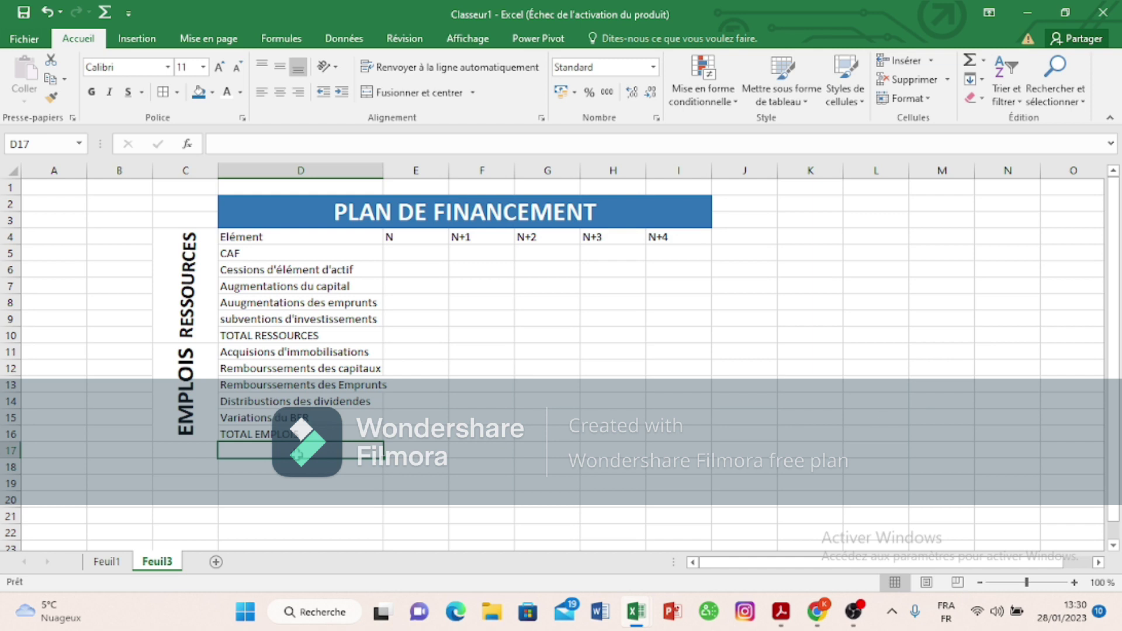
type("EC")
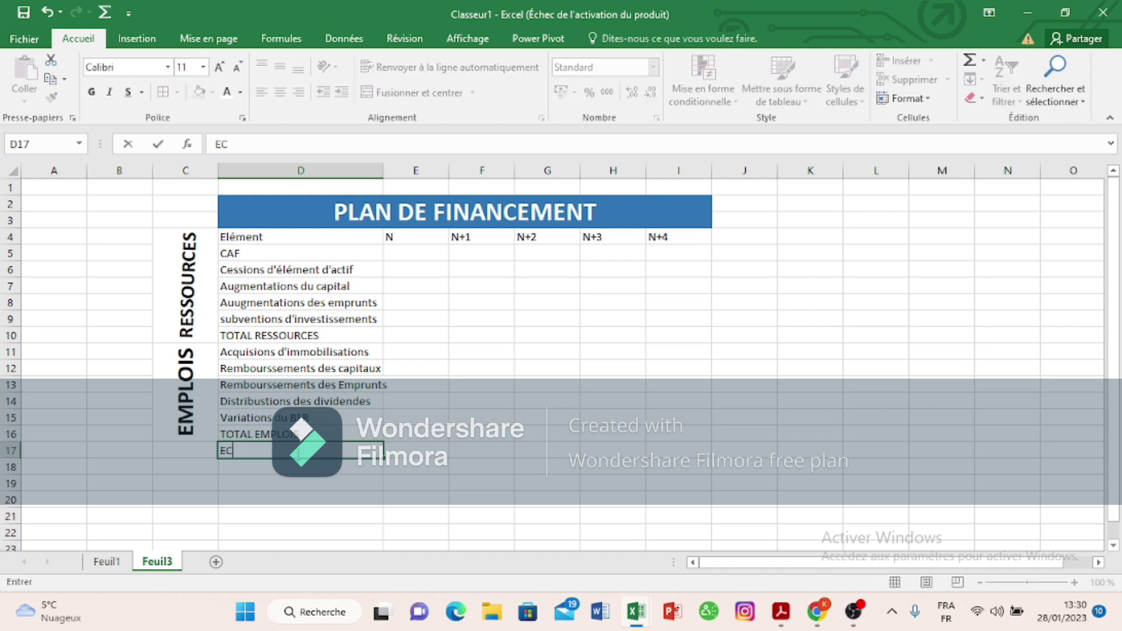
type("ART ANNUEL")
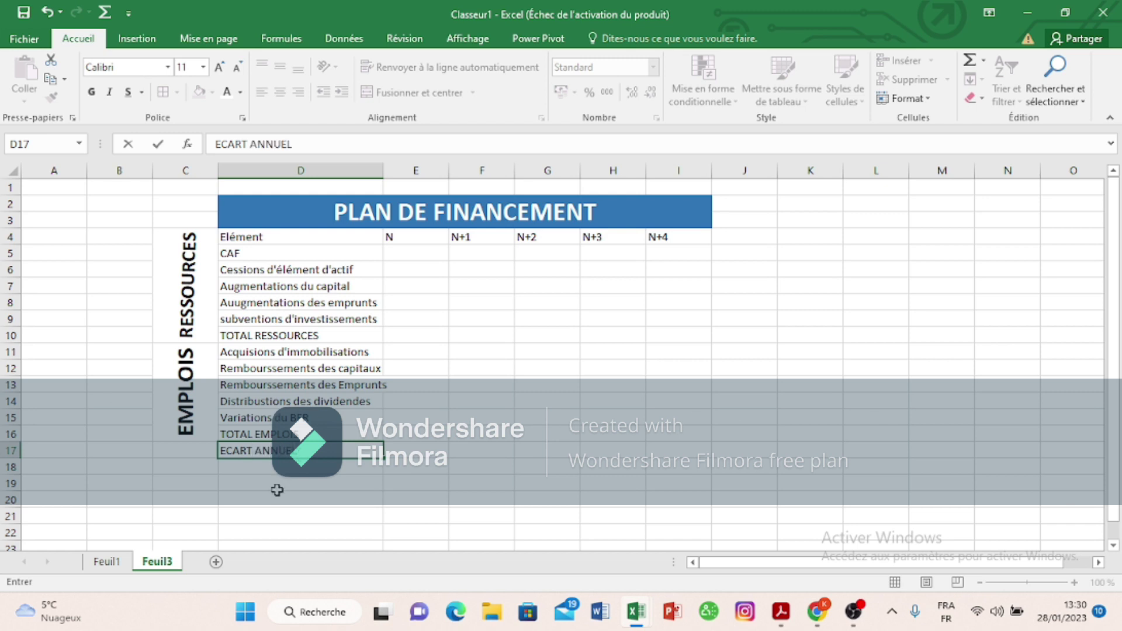
key("Return")
Step: Enter the row label TRESORERIE INITIALE in cell D18
type("TR")
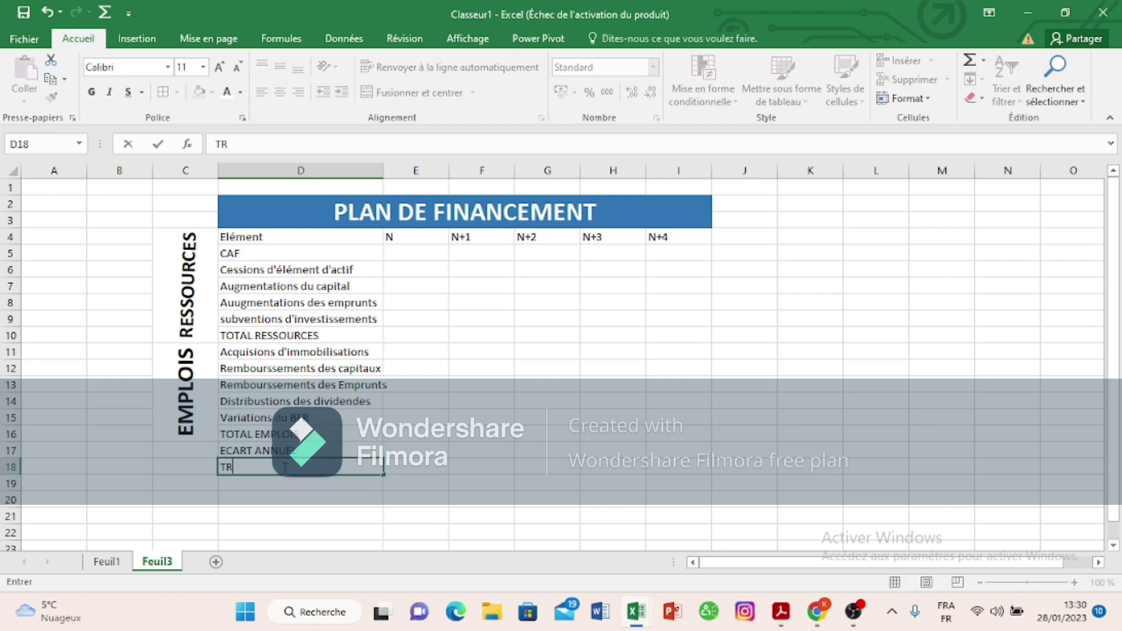
type("ESORERIE")
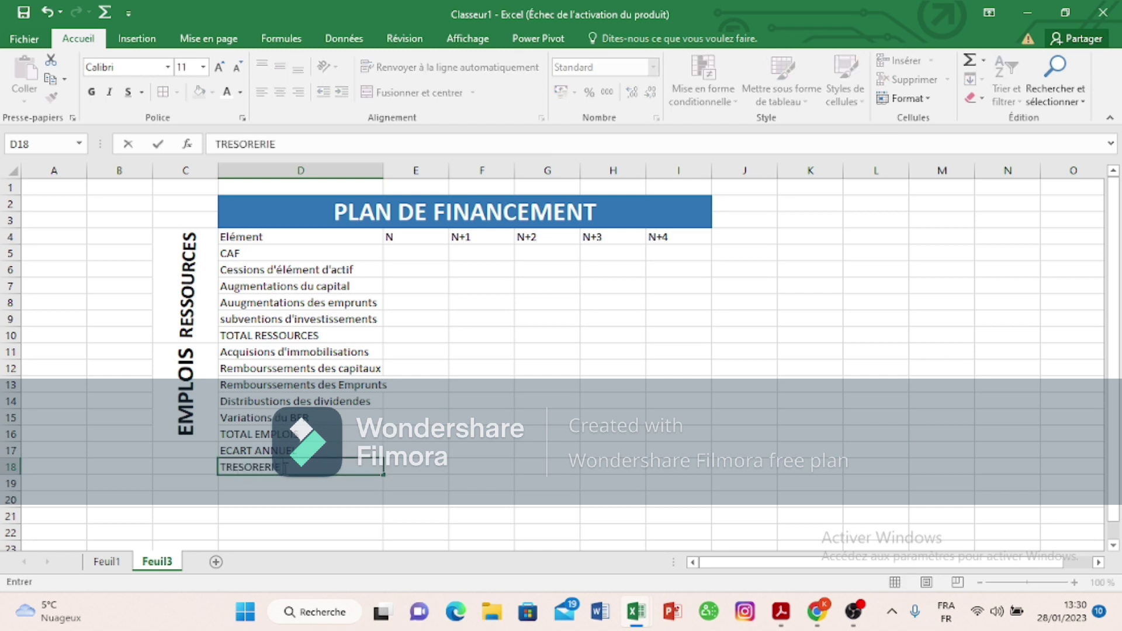
type(" INITIALE")
key("Return")
Step: Enter the row label TRESORERIE FINALE in cell D19, replacing the auto-completed ending
type("TR")
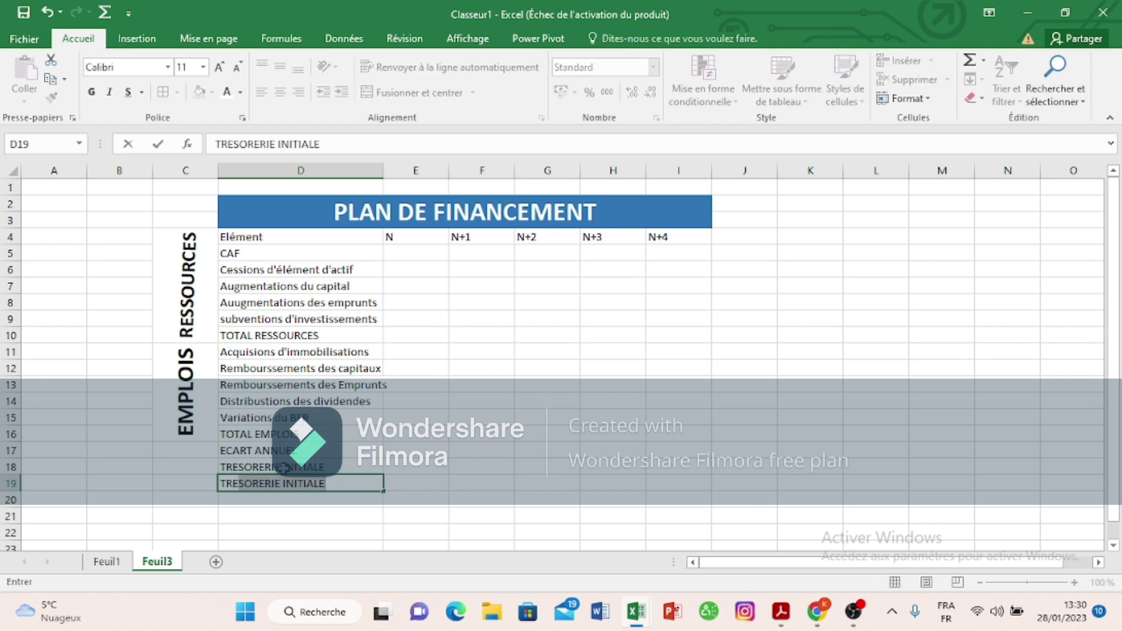
key("ctrl+Return")
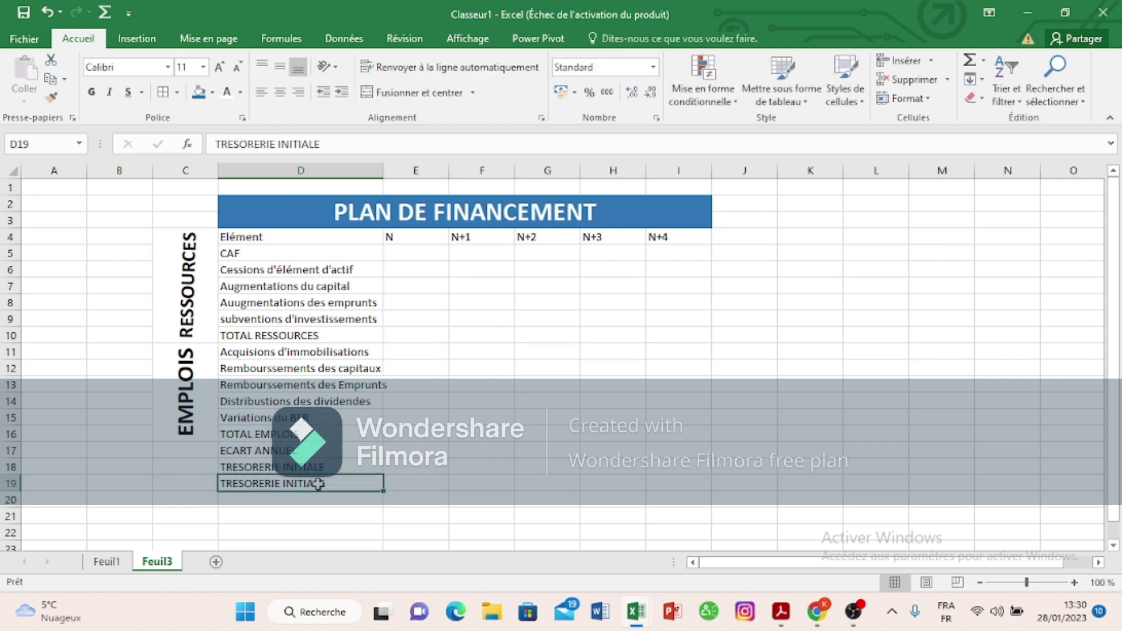
double_click(318, 484)
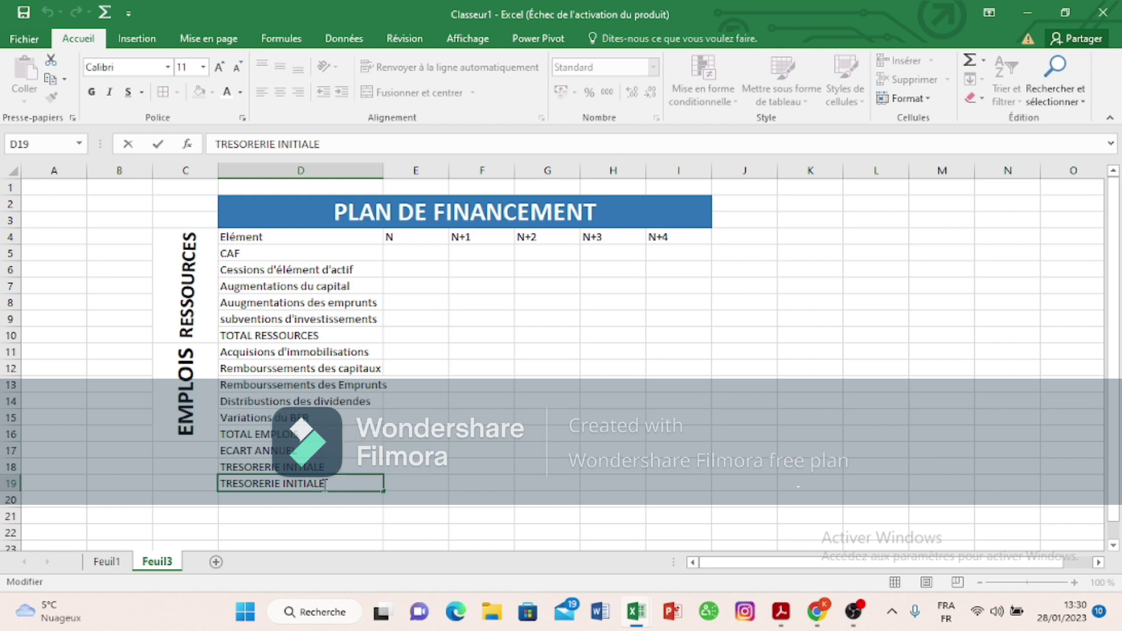
key("BackSpace")
key("BackSpace")
key("BackSpace")
key("BackSpace")
key("BackSpace")
key("BackSpace")
key("BackSpace")
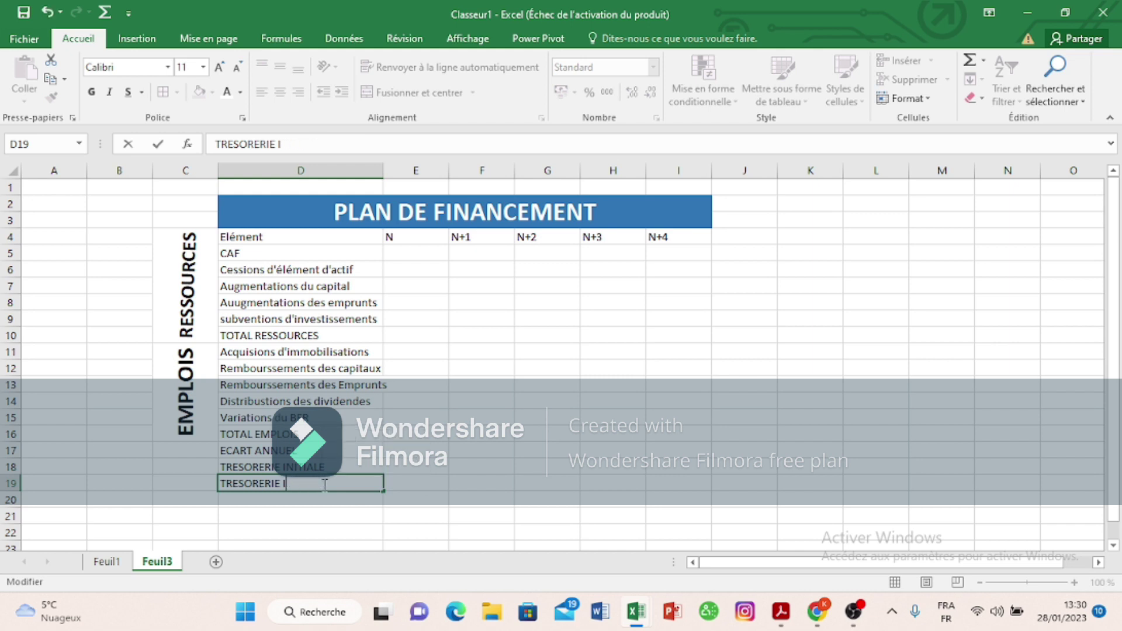
type("FINALE")
left_click(398, 514)
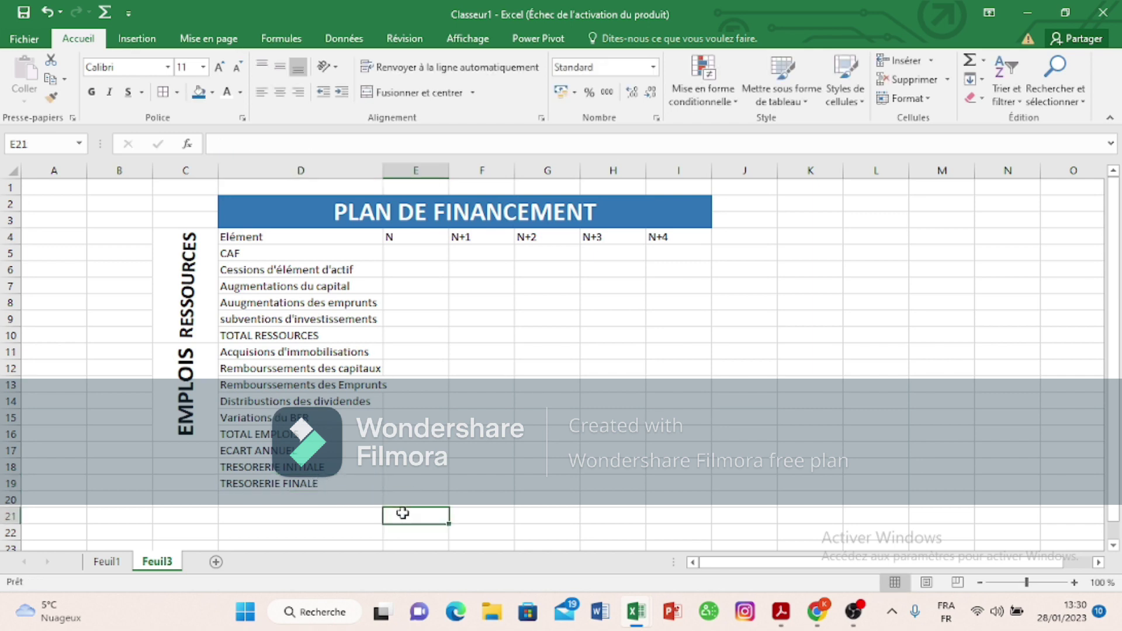
Step: Apply thick outside borders around the whole table, range C2:I19
mouse_move(187, 208)
left_mouse_down()
mouse_move(772, 293)
mouse_move(689, 398)
mouse_move(701, 479)
left_mouse_up()
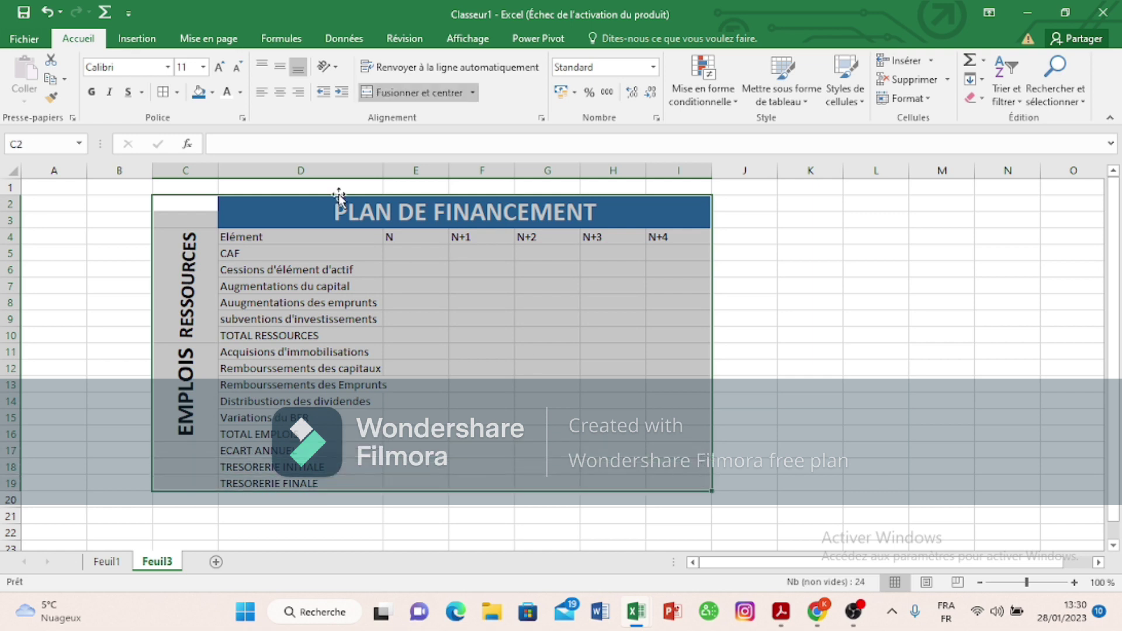
left_click(178, 93)
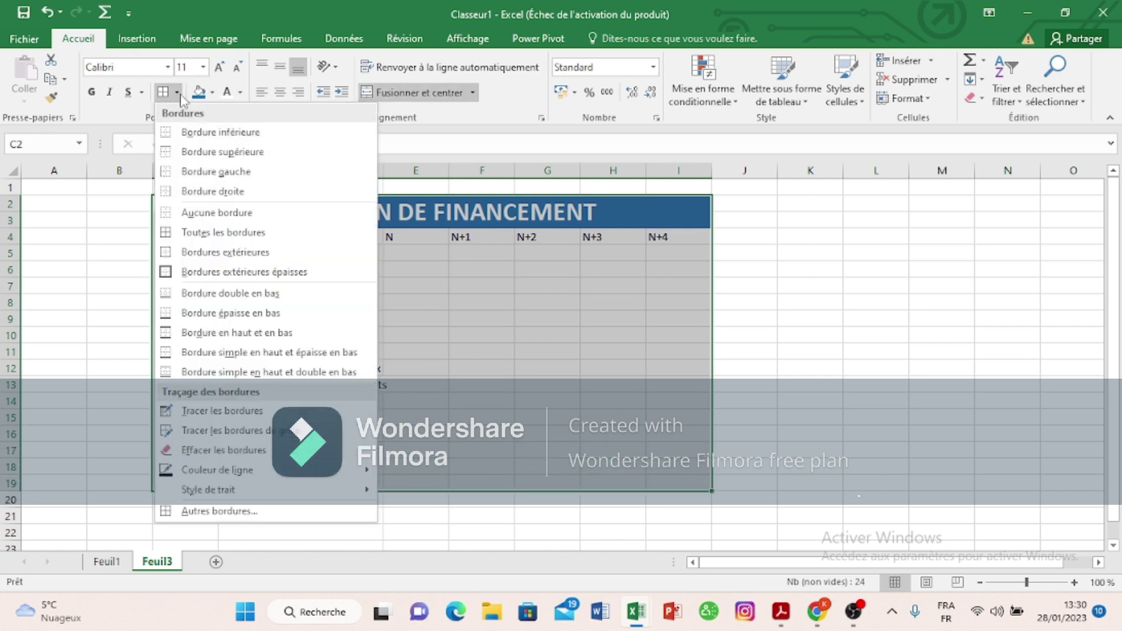
left_click(187, 279)
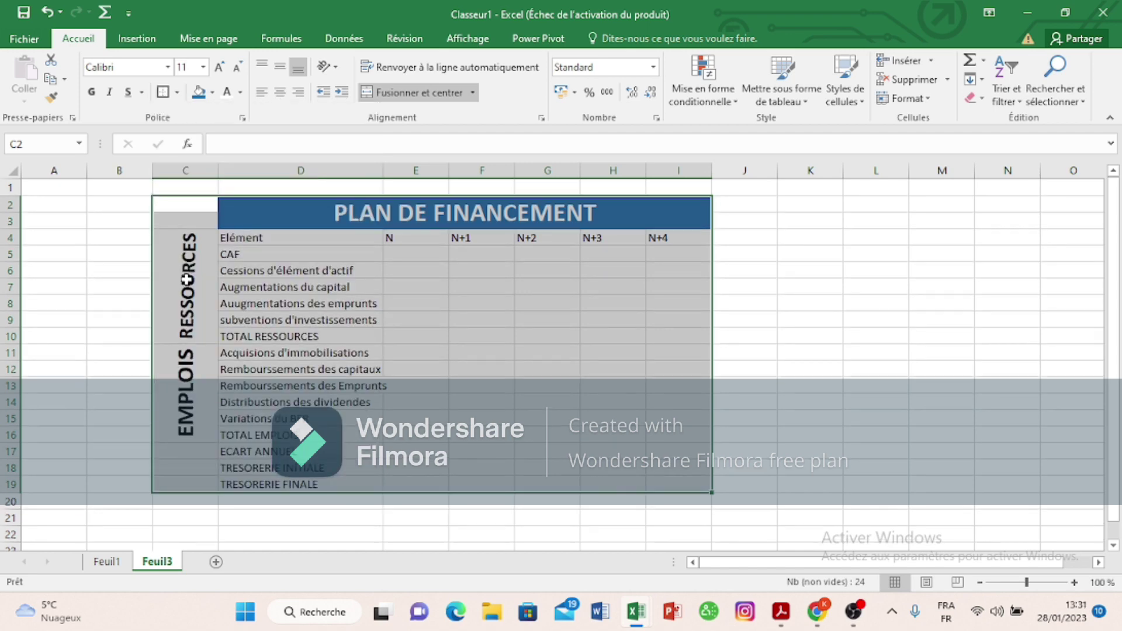
Step: Add vertical and horizontal inside borders in a medium solid line style to the table range C2:I19
left_click(177, 93)
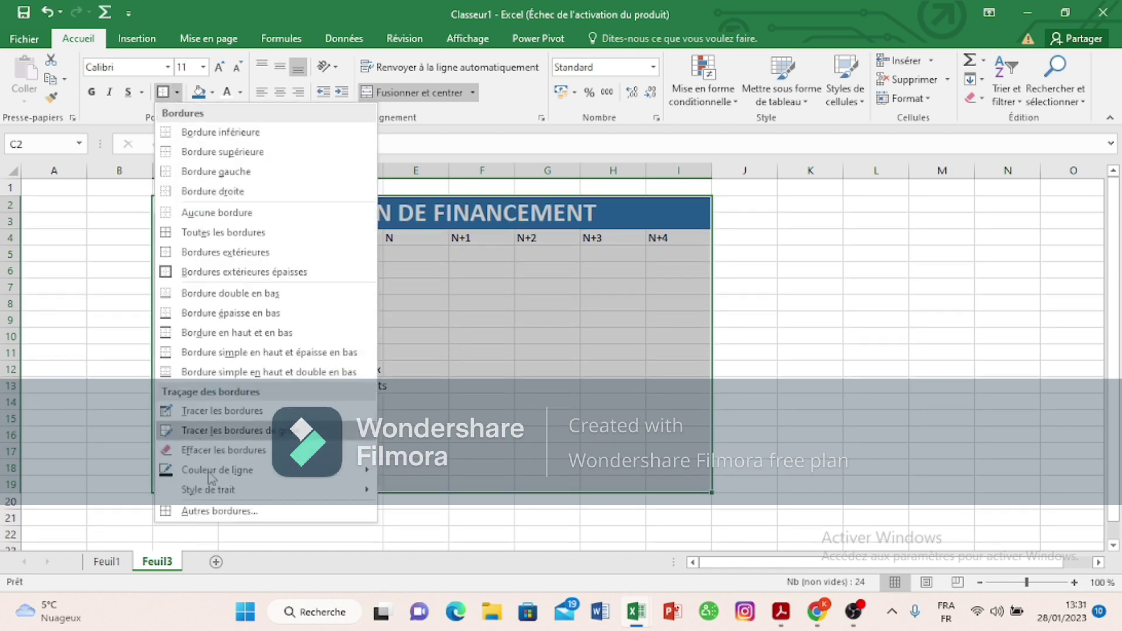
left_click(222, 517)
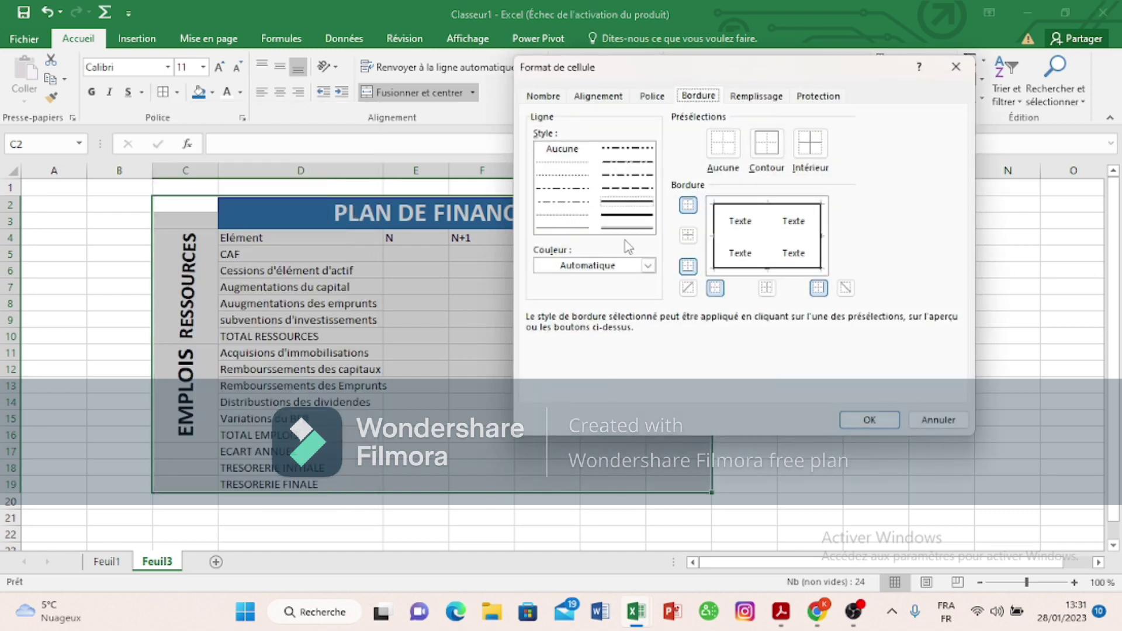
left_click(624, 204)
left_click(767, 240)
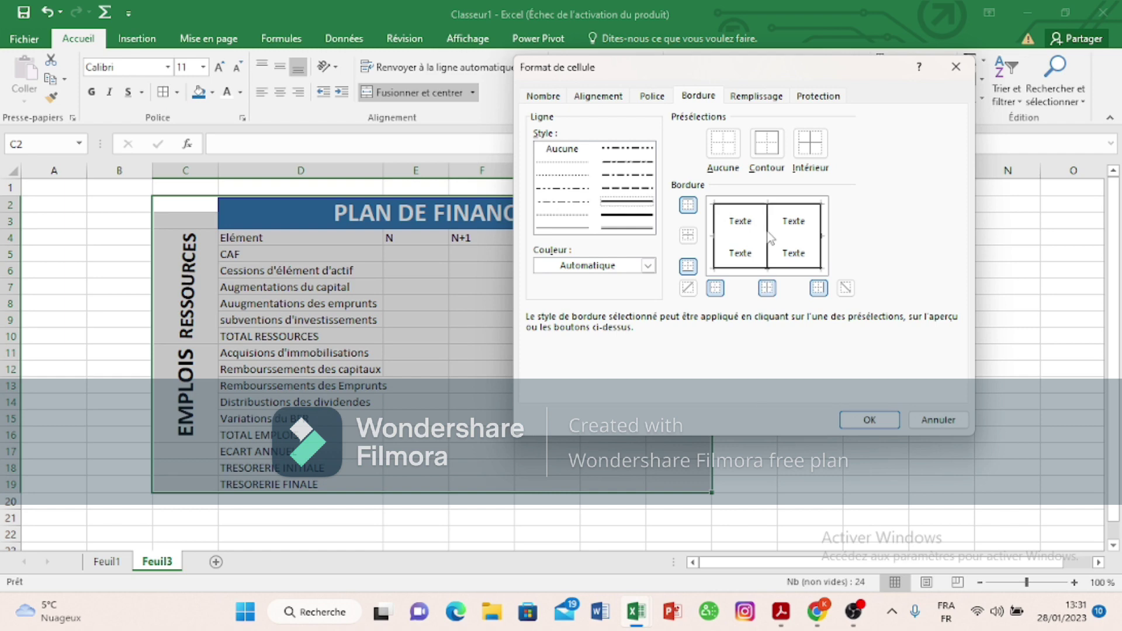
left_click(757, 237)
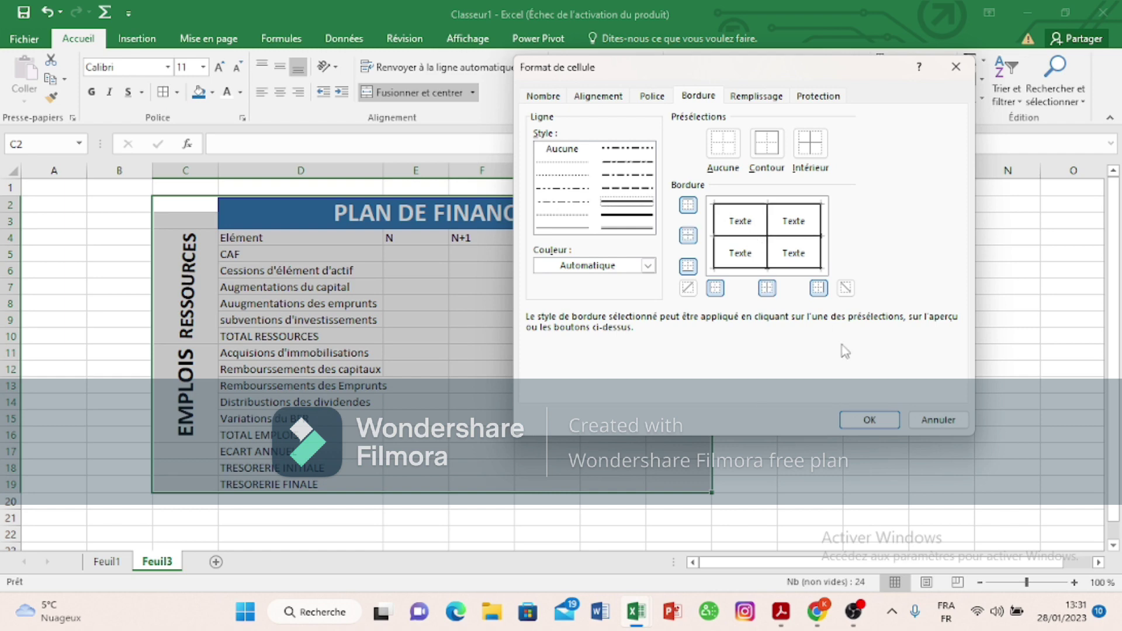
left_click(870, 419)
left_click(828, 410)
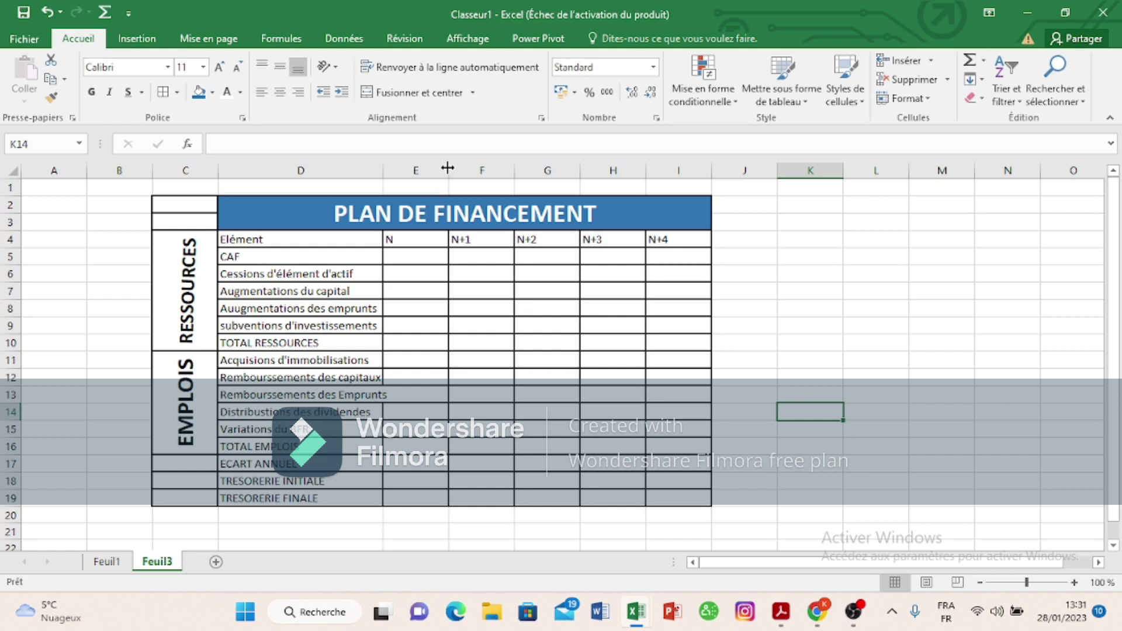
Step: Widen the year columns E to I and autofit column D to its longest label
left_click_drag(448, 168, 564, 177)
left_click_drag(632, 171, 845, 177)
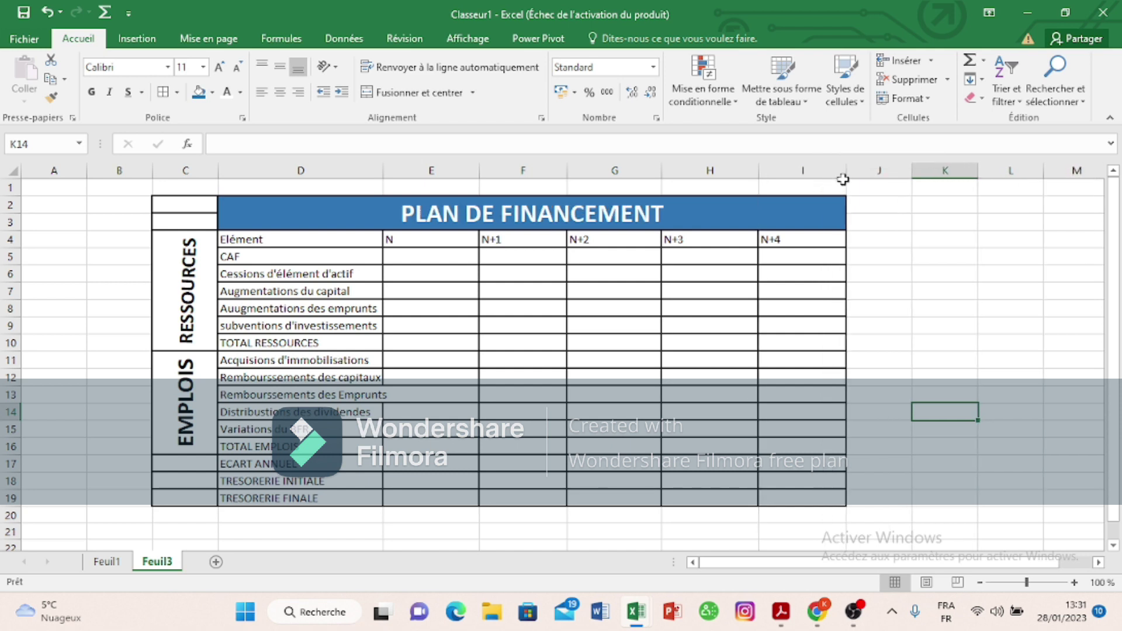
double_click(382, 170)
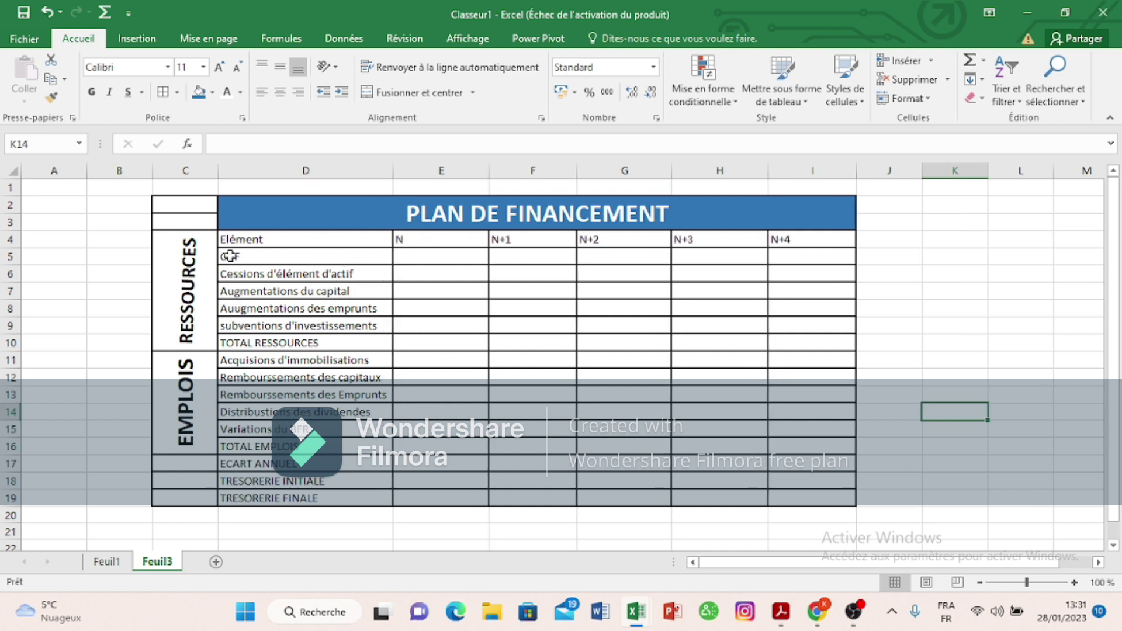
Step: Fill the section label cells C4:C19 with blue and set their font color to white
left_click(202, 257)
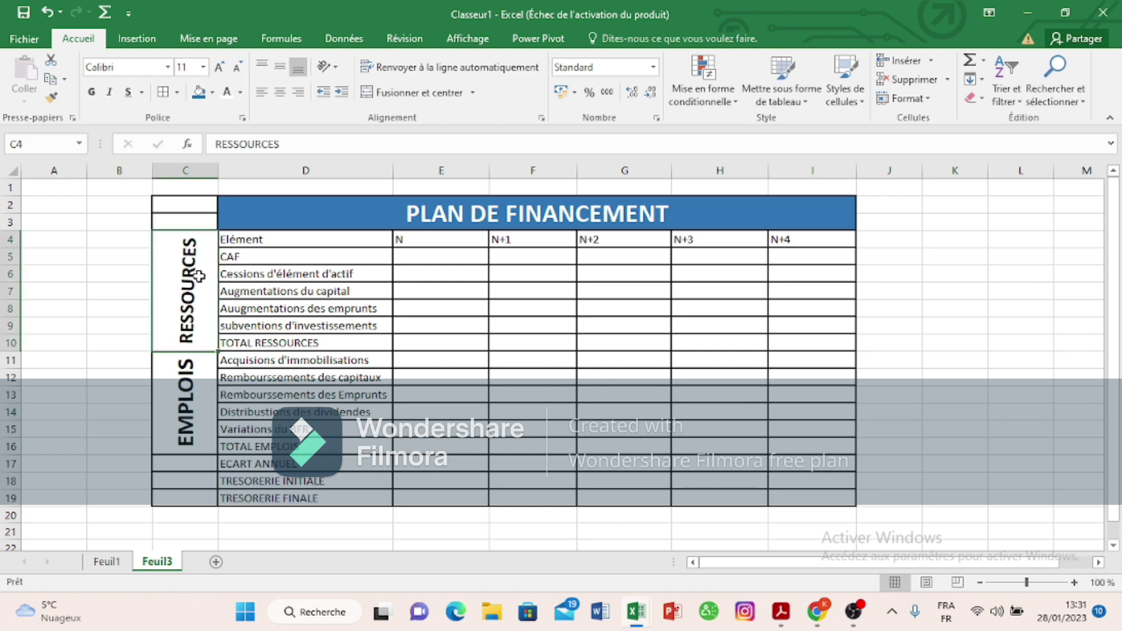
left_click_drag(198, 277, 205, 506)
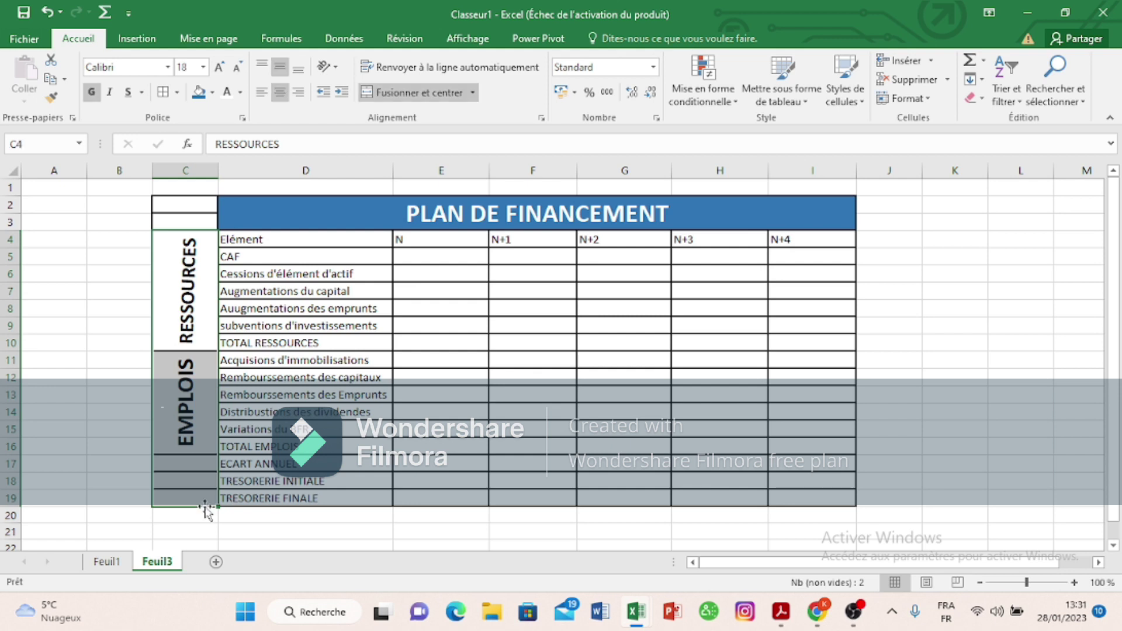
left_click(198, 97)
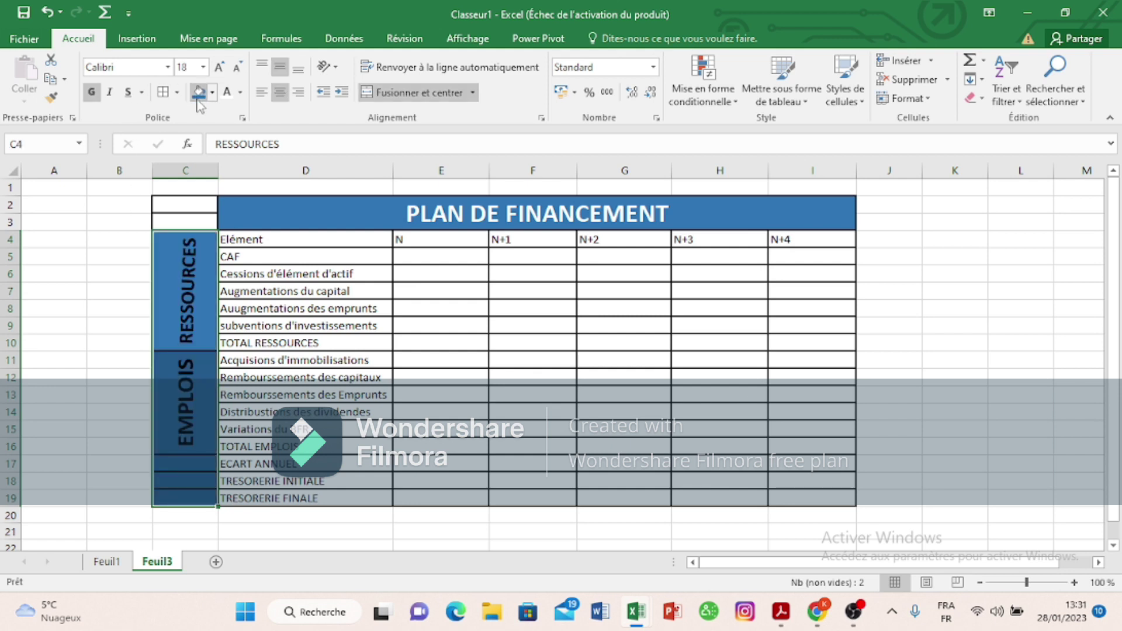
left_click(227, 97)
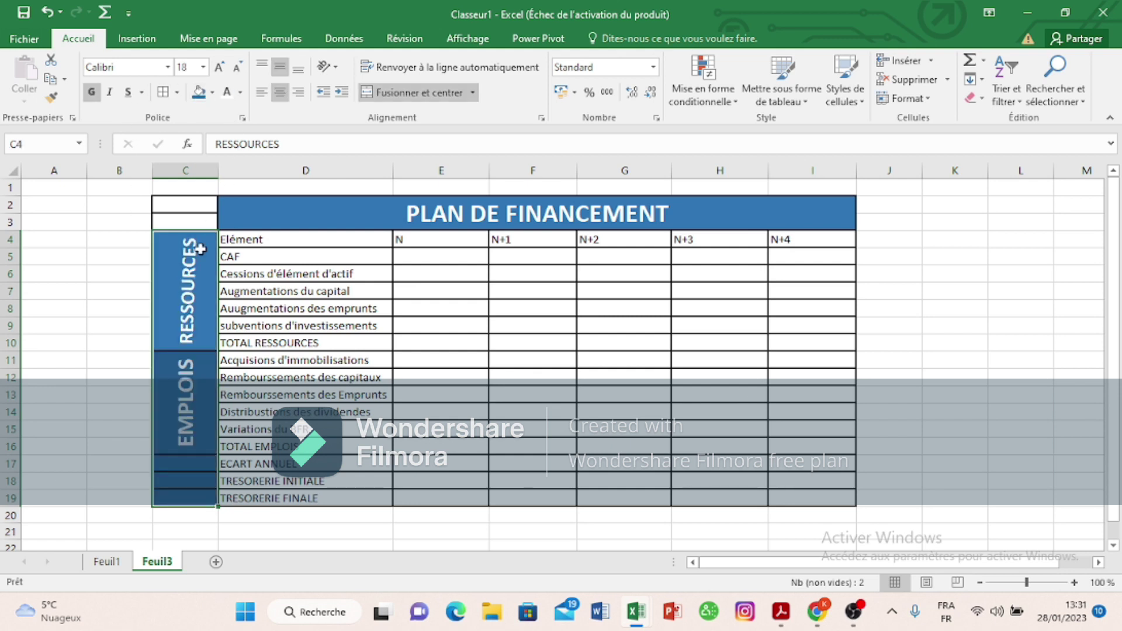
Step: Change the font color of the RESSOURCES label to light orange (Orange, Accentuation2, plus clair 60 %)
left_click(194, 290)
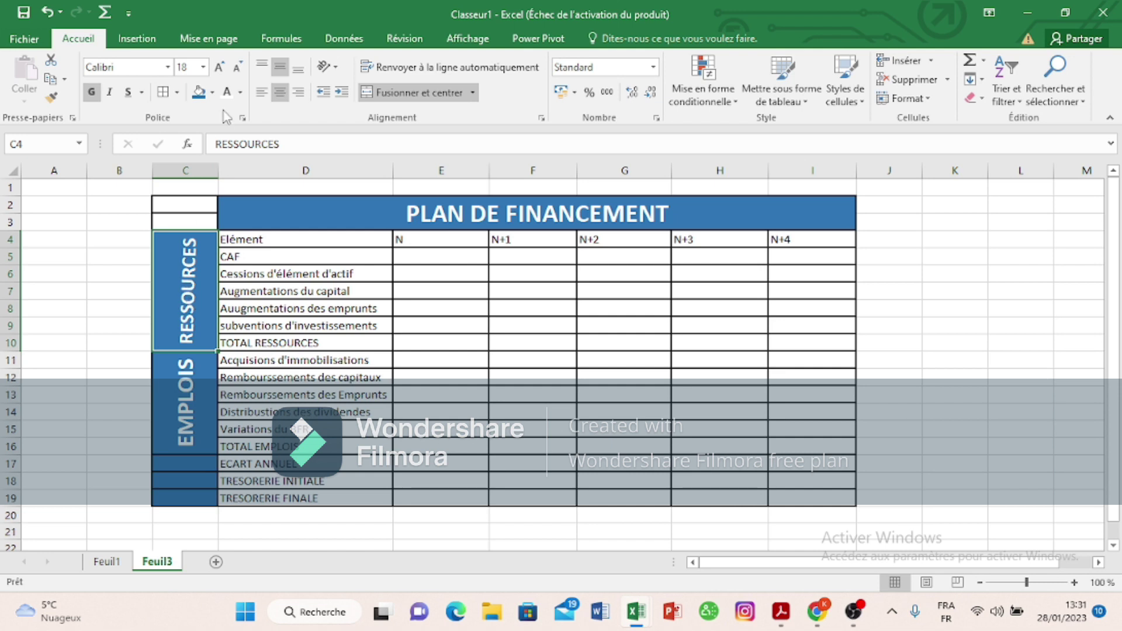
left_click(241, 94)
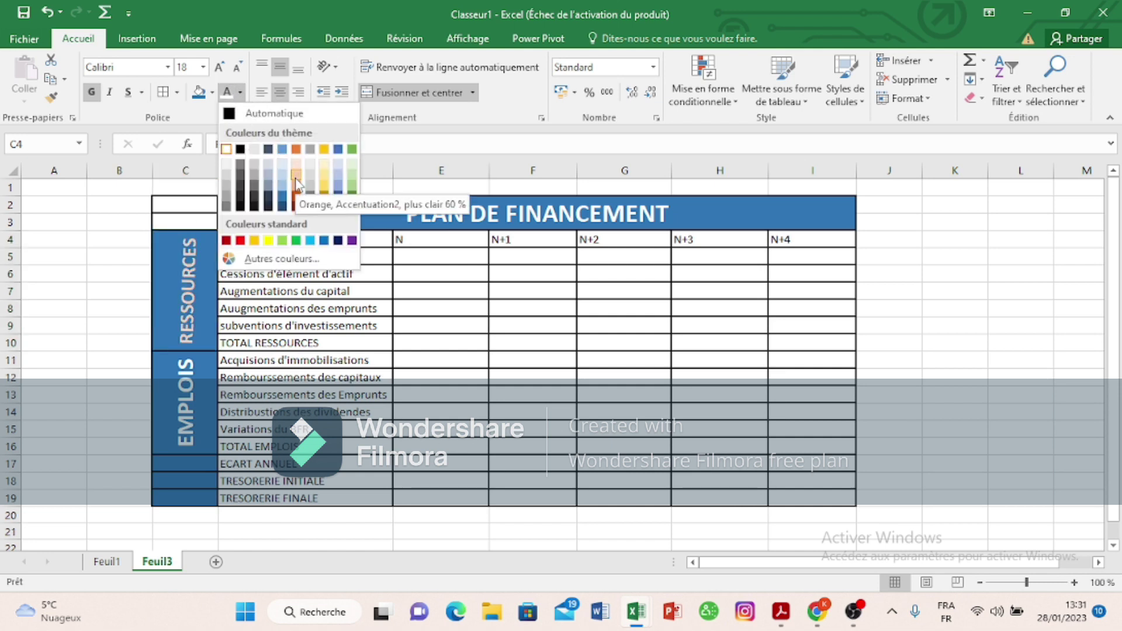
key("Escape")
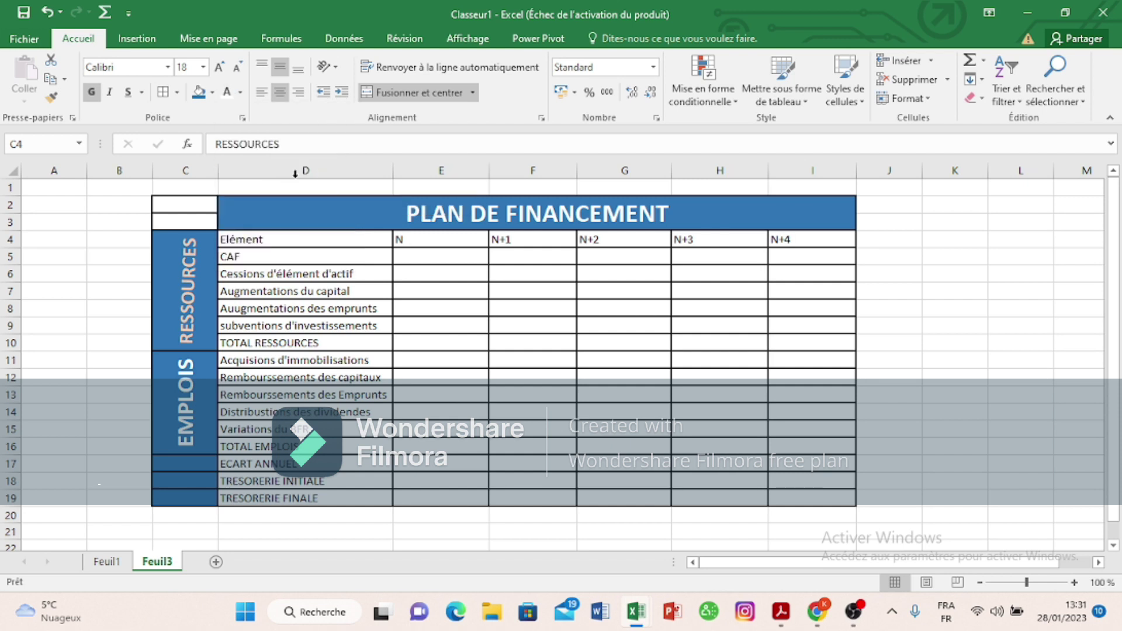
Step: Change the font color of the EMPLOIS label in the merged cell C11 to light gold
left_click(186, 365)
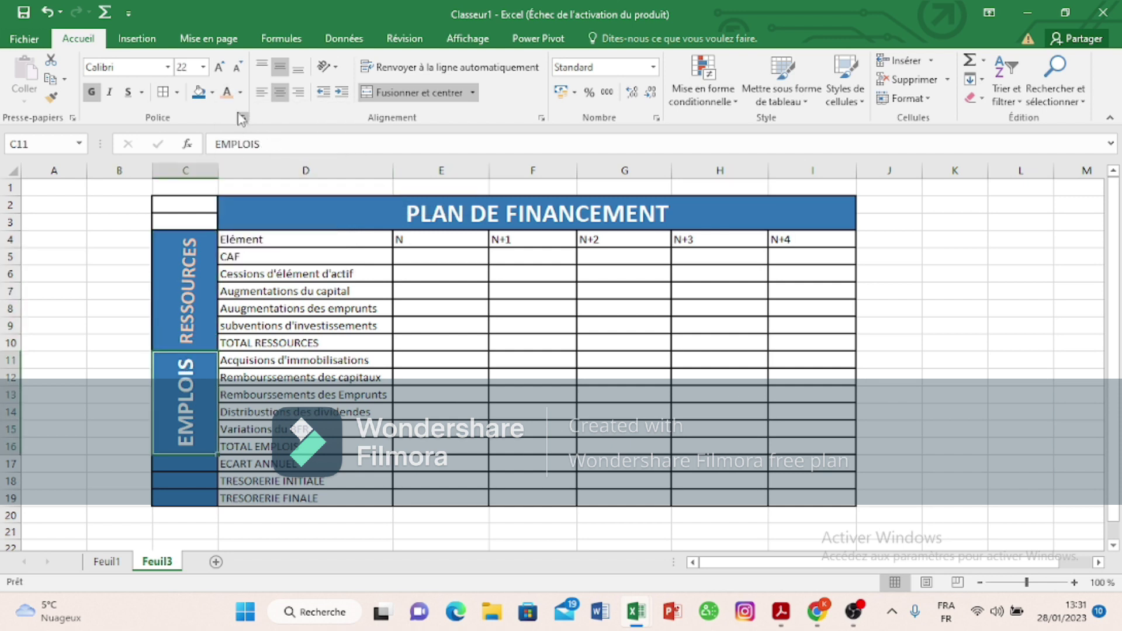
left_click(240, 93)
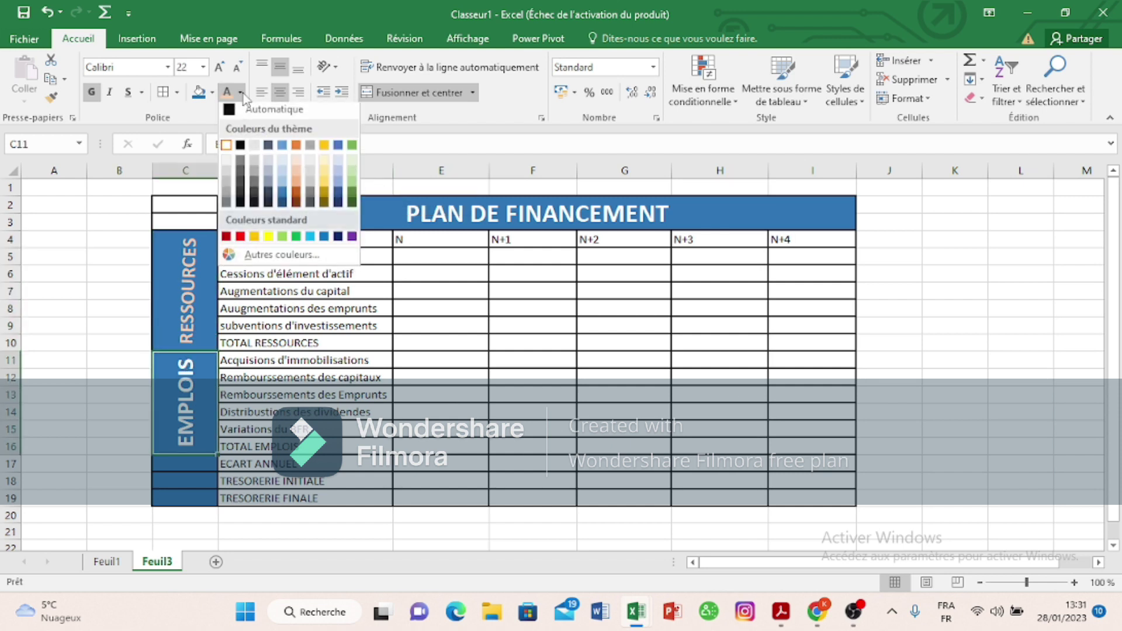
left_click(320, 189)
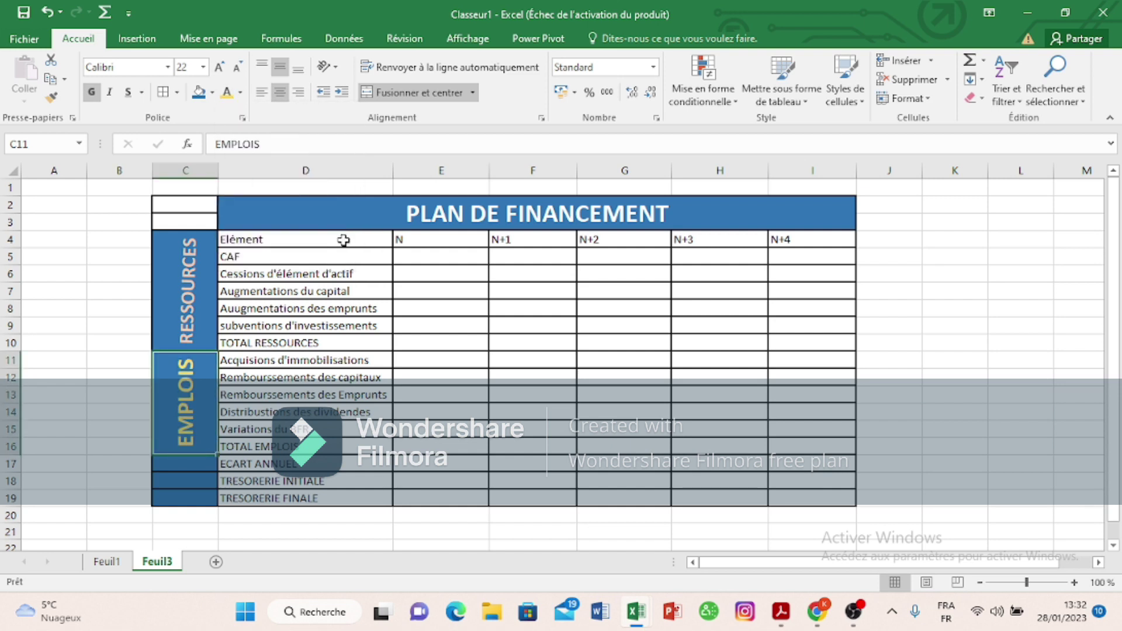
Step: Change the font color of the PLAN DE FINANCEMENT title to the same light gold
left_click(413, 222)
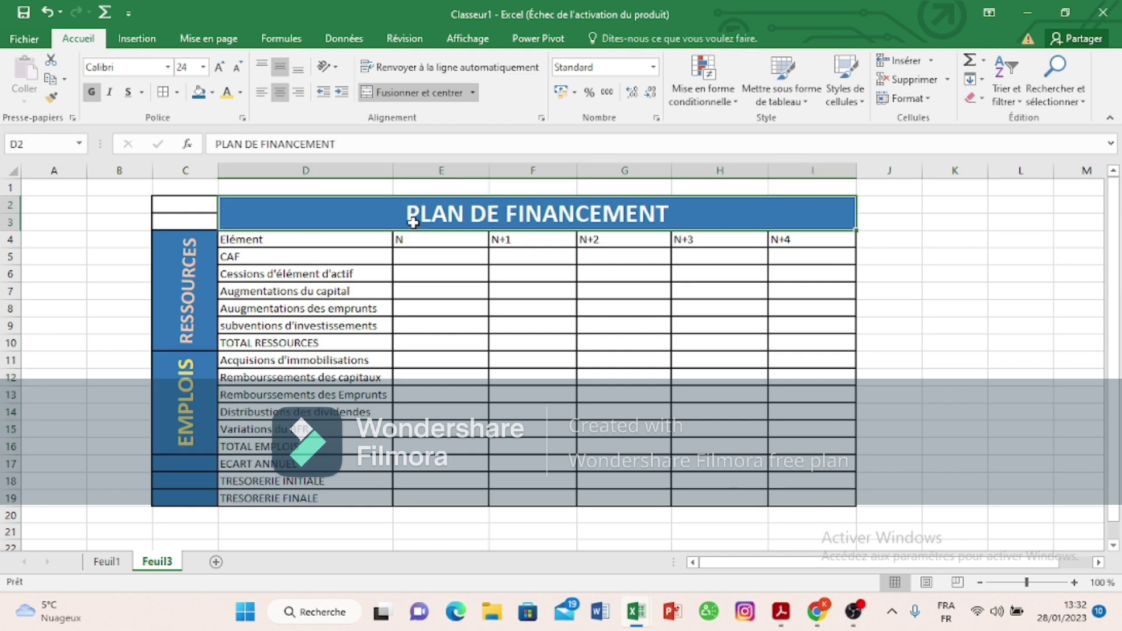
left_click(241, 92)
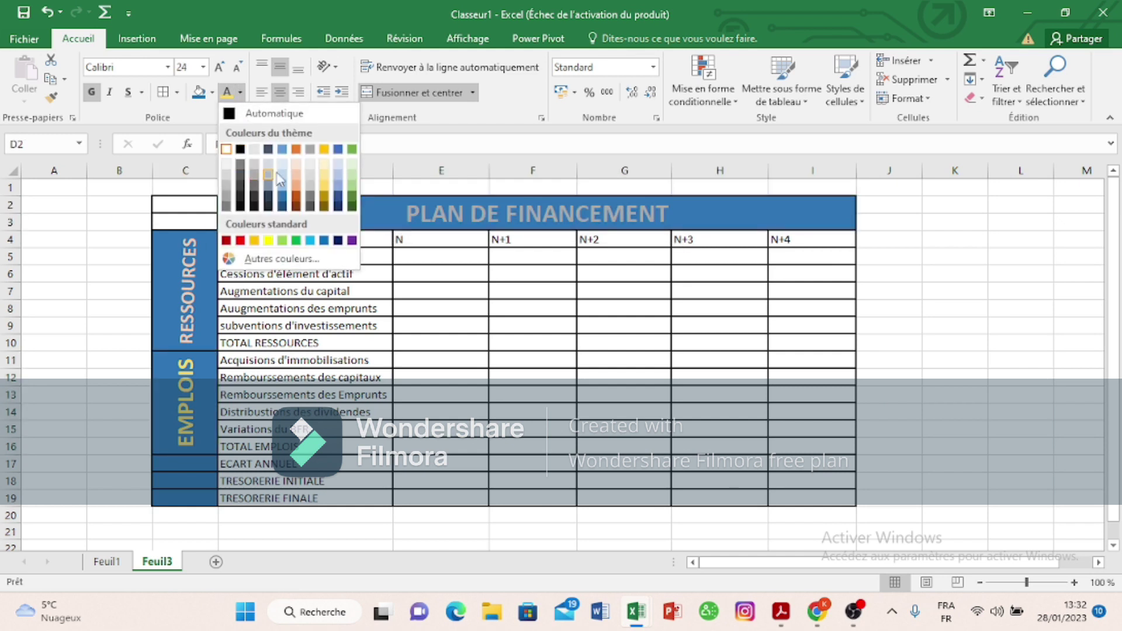
left_click(326, 194)
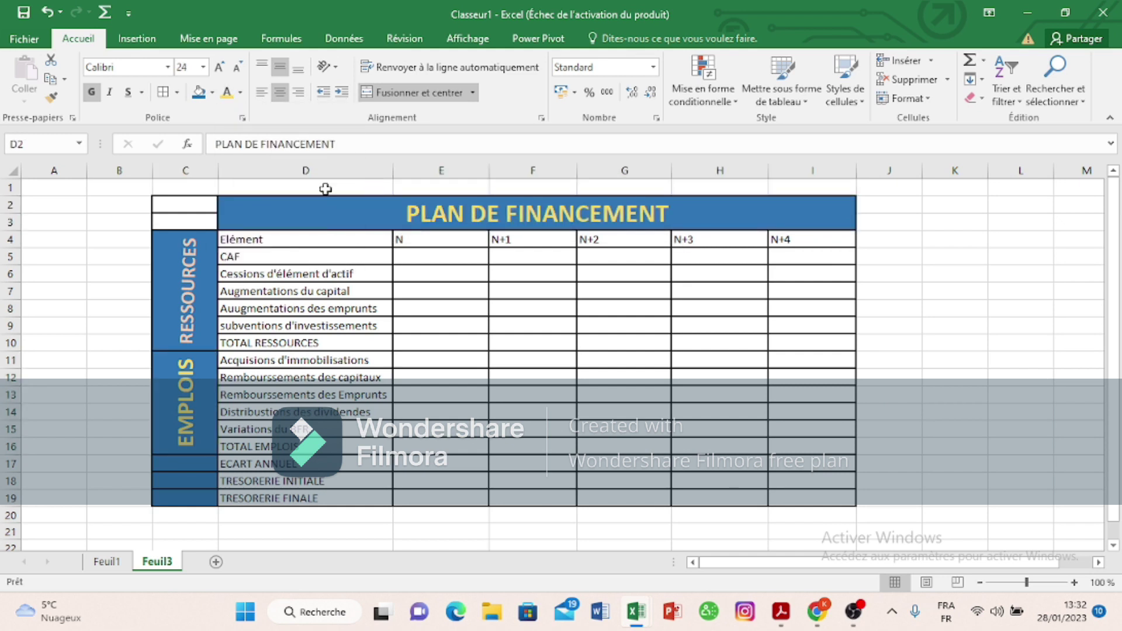
left_click(533, 346)
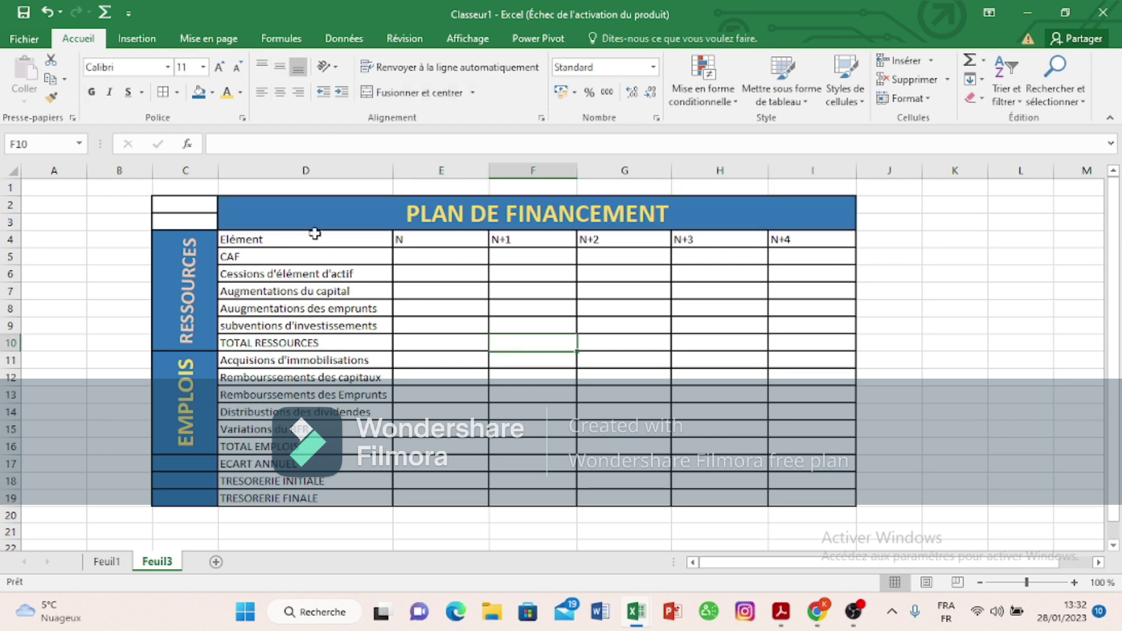
Step: Fill the header row D4:I4, from Elément to N+4, with light gold, keeping its text black
left_click_drag(316, 237, 830, 248)
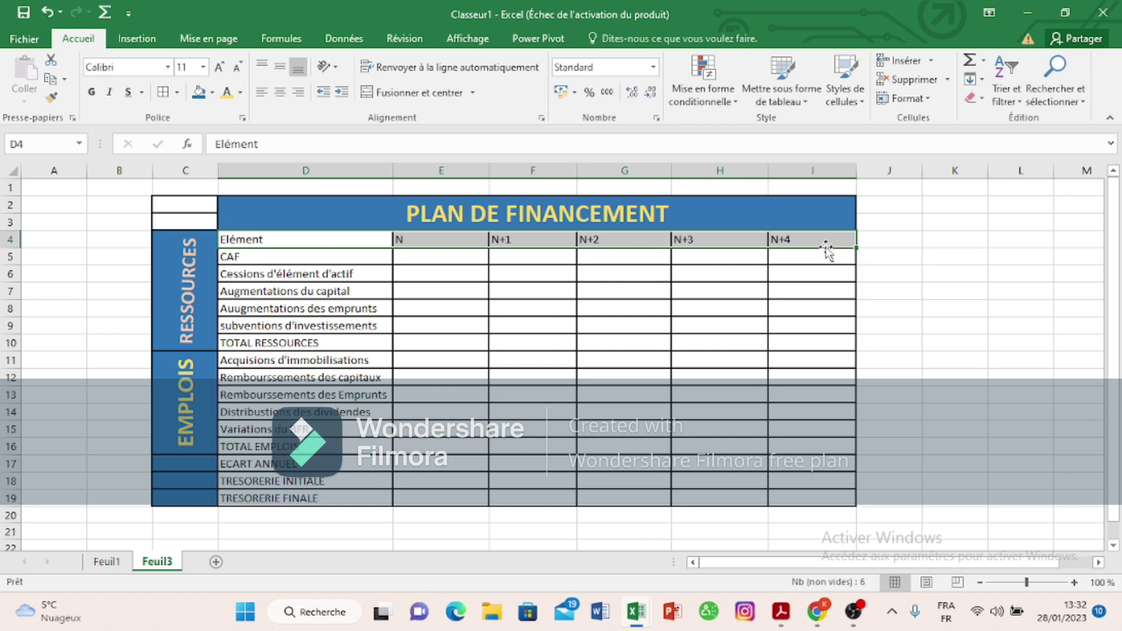
left_click(243, 93)
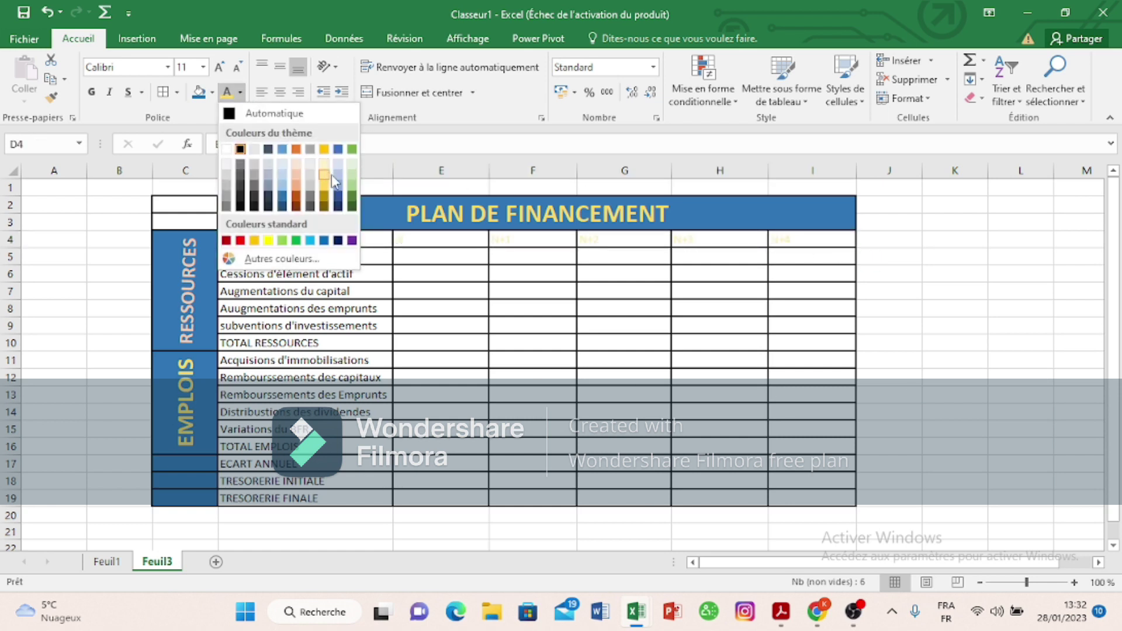
left_click(212, 93)
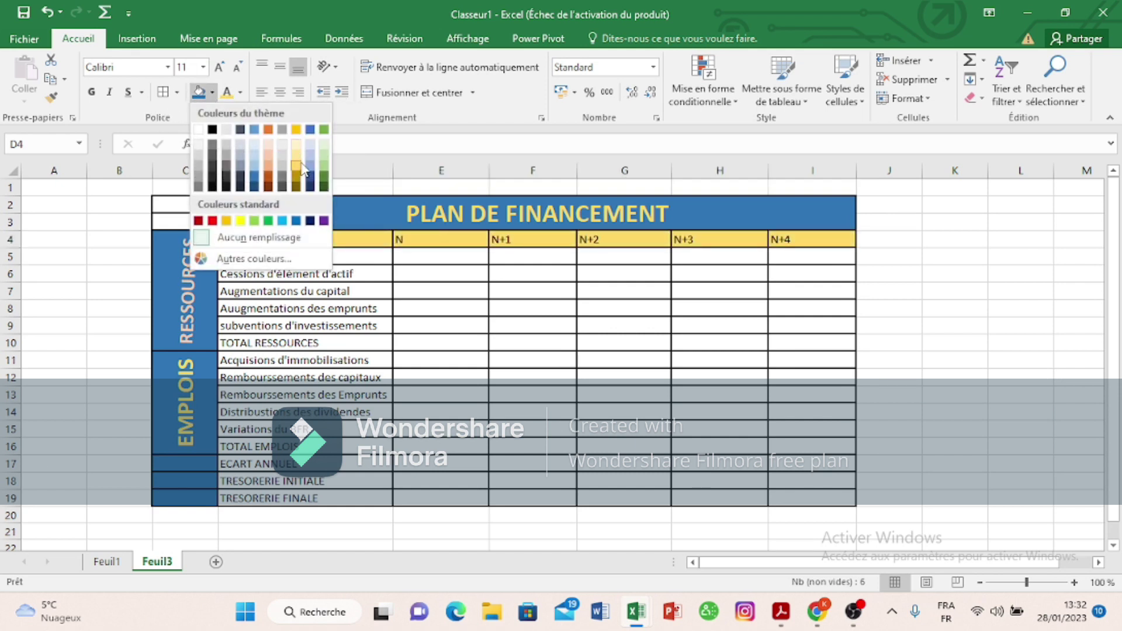
left_click(300, 166)
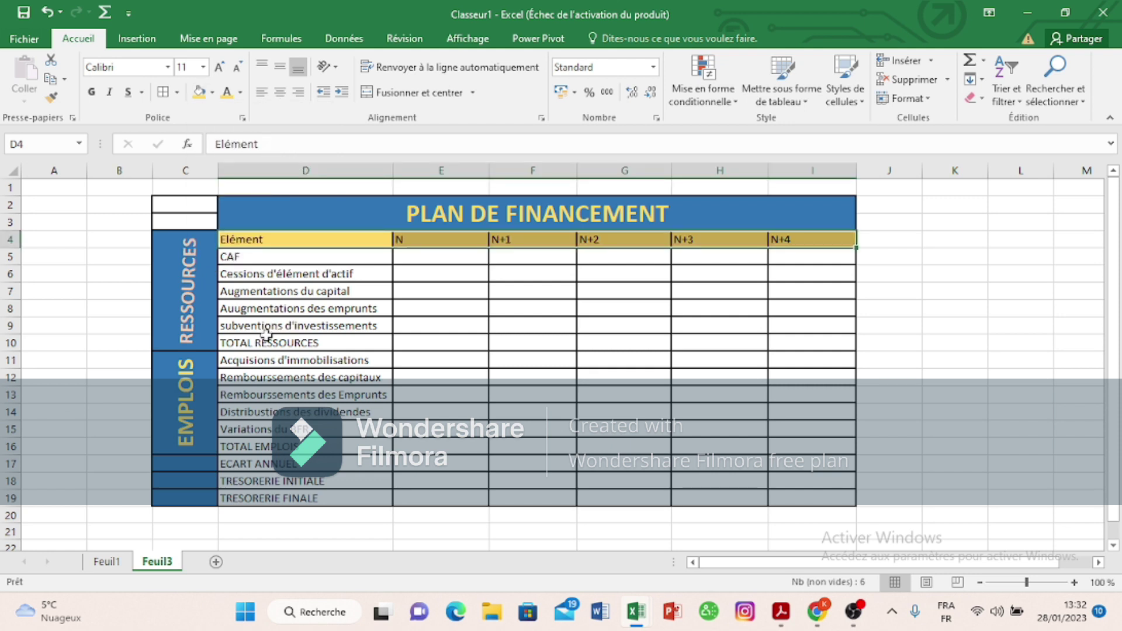
Step: Fill the TOTAL RESSOURCES row D10:I10 with light gold and make it bold
left_click_drag(267, 340, 783, 336)
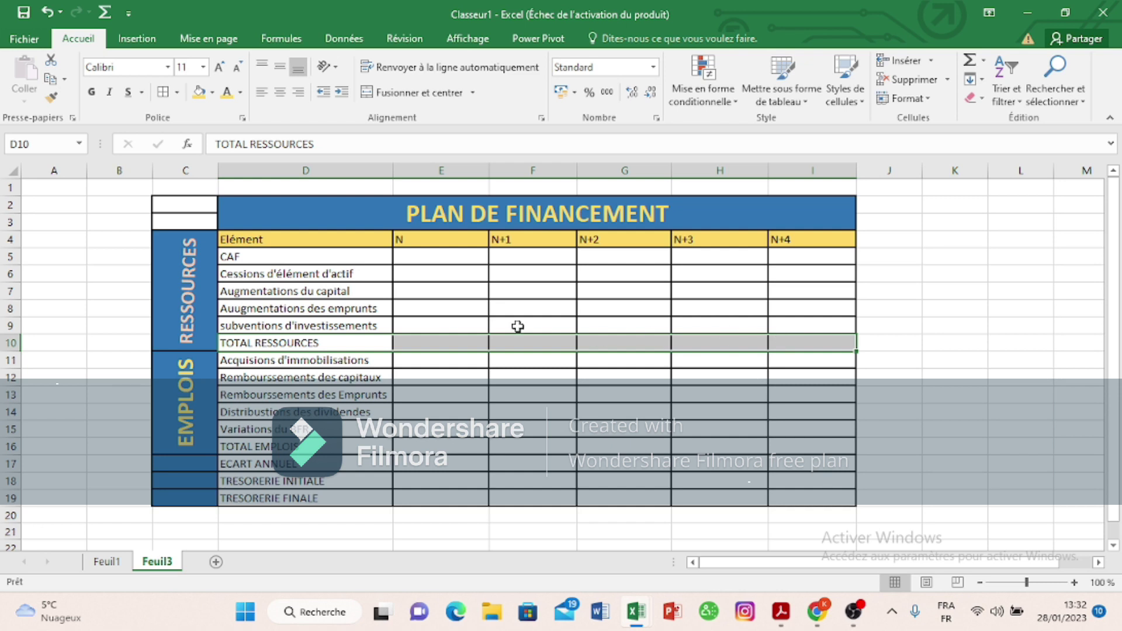
left_click(198, 92)
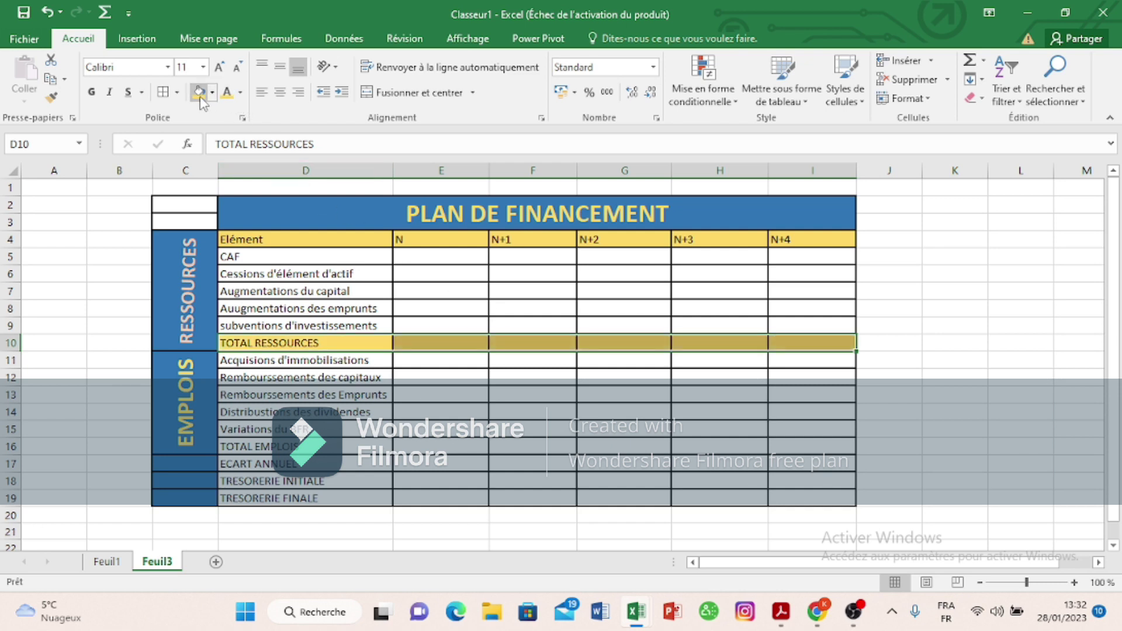
left_click(93, 91)
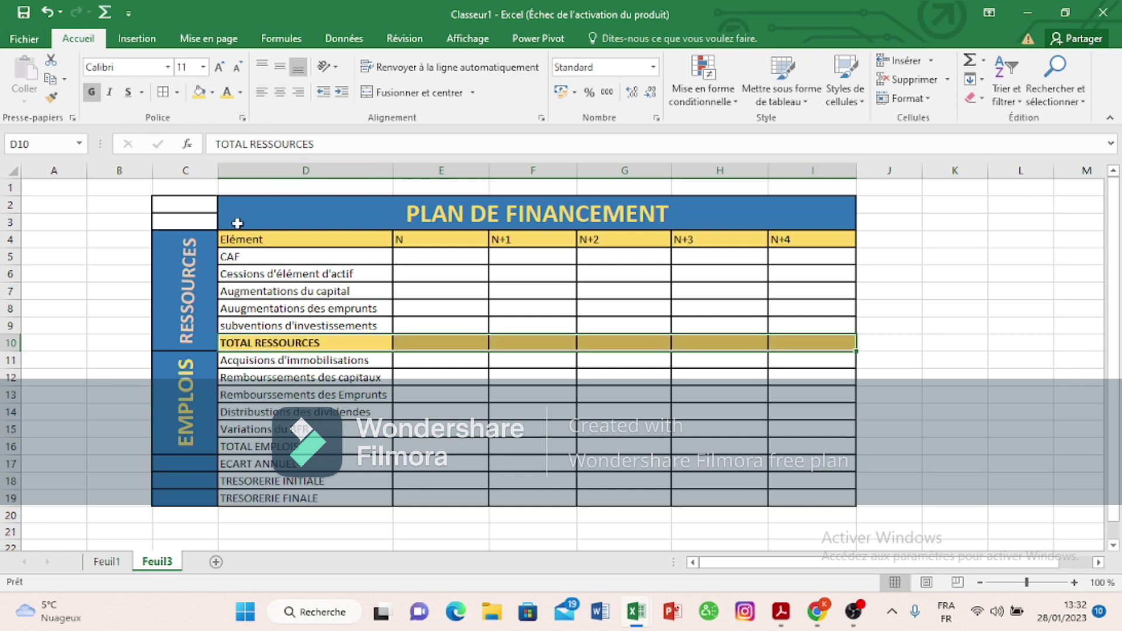
Step: Fill the TOTAL EMPLOIS row D16:I16 with the same light gold
left_click_drag(263, 446, 611, 442)
left_click(777, 449)
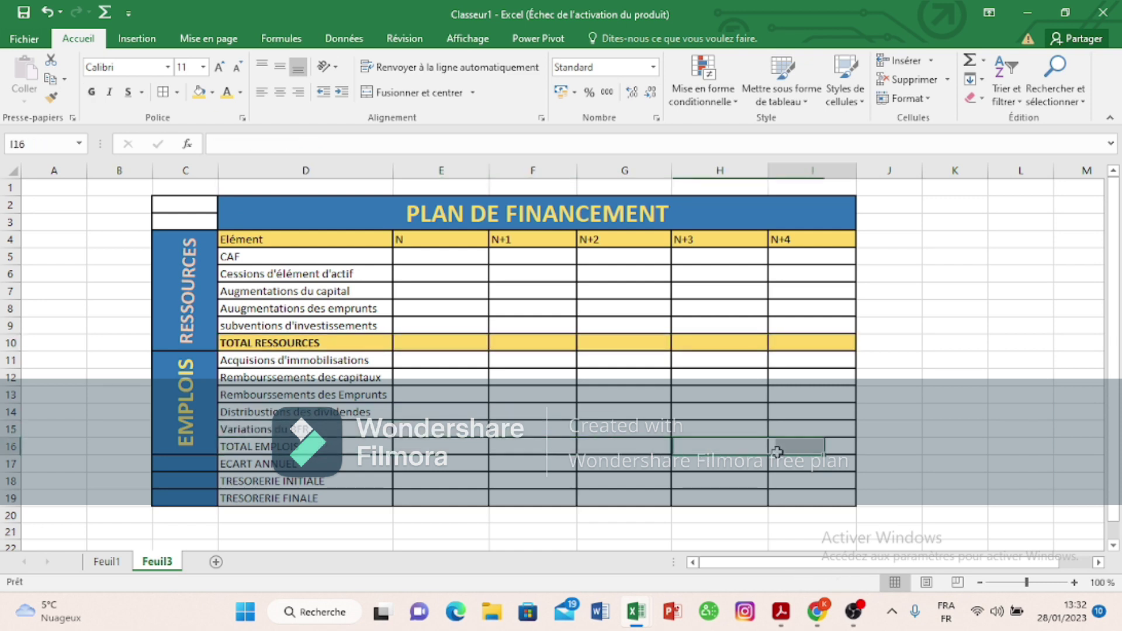
left_click_drag(263, 446, 800, 452)
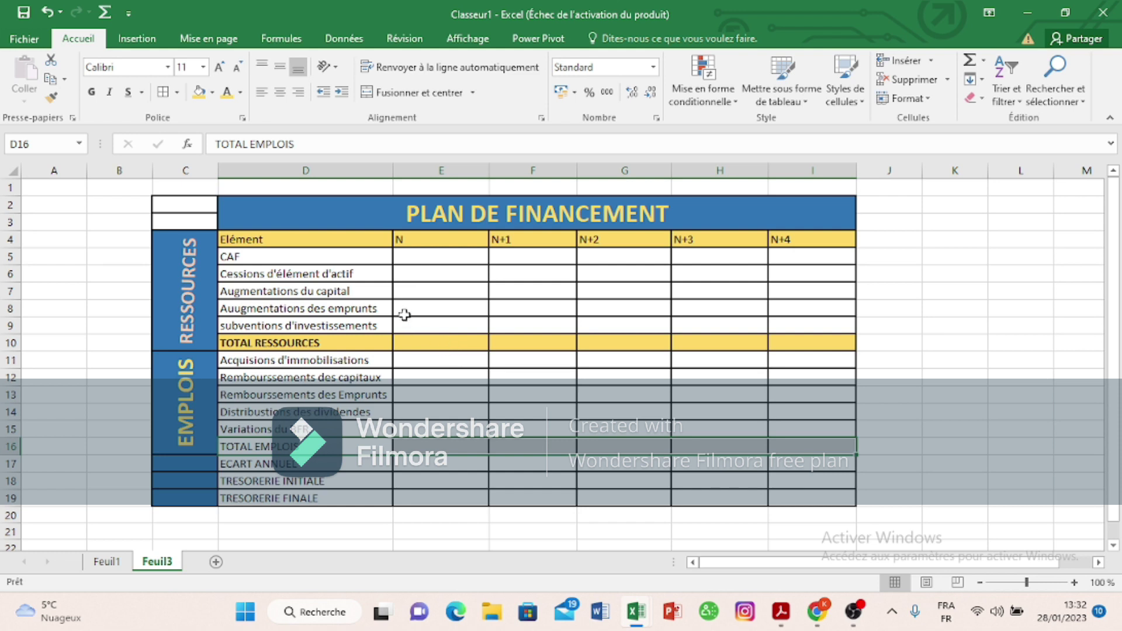
left_click(204, 94)
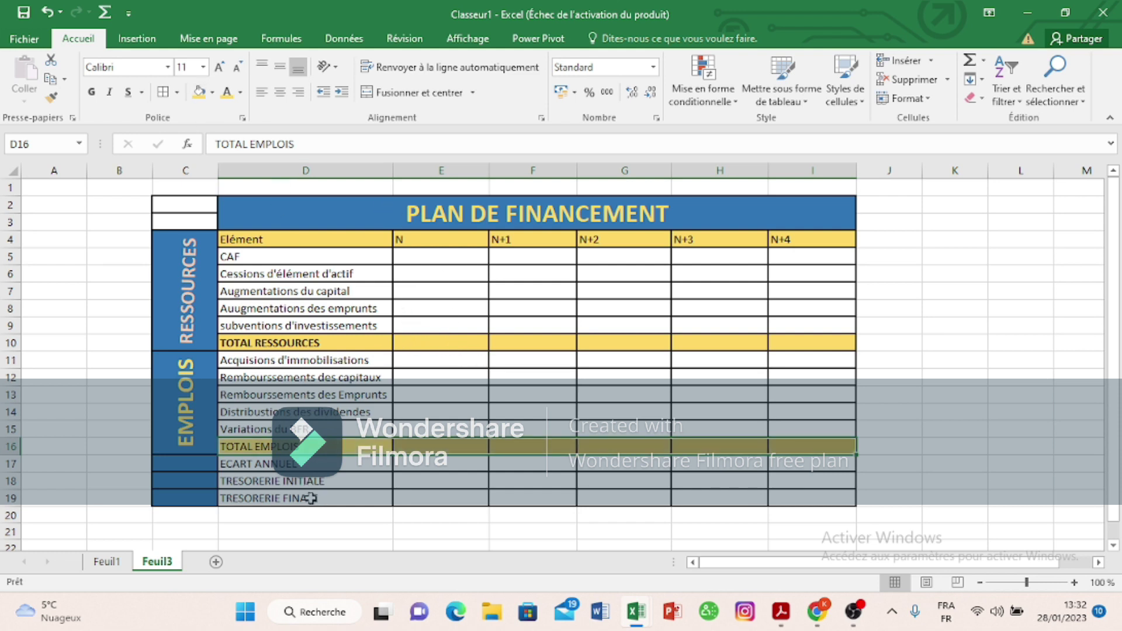
Step: Fill the ECART ANNUEL row D17:I17 with light blue
left_click(293, 465)
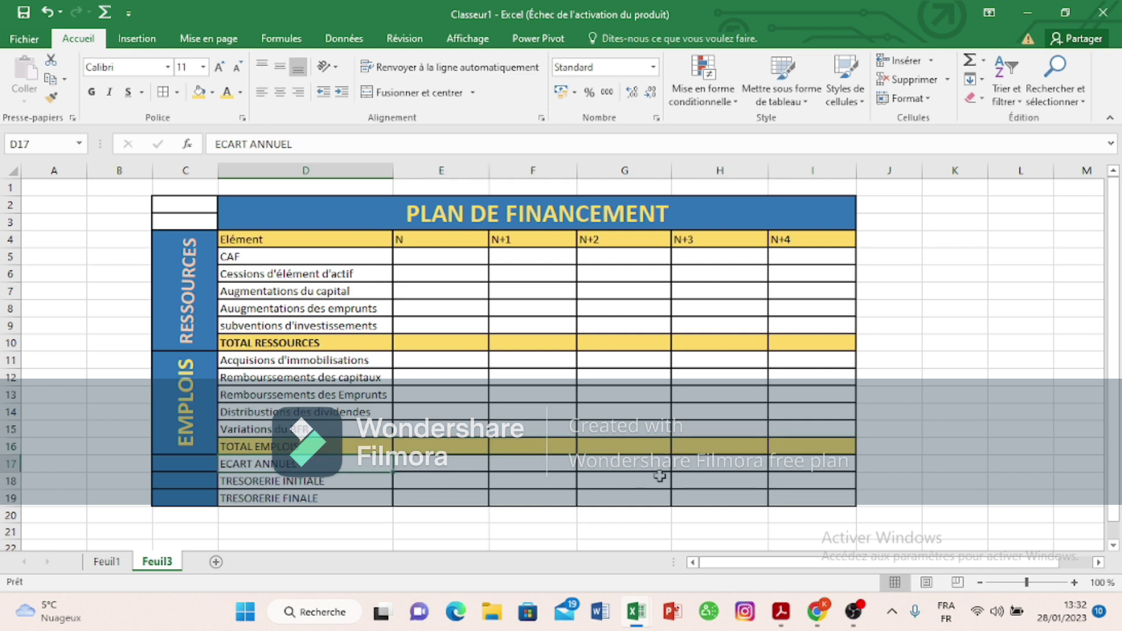
left_click(555, 478)
left_click(386, 467)
left_click(669, 546)
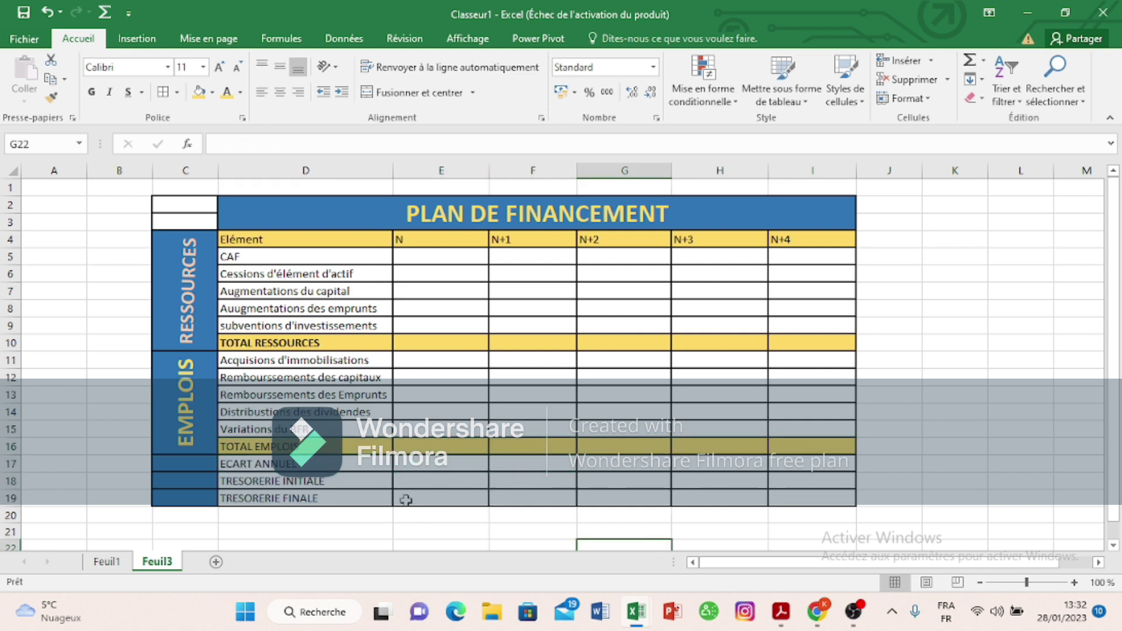
left_click(365, 464)
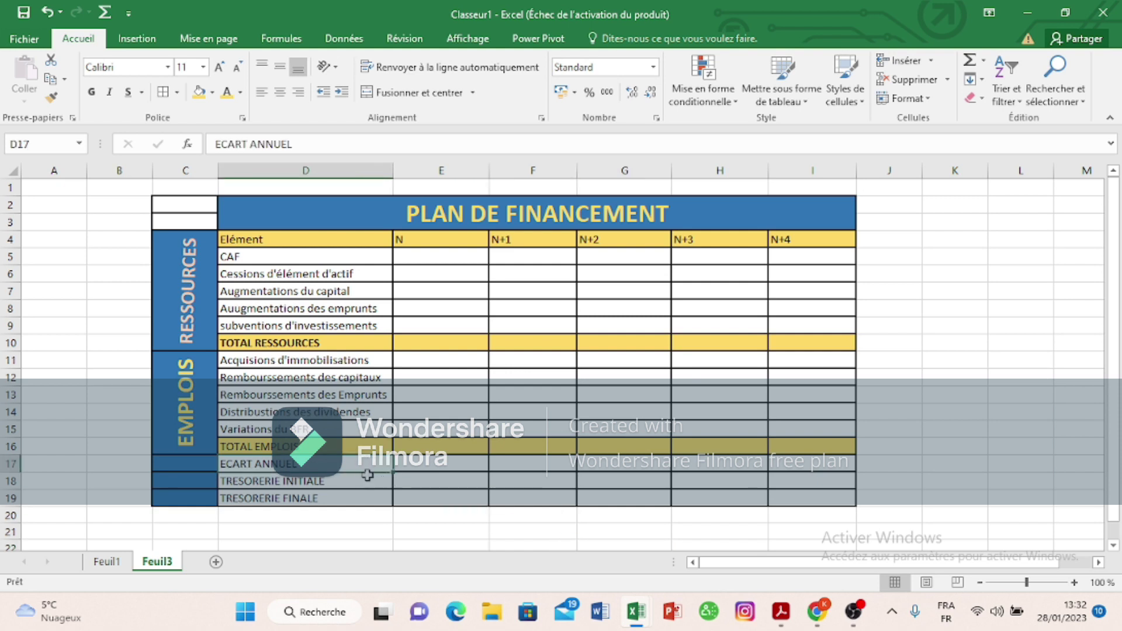
left_click(363, 497)
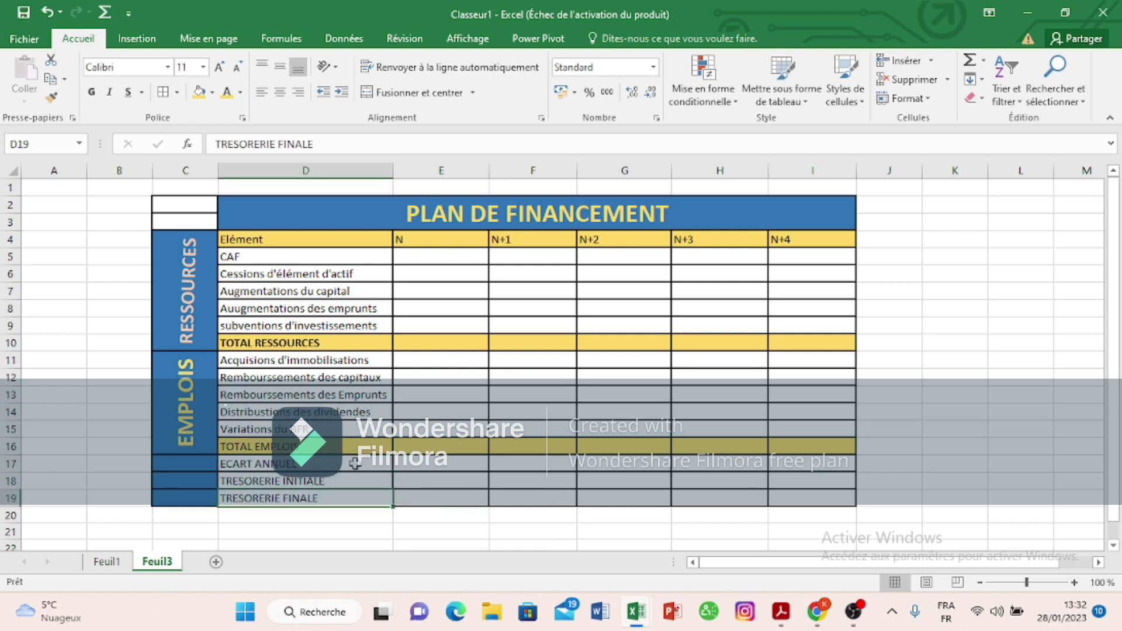
left_click(384, 468)
left_click_drag(385, 467, 802, 463)
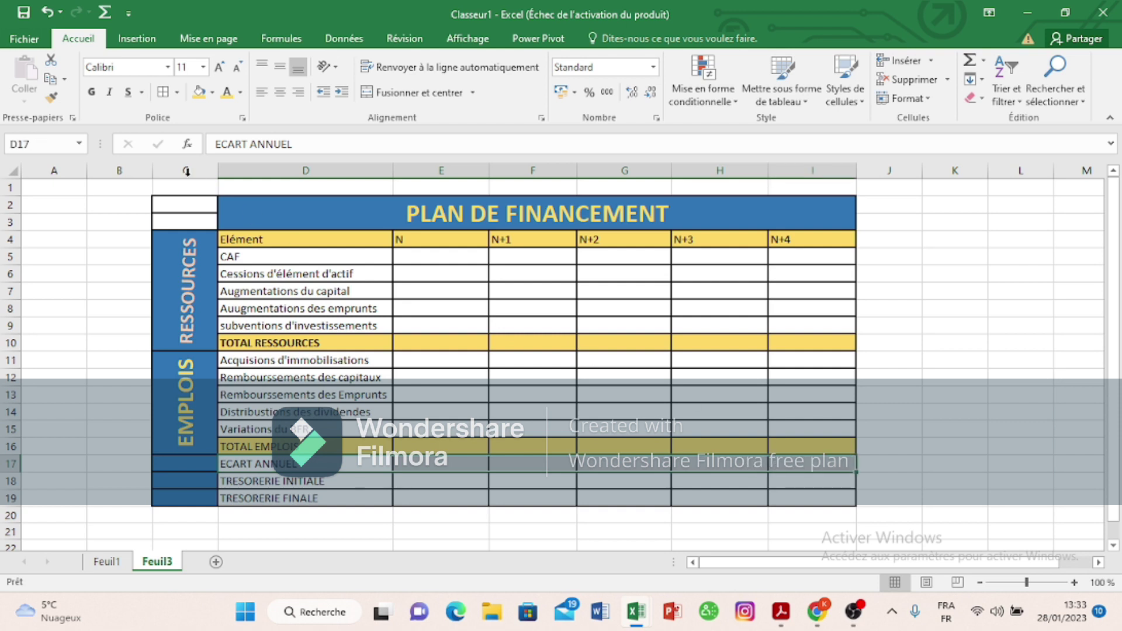
left_click(214, 94)
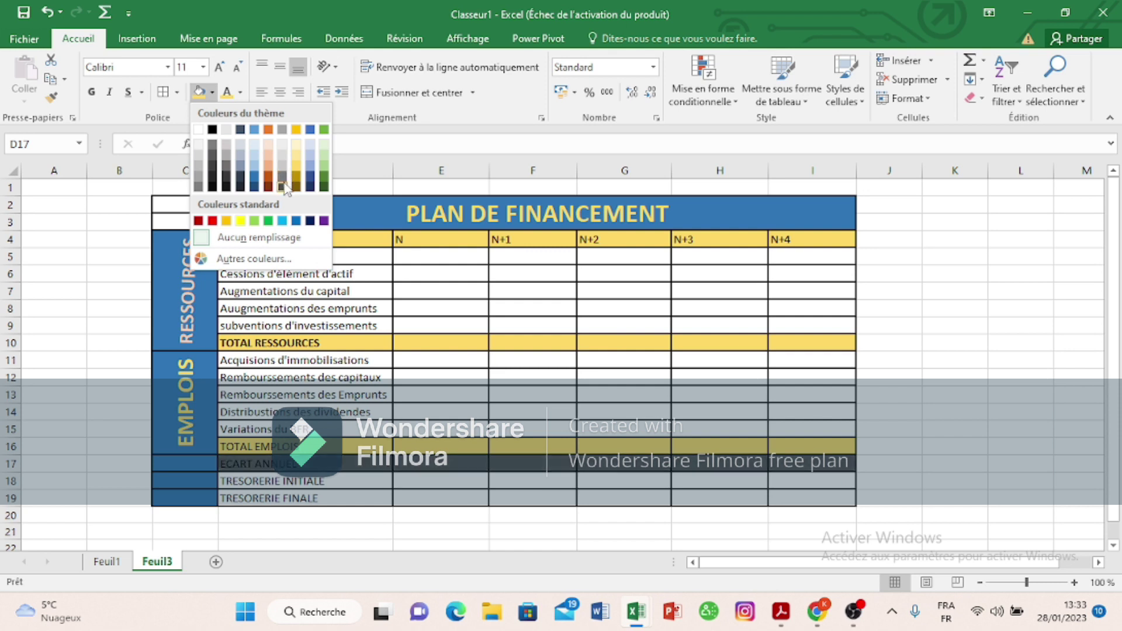
left_click(312, 157)
Step: Fill the TRESORERIE INITIALE and TRESORERIE FINALE rows, range D18:I19, with light green
left_click(262, 476)
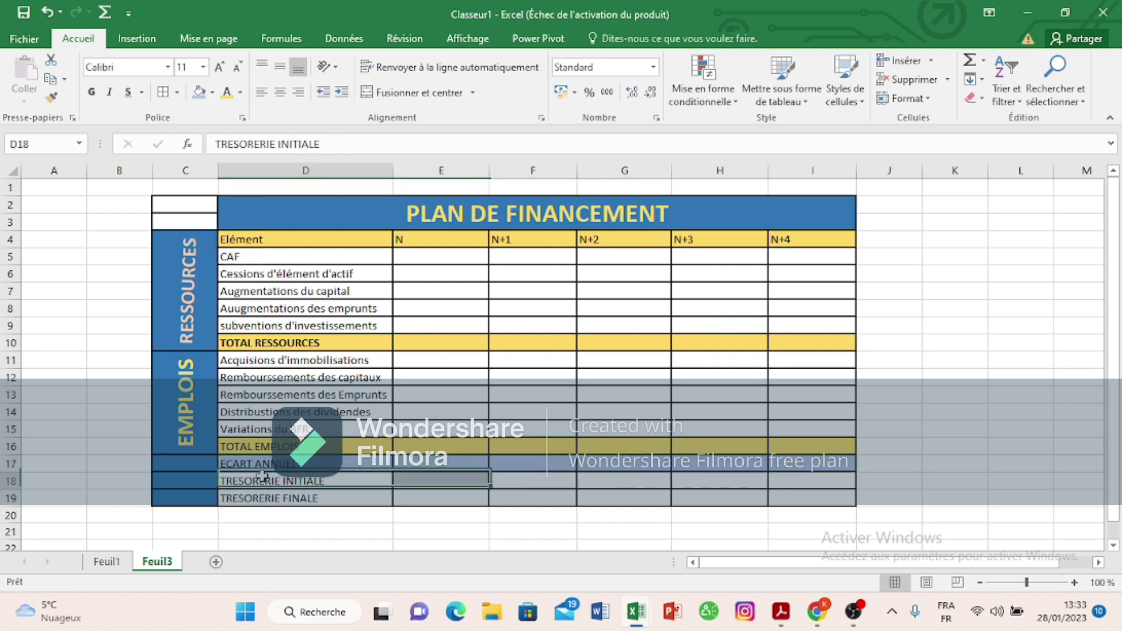
left_click_drag(262, 476, 804, 491)
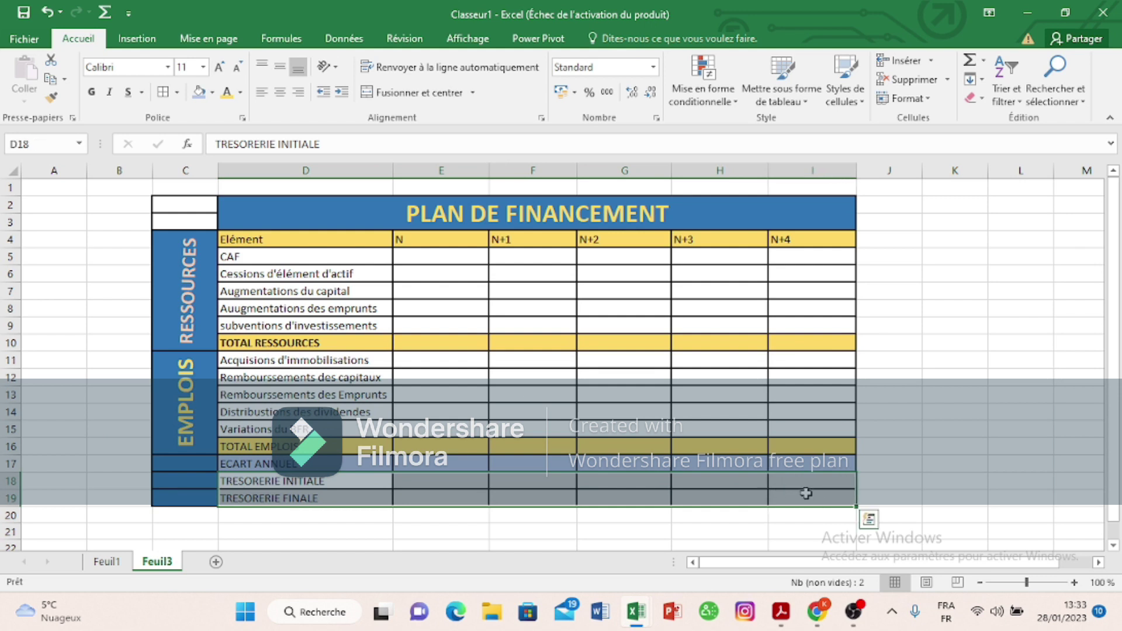
left_click(212, 92)
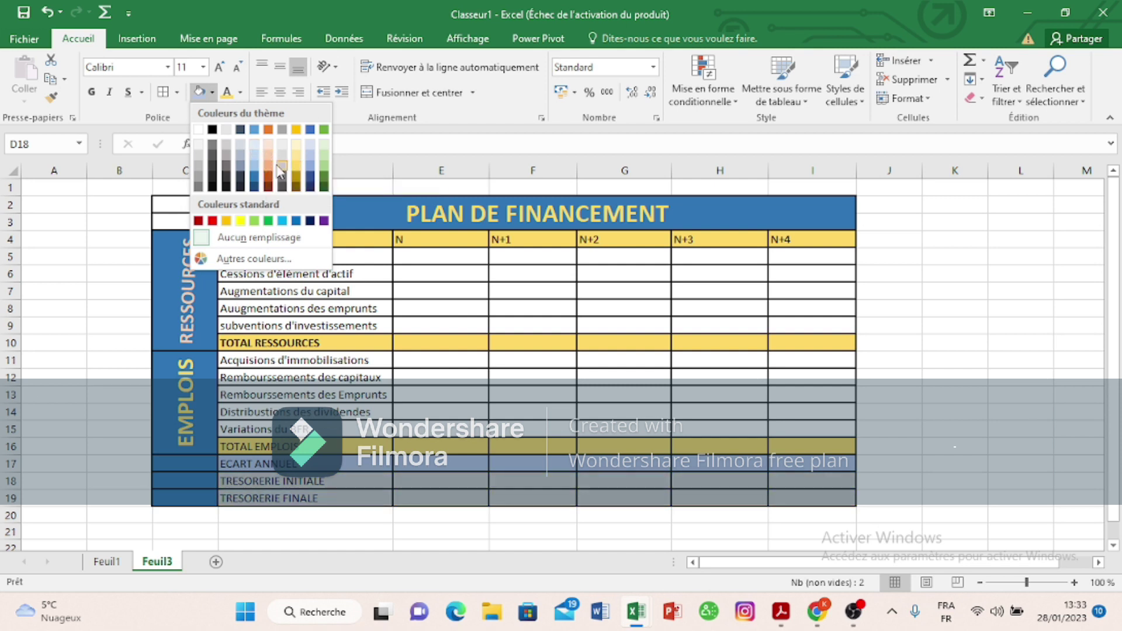
left_click(324, 157)
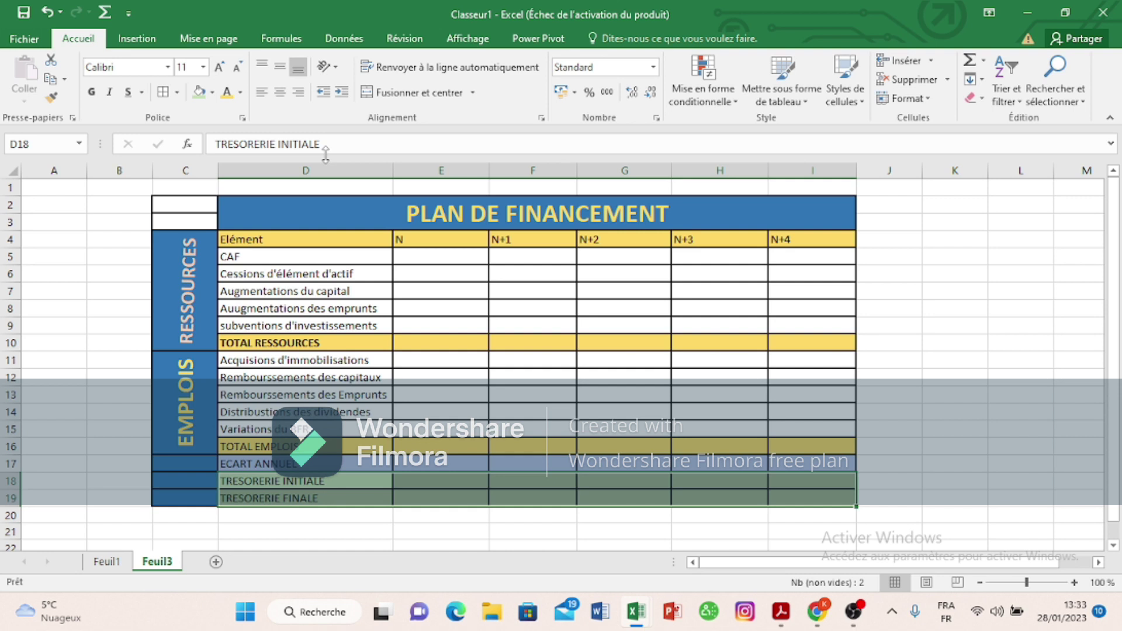
left_click(654, 331)
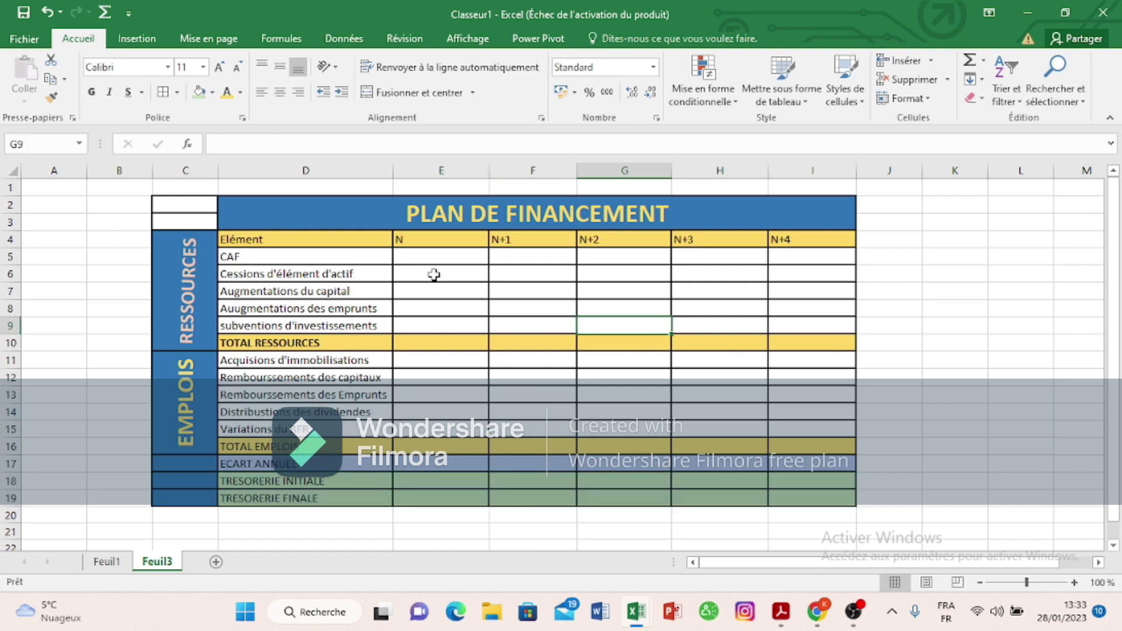
Step: Apply the accounting number format with the XOF symbol to the year columns' value cells, range E5:I19
left_click_drag(431, 255, 806, 495)
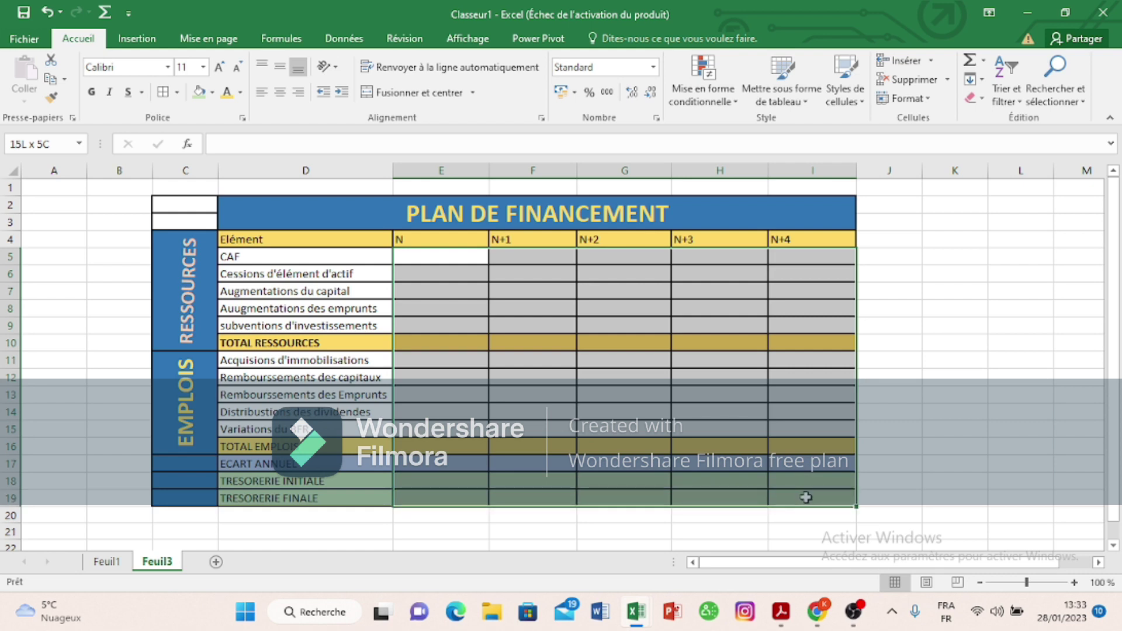
left_click(577, 92)
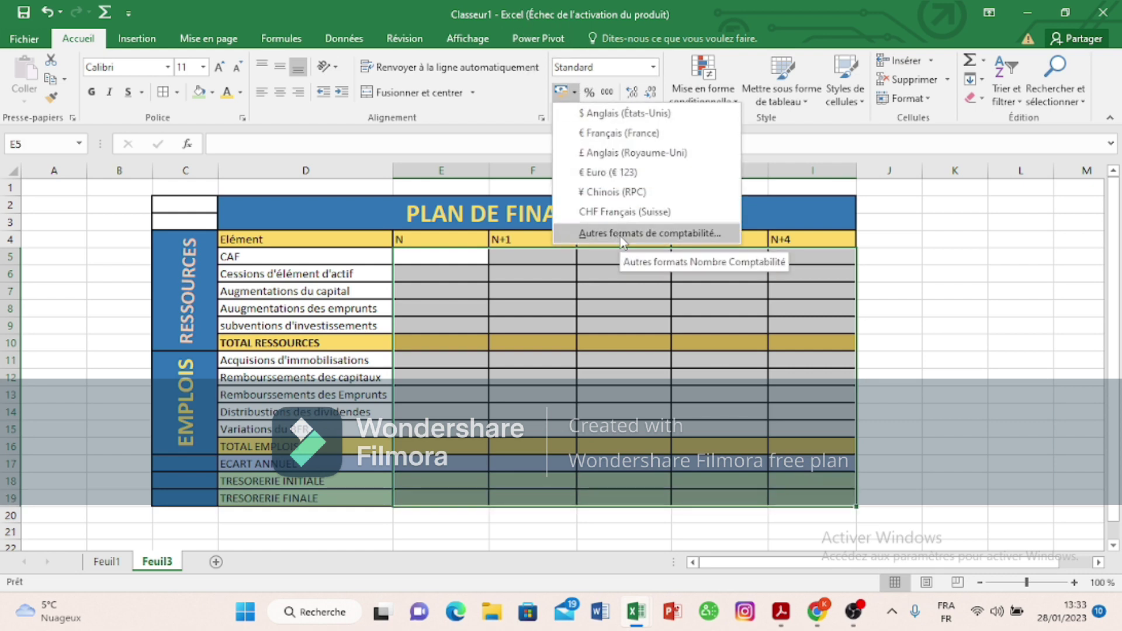
left_click(622, 239)
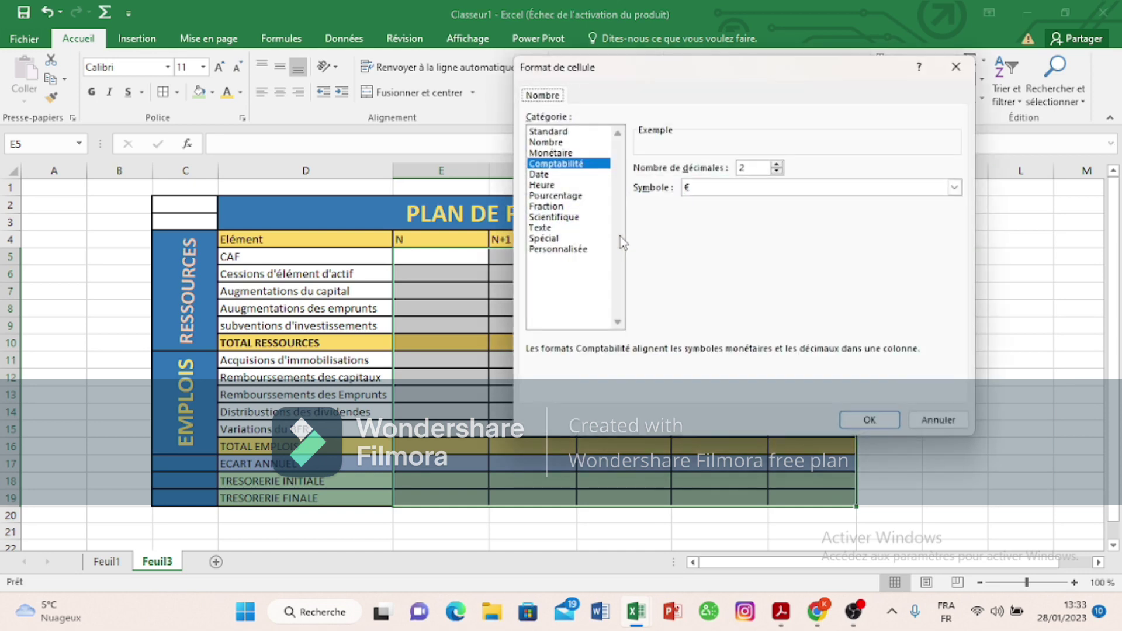
left_click(780, 188)
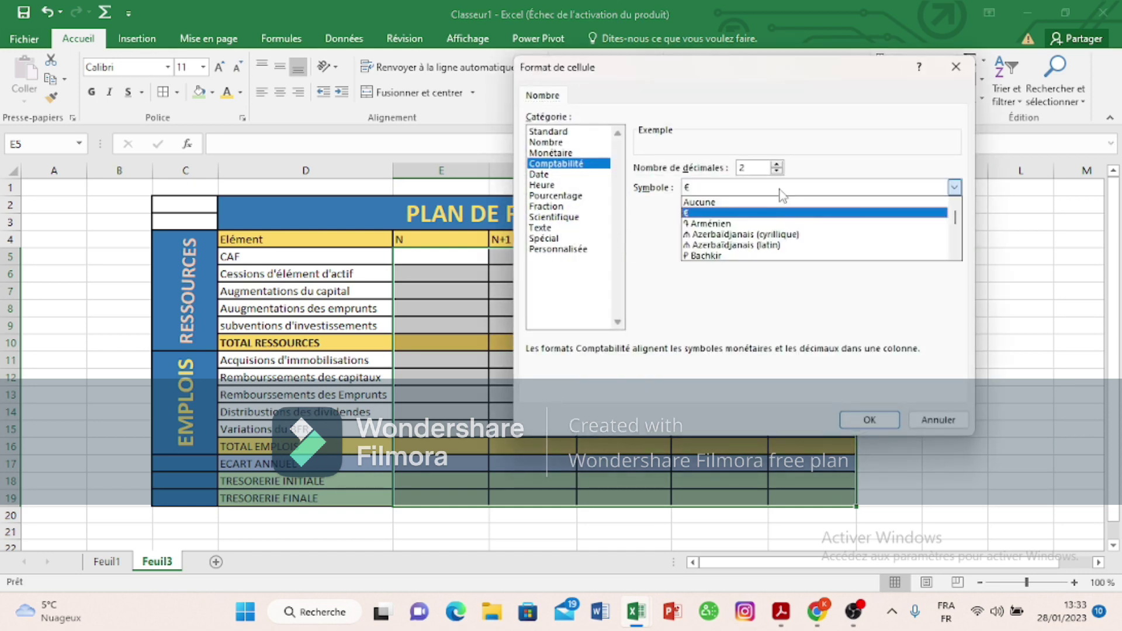
type("xo")
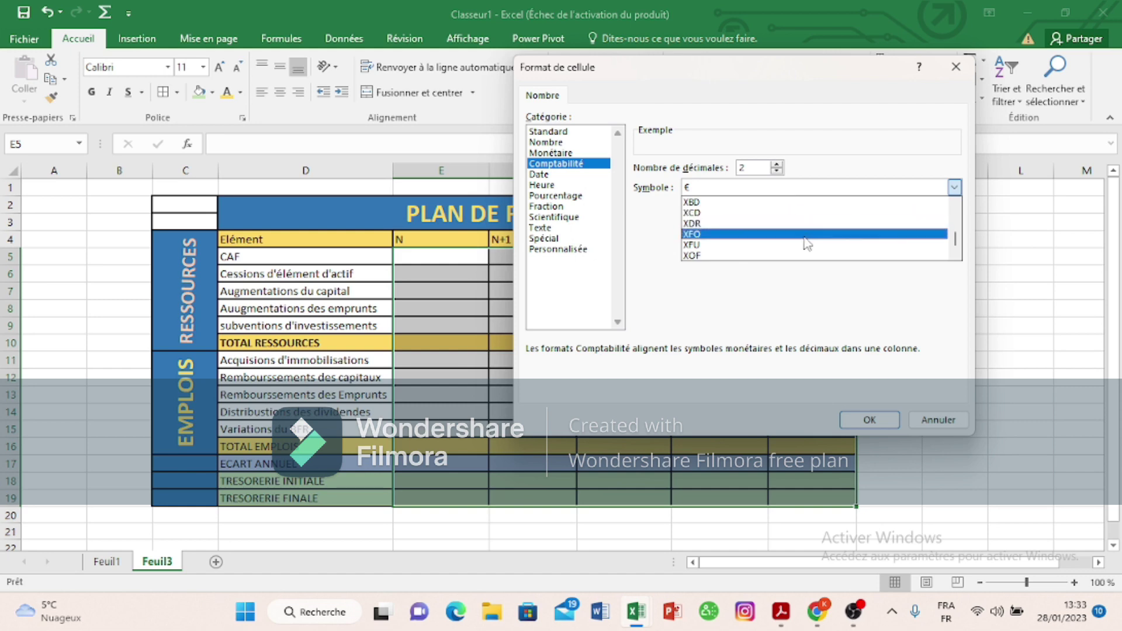
left_click(812, 258)
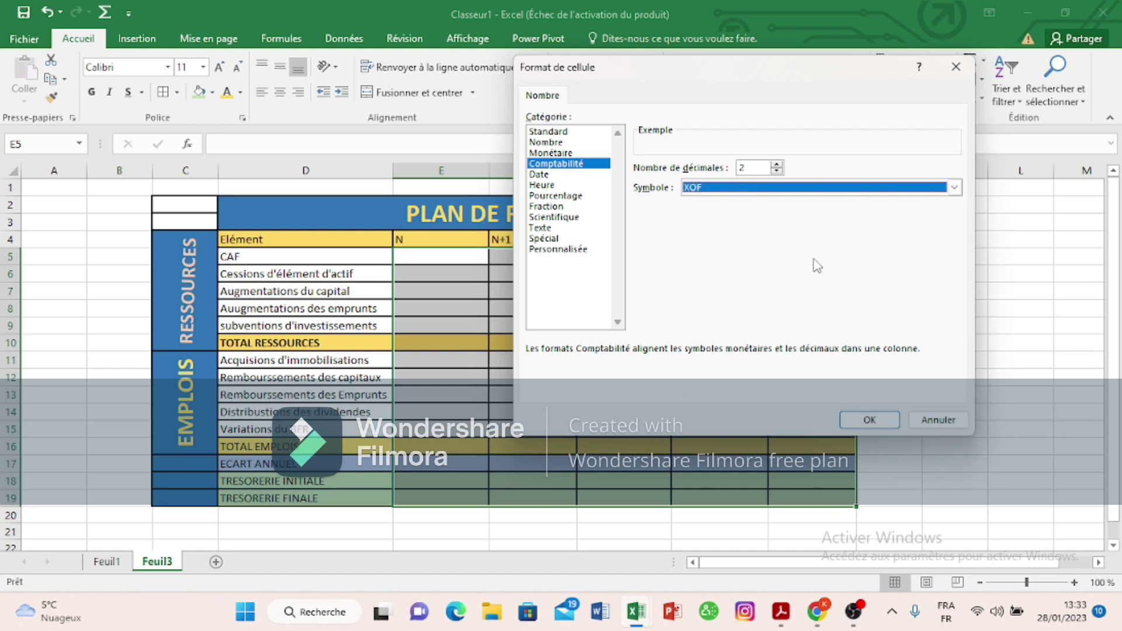
left_click(868, 420)
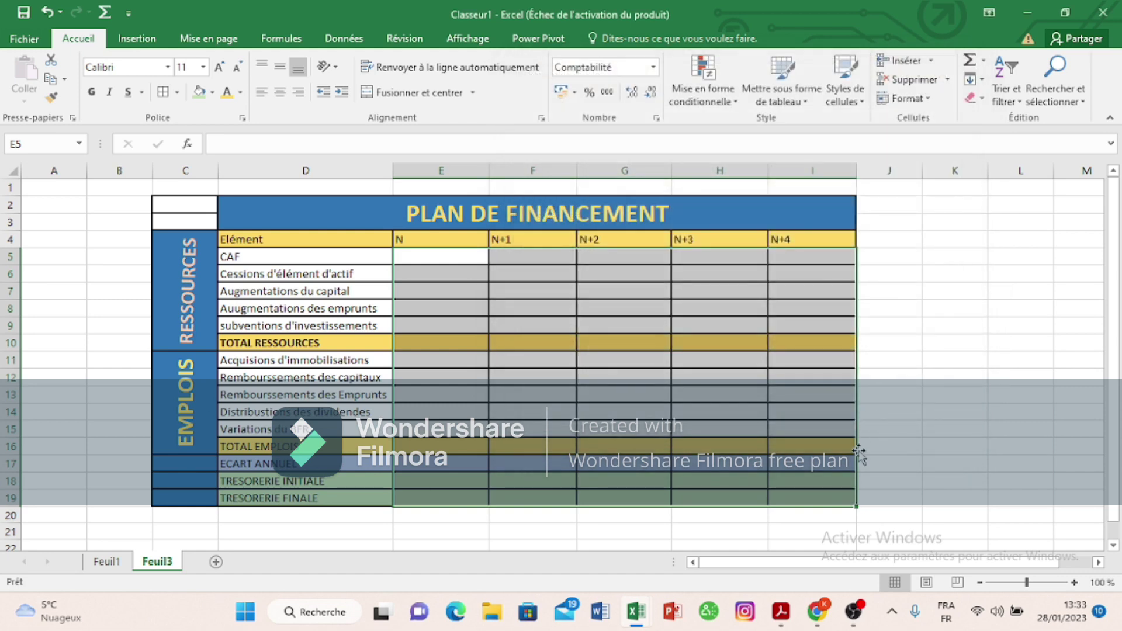
left_click(860, 451)
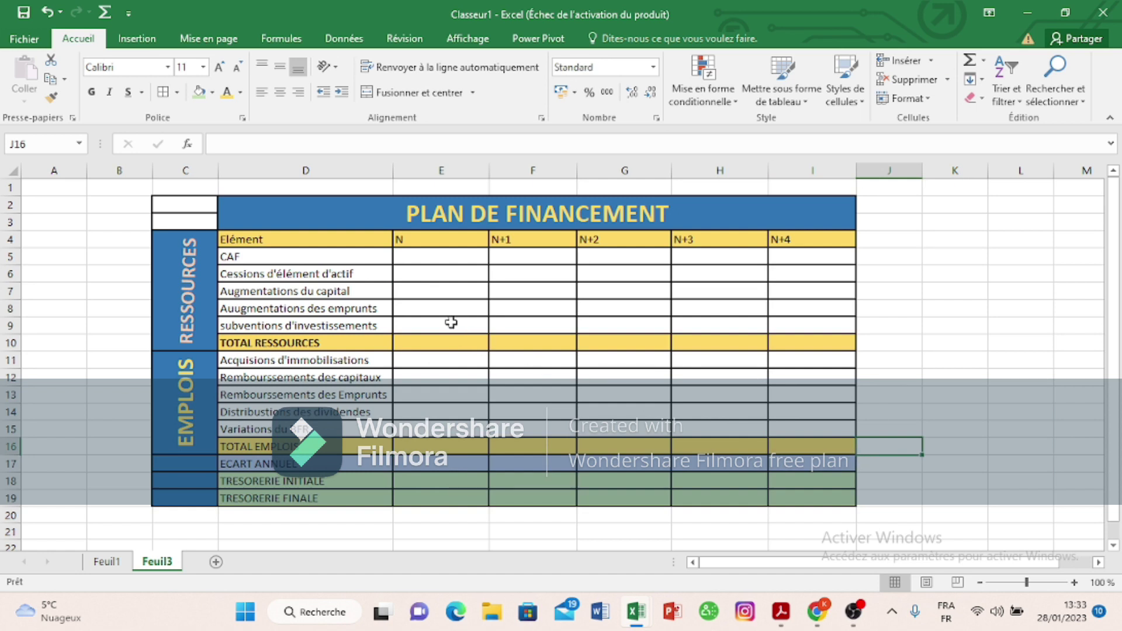
left_click(420, 264)
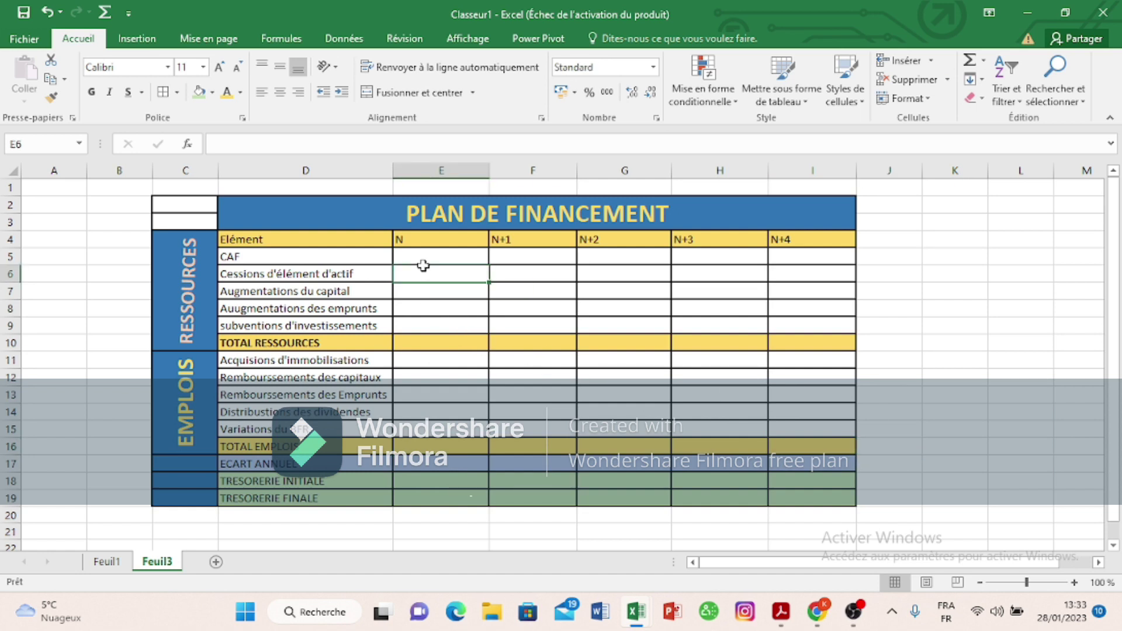
left_click(427, 337)
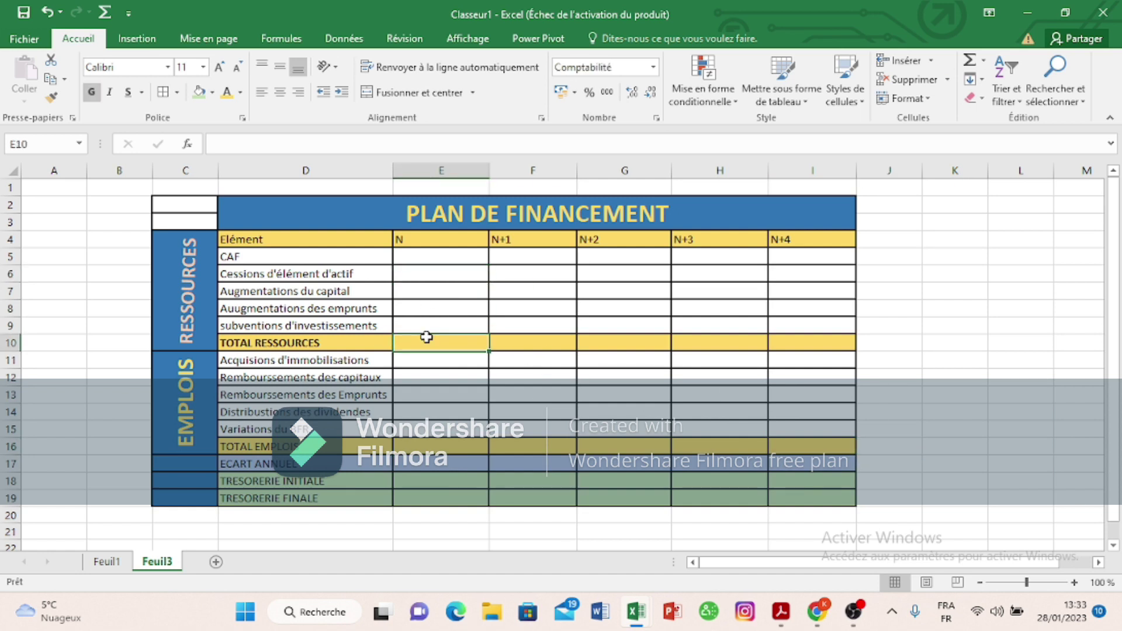
type("=")
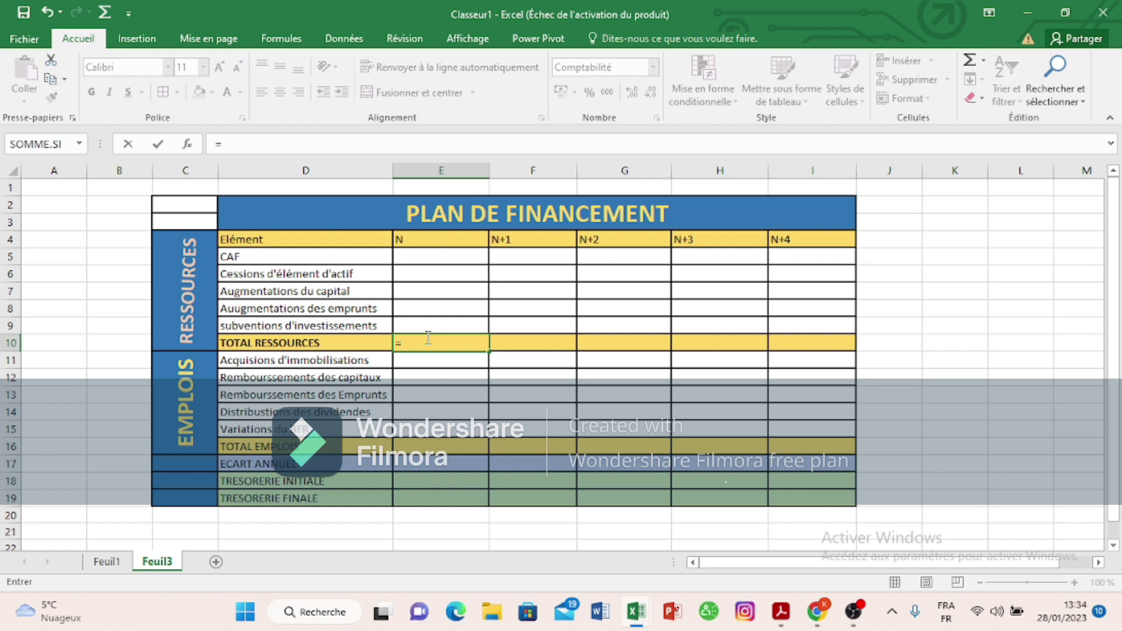
type("somme")
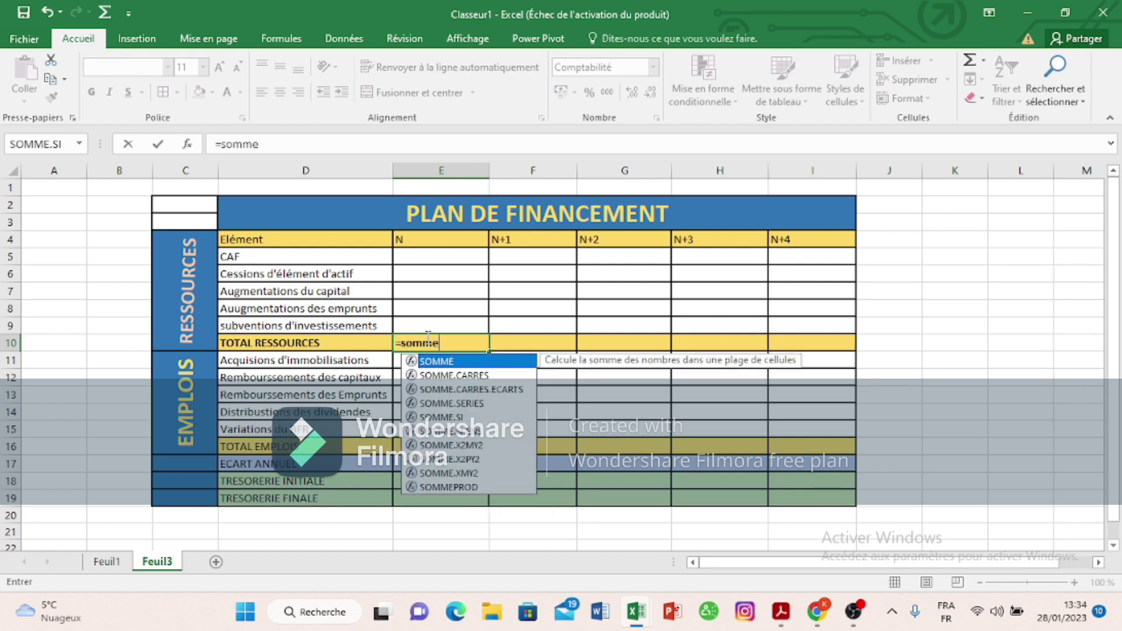
type("(")
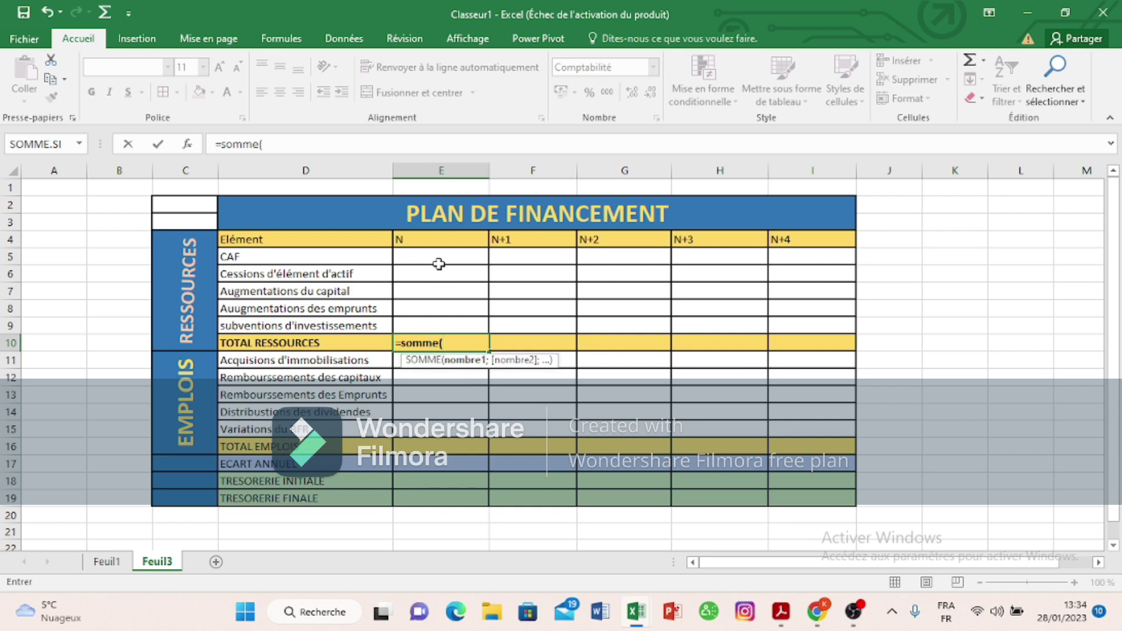
left_click_drag(438, 259, 447, 325)
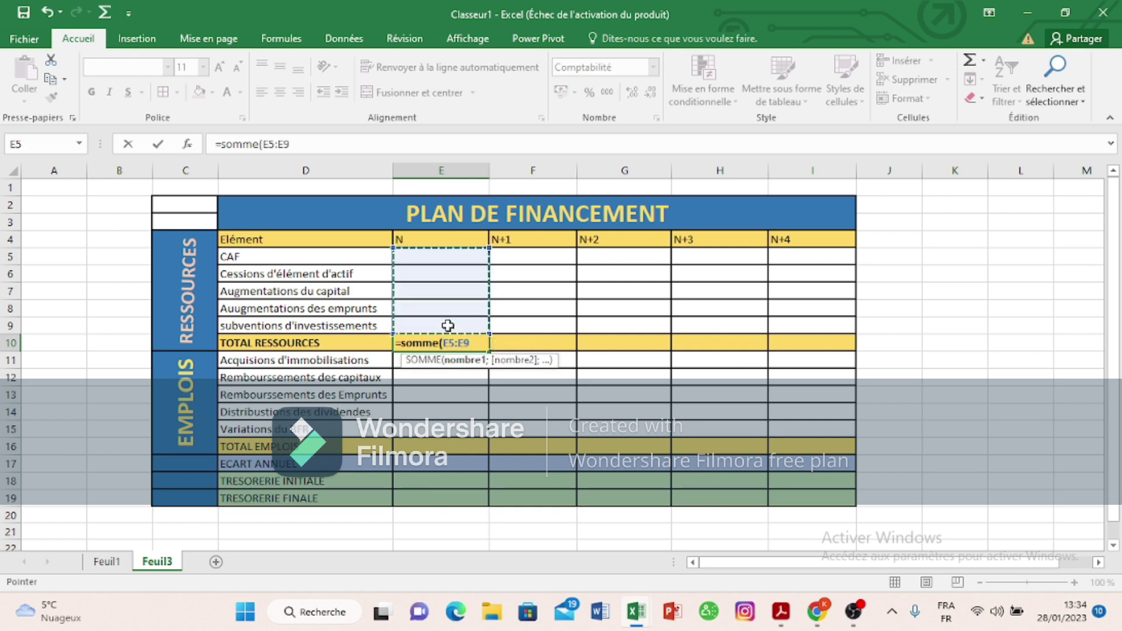
left_click(448, 326)
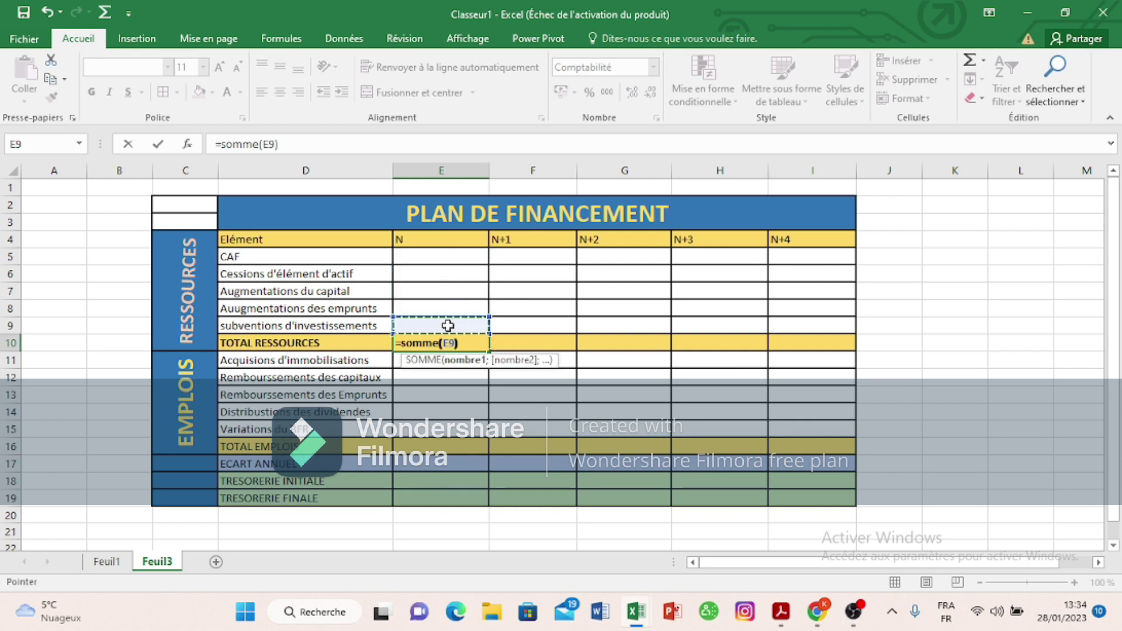
type(")")
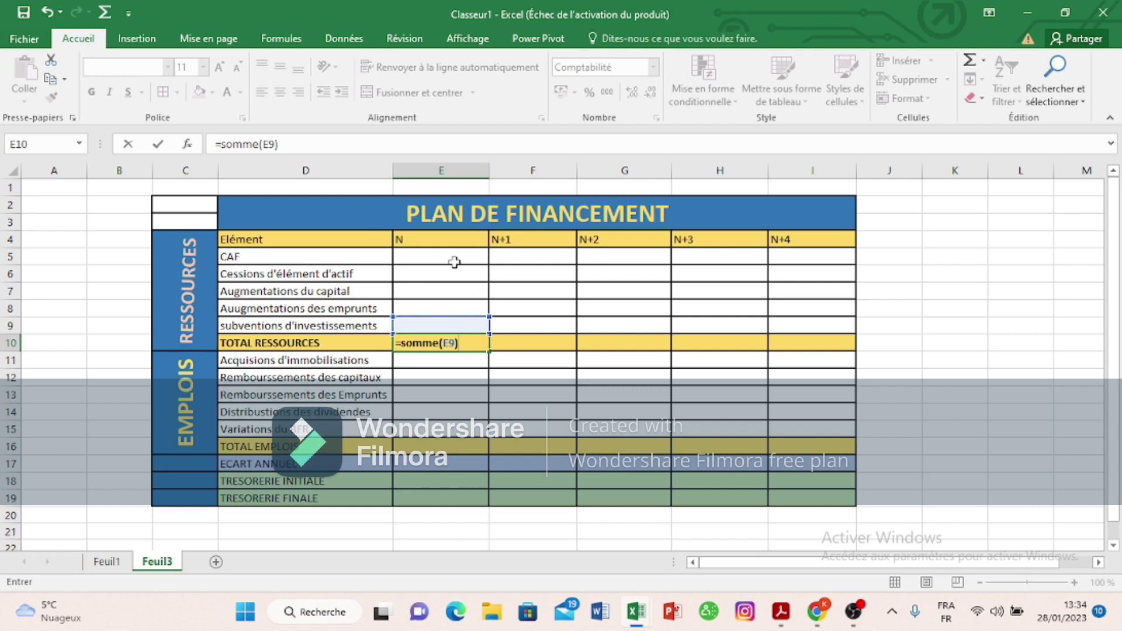
key("BackSpace")
key("BackSpace")
key("BackSpace")
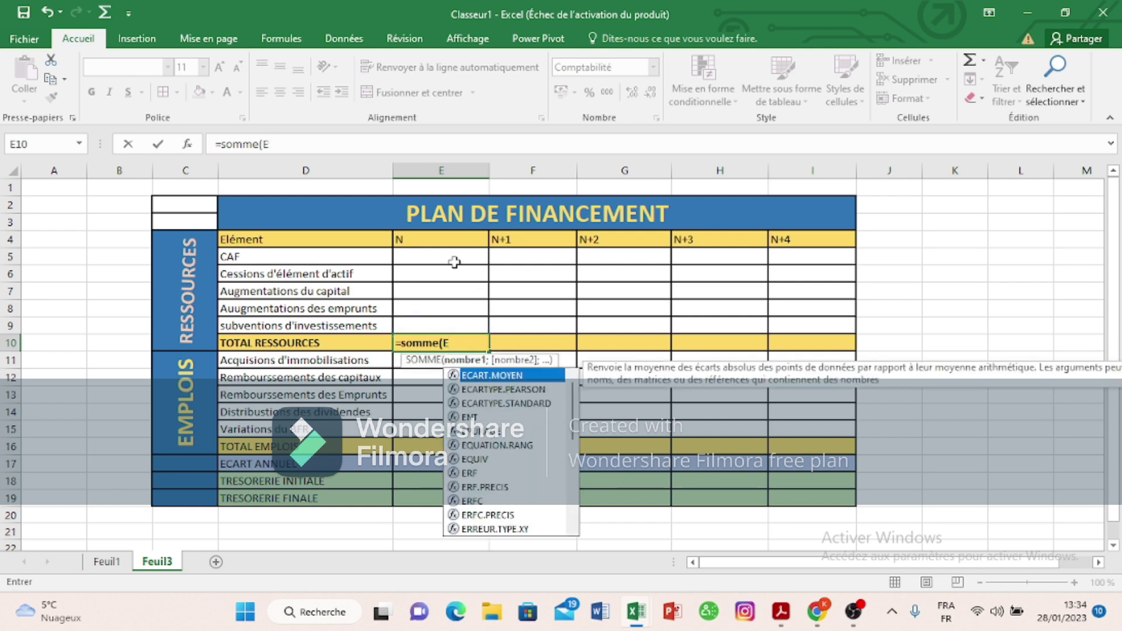
mouse_move(453, 246)
left_mouse_down()
mouse_move(455, 278)
mouse_move(456, 252)
left_mouse_up()
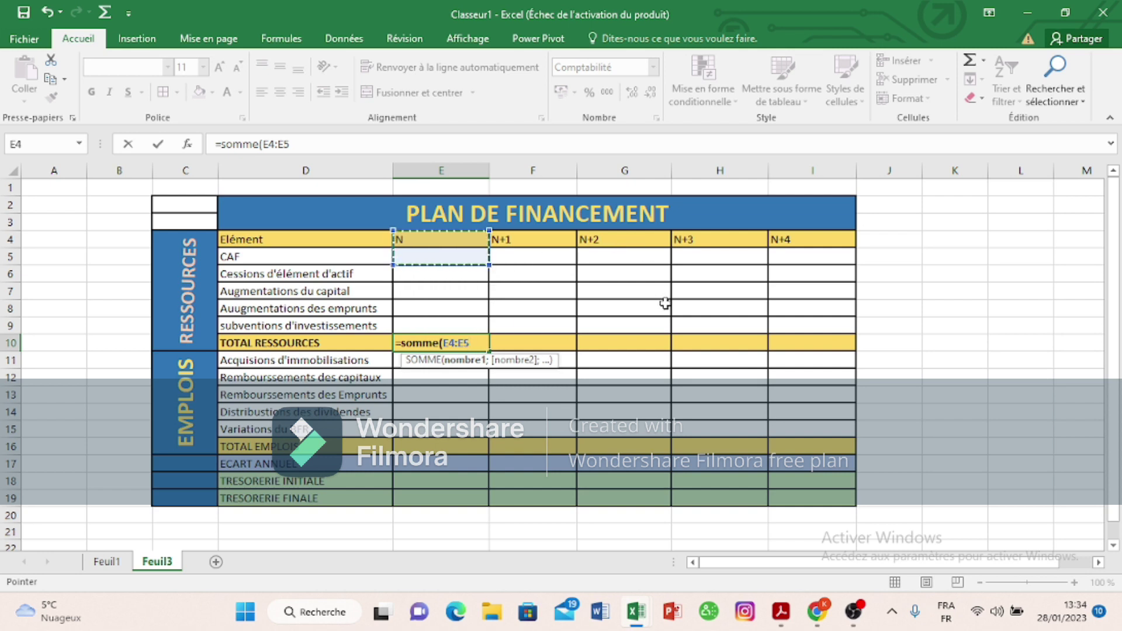
key("BackSpace")
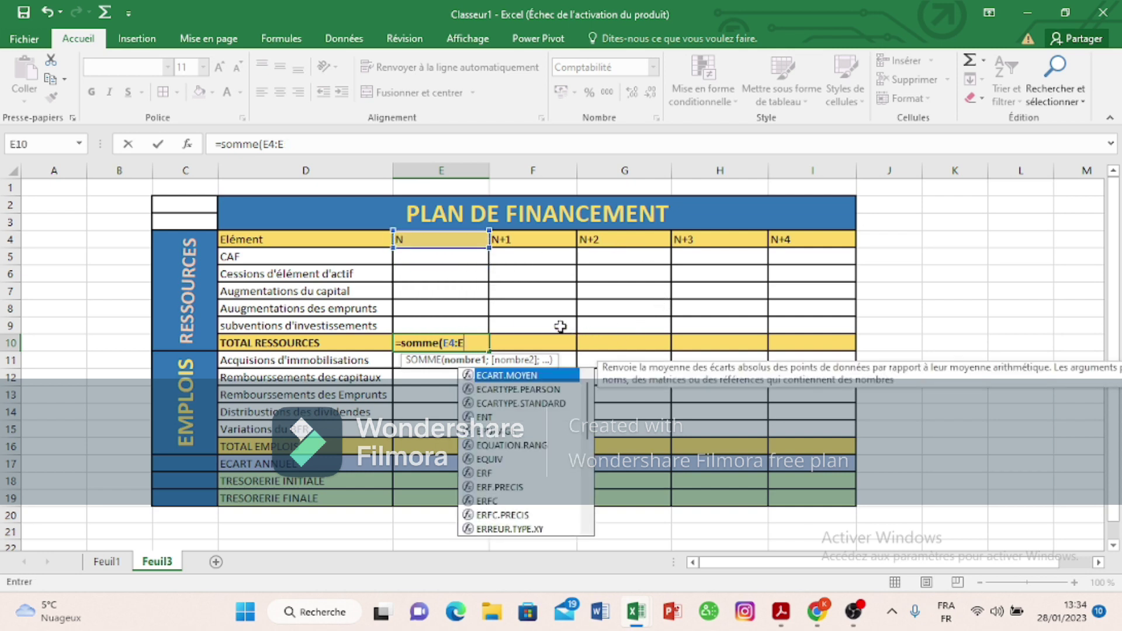
left_click_drag(462, 258, 470, 340)
left_click(471, 342)
key("BackSpace")
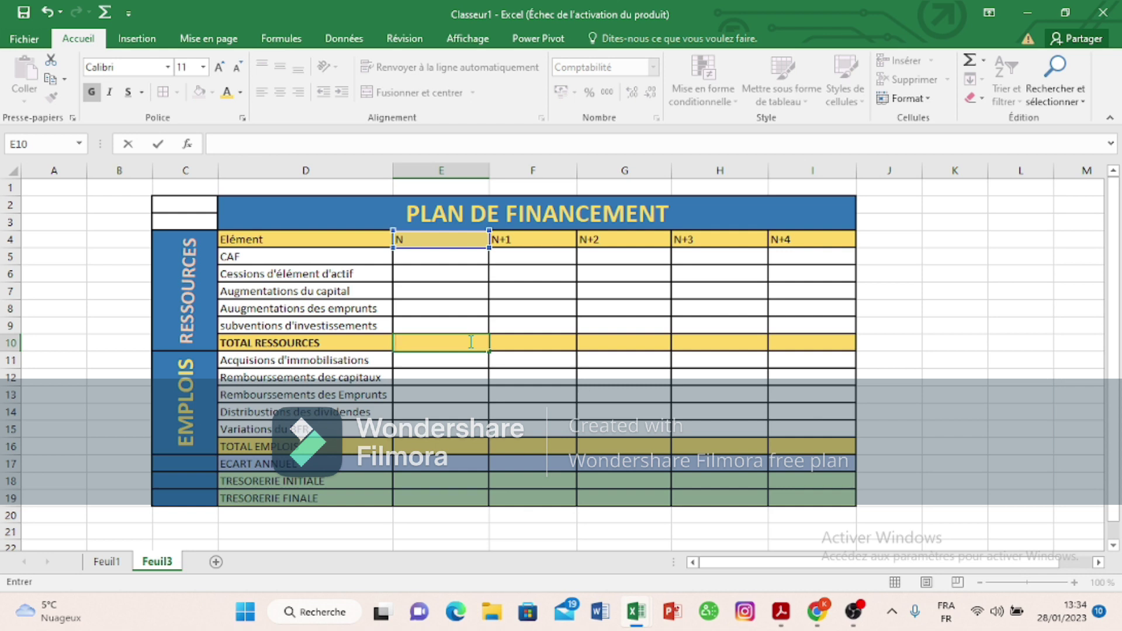
Step: Total the year N resources in the TOTAL RESSOURCES cell E10 with the formula =SOMME(E5:E9)
type("=somm")
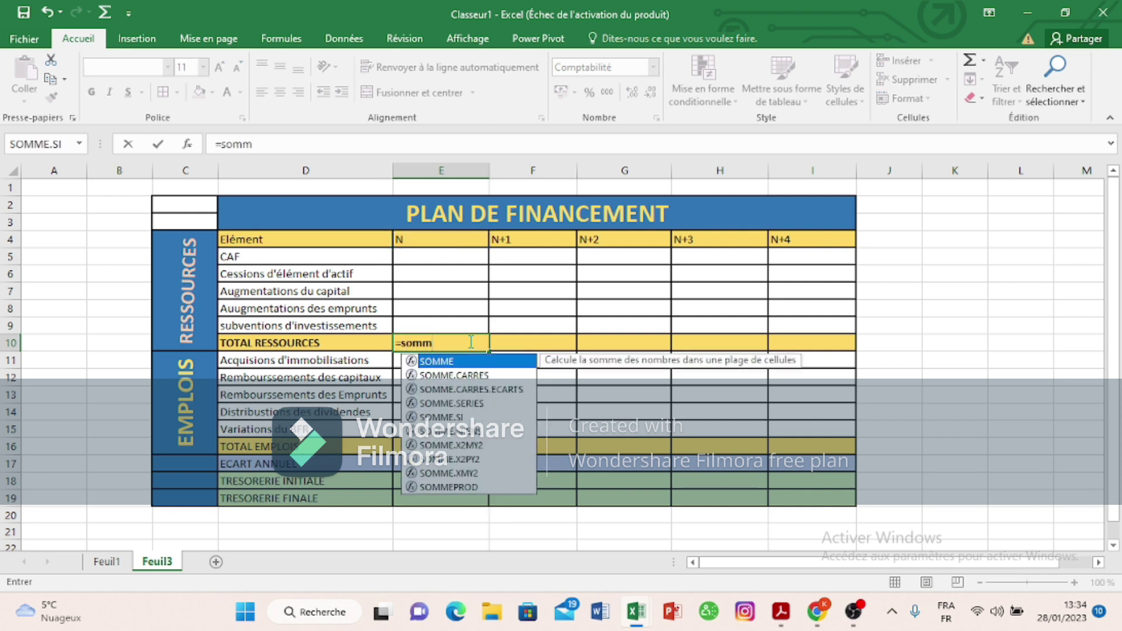
type("e(")
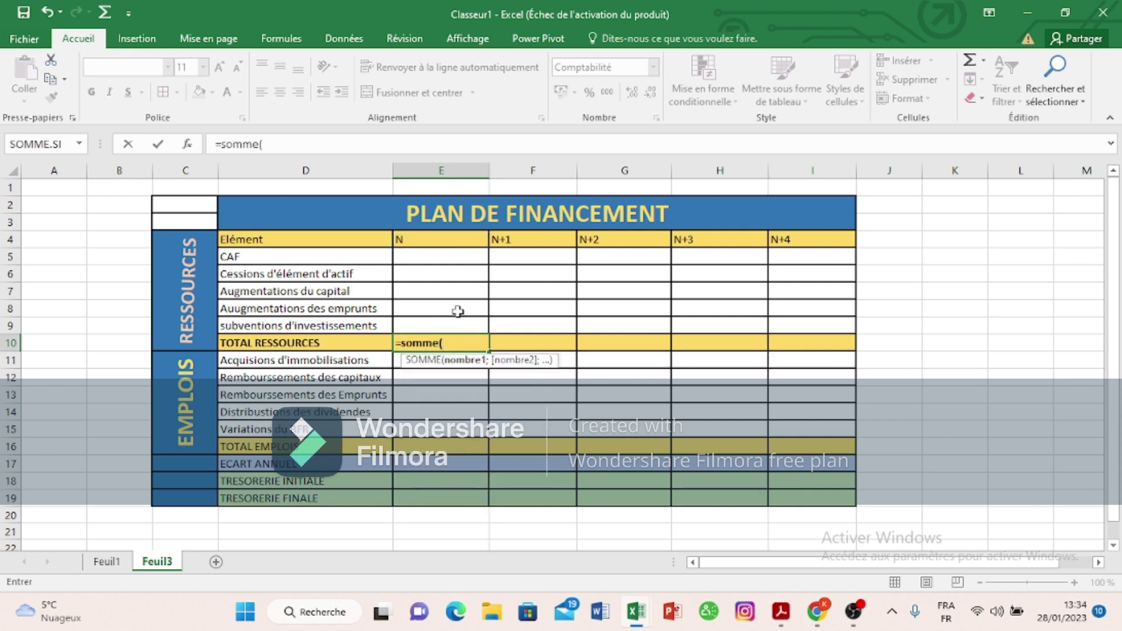
left_click_drag(442, 255, 454, 324)
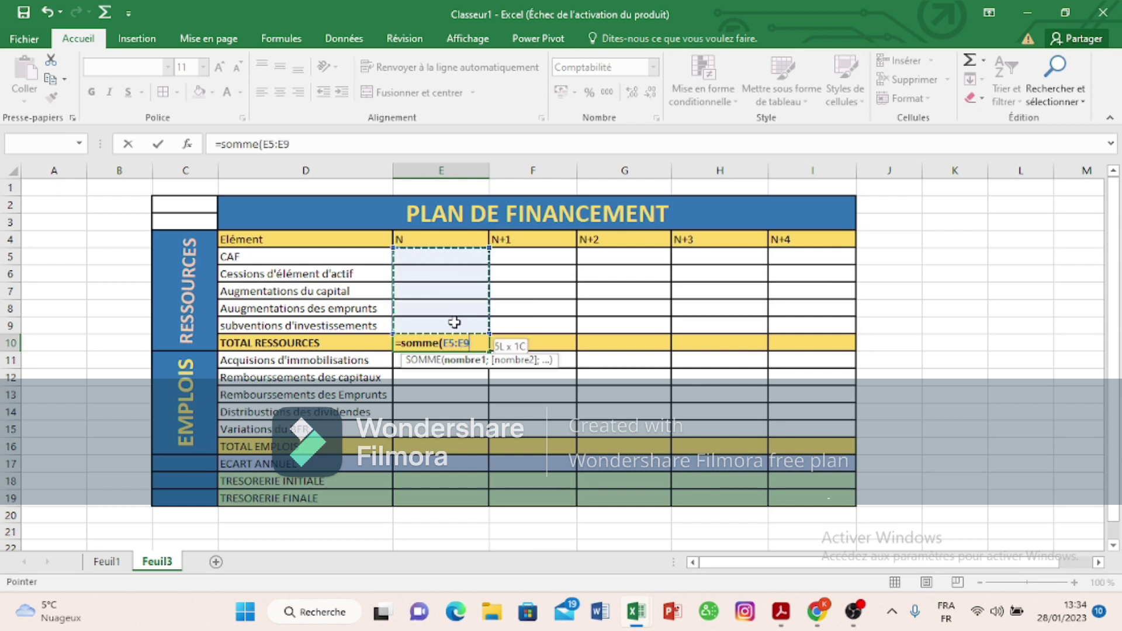
left_click(454, 323)
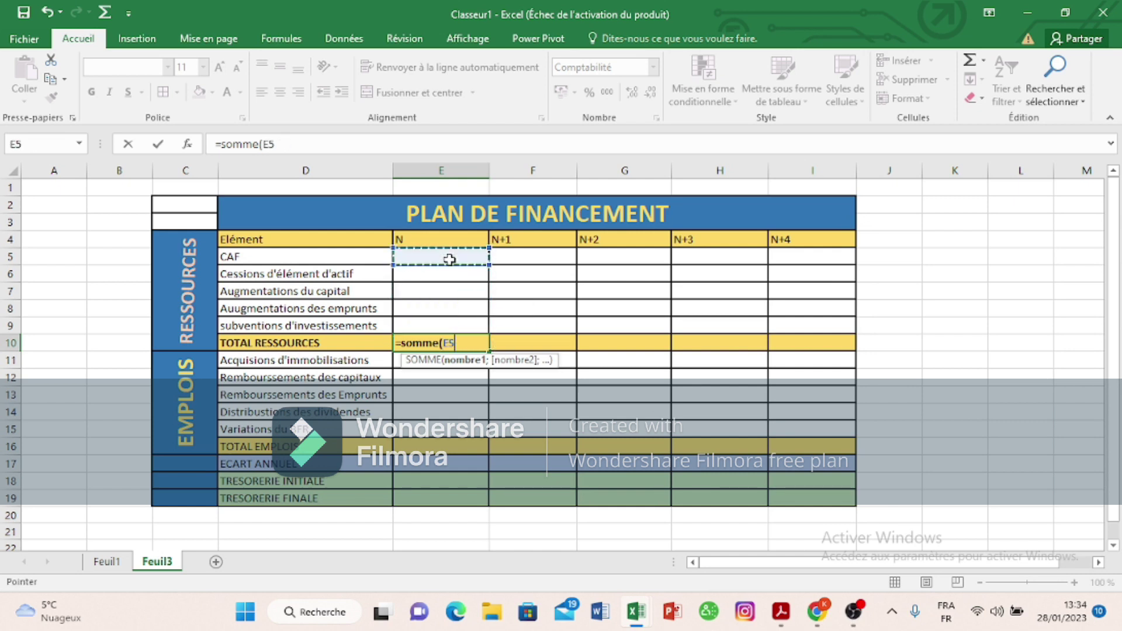
left_click(462, 326)
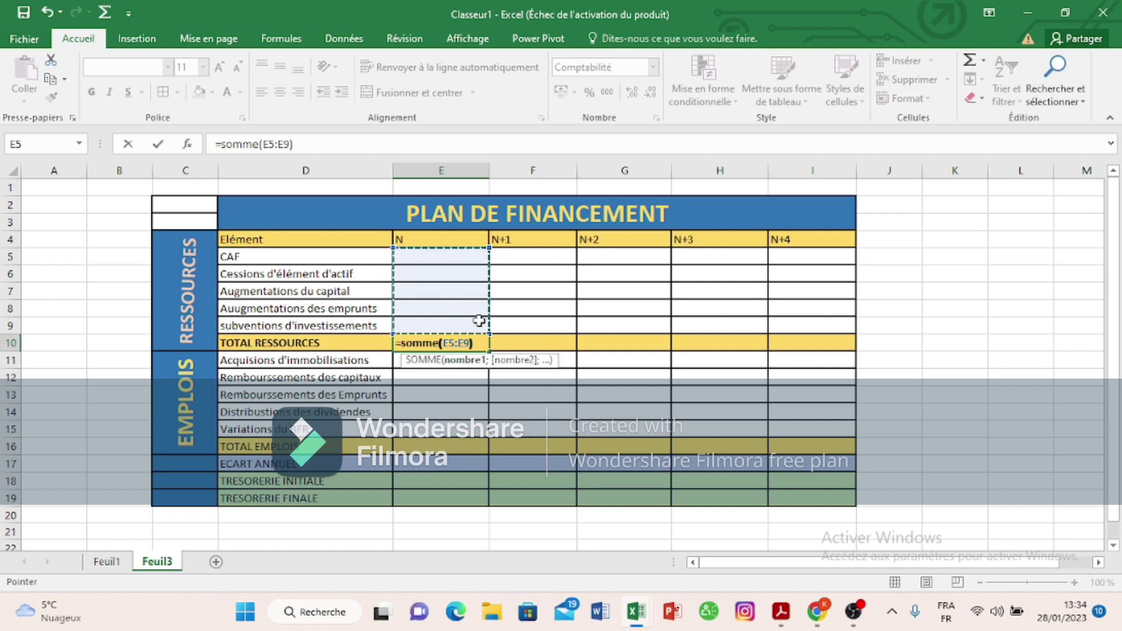
key("Return")
Step: Total the year N uses in the TOTAL EMPLOIS cell E16 with the formula =SOMME(E11:E15)
left_click(446, 449)
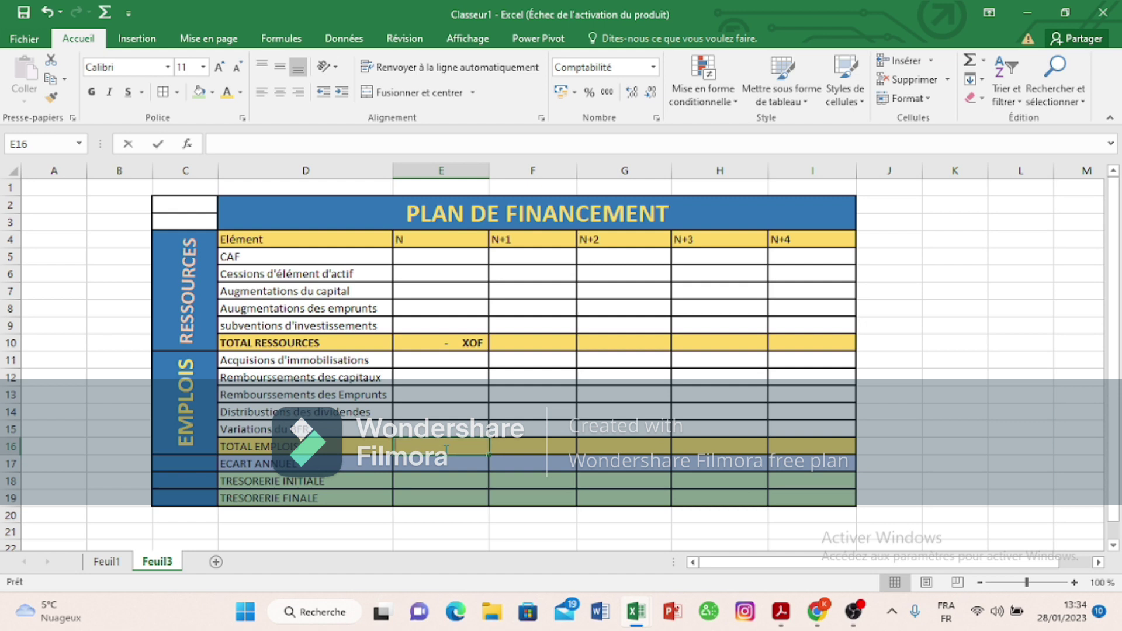
type("=somm")
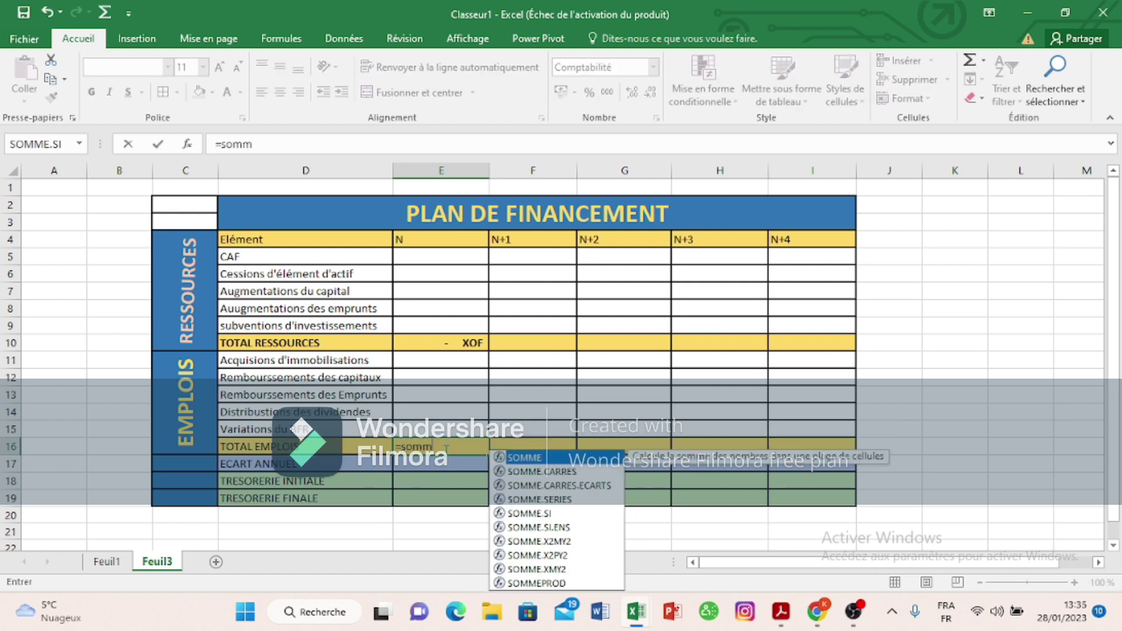
type("e(")
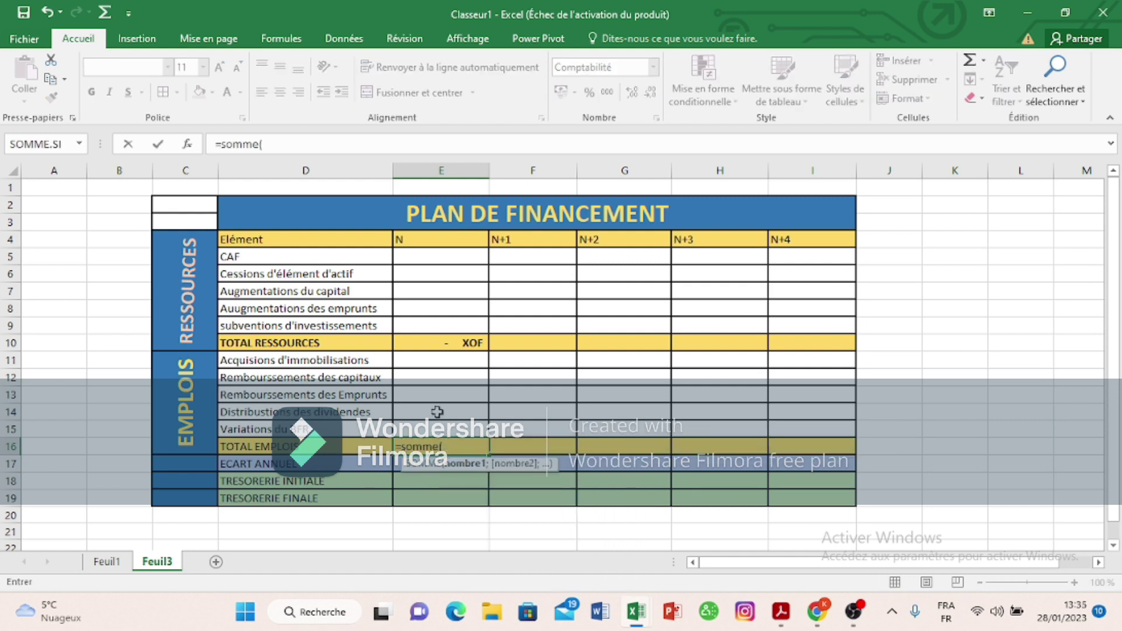
left_click_drag(451, 358, 455, 426)
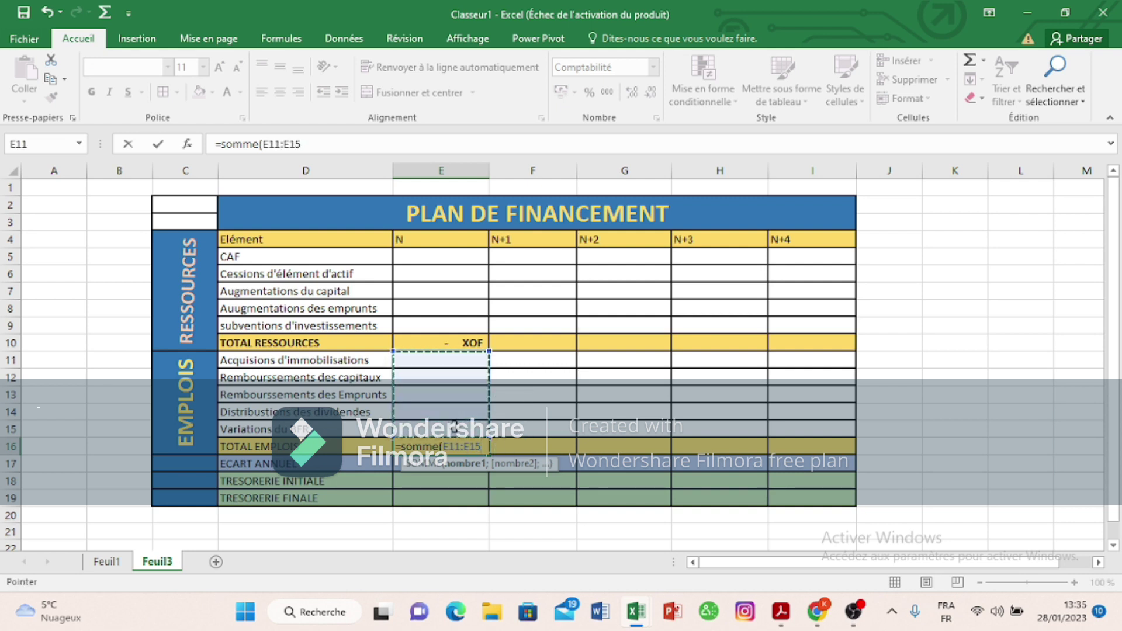
key("Return")
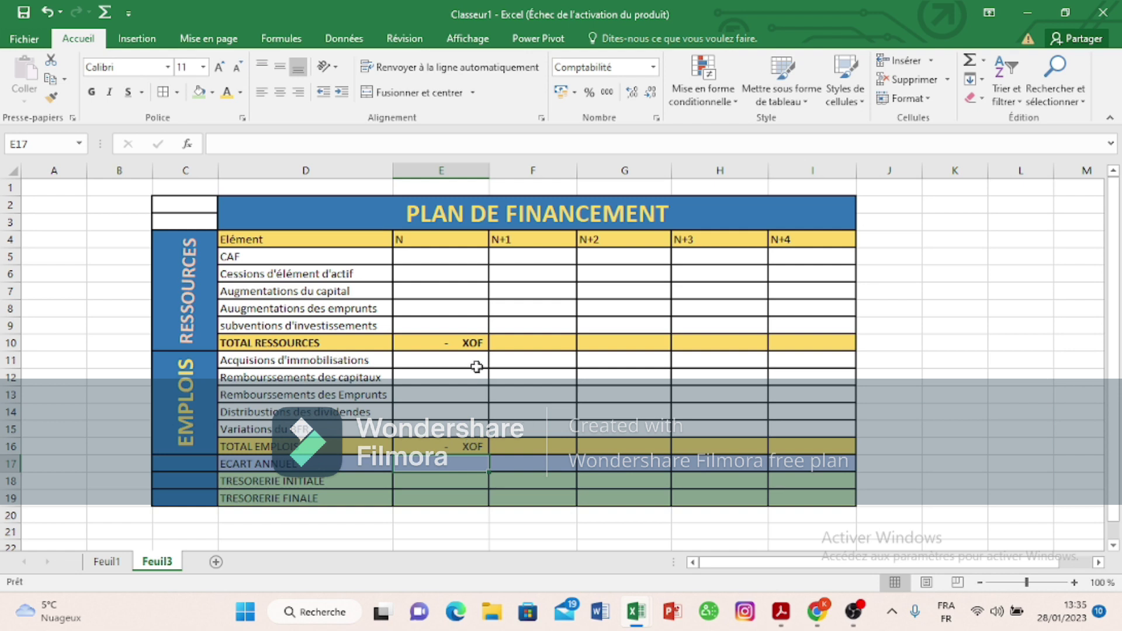
Step: Copy the TOTAL RESSOURCES and TOTAL EMPLOIS formulas from year N across to years N+1 through N+4, up to column I
left_click(474, 343)
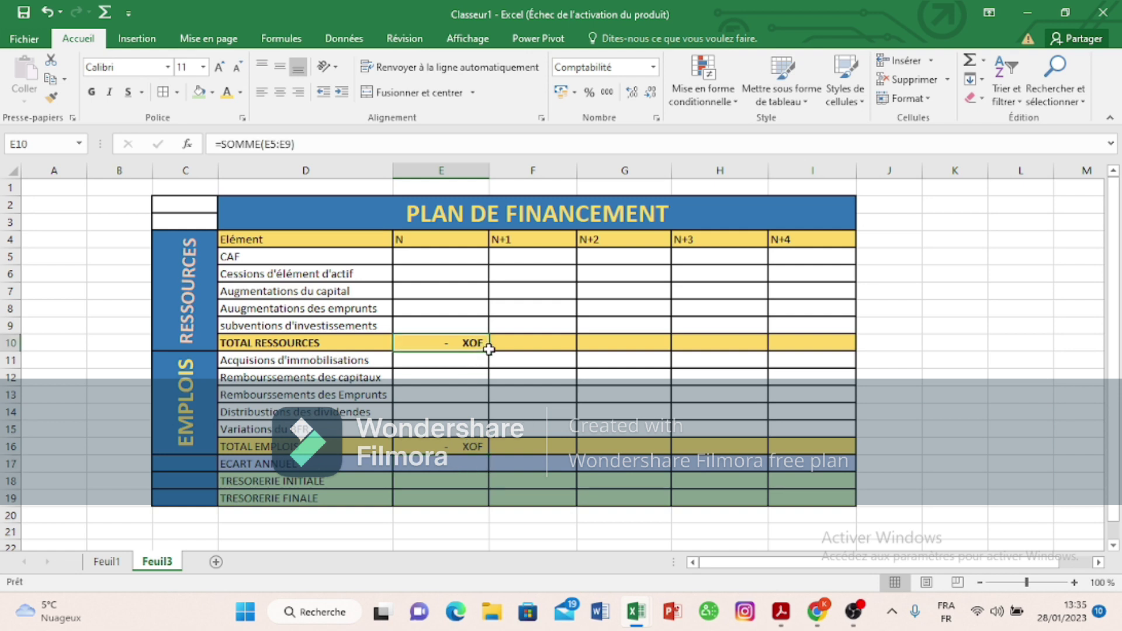
left_click_drag(489, 350, 825, 340)
left_click(489, 350)
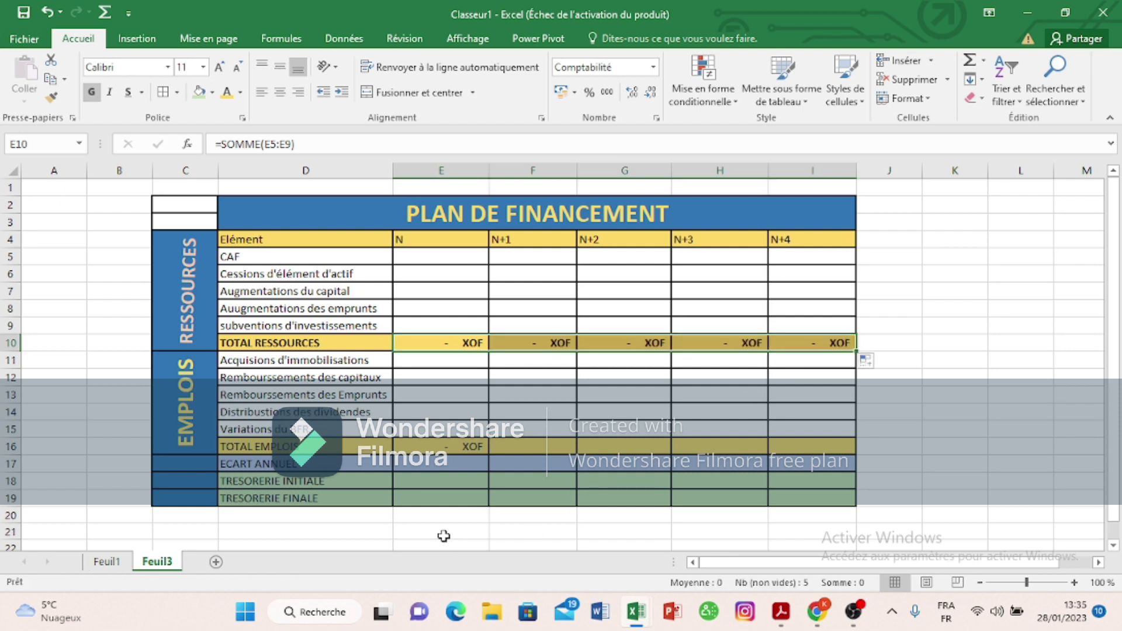
left_click(469, 452)
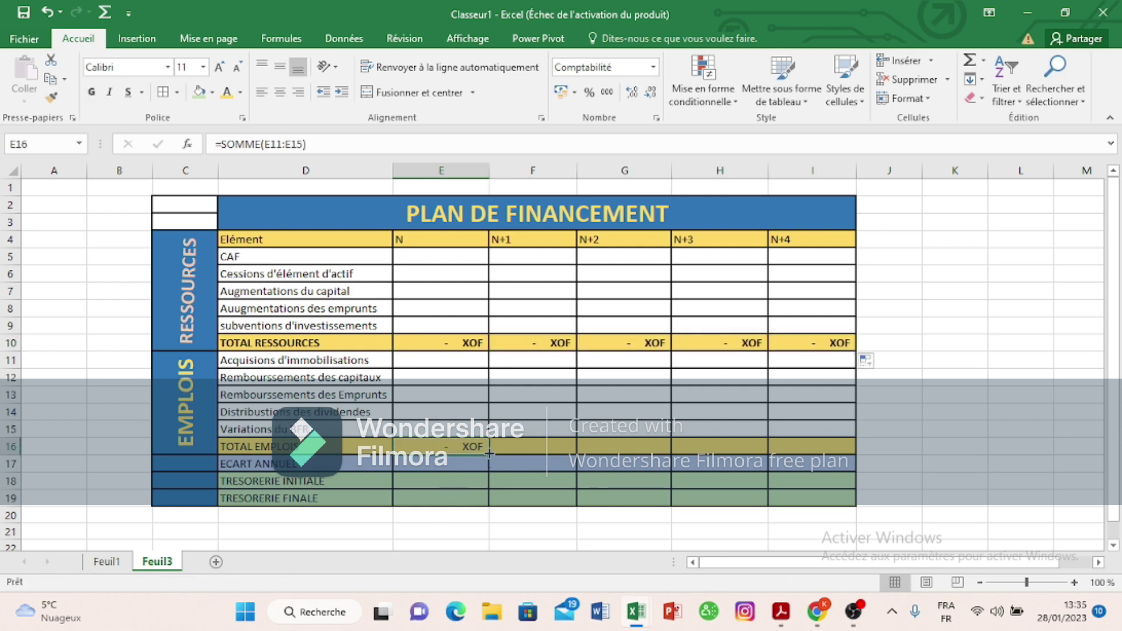
left_click_drag(489, 454, 852, 450)
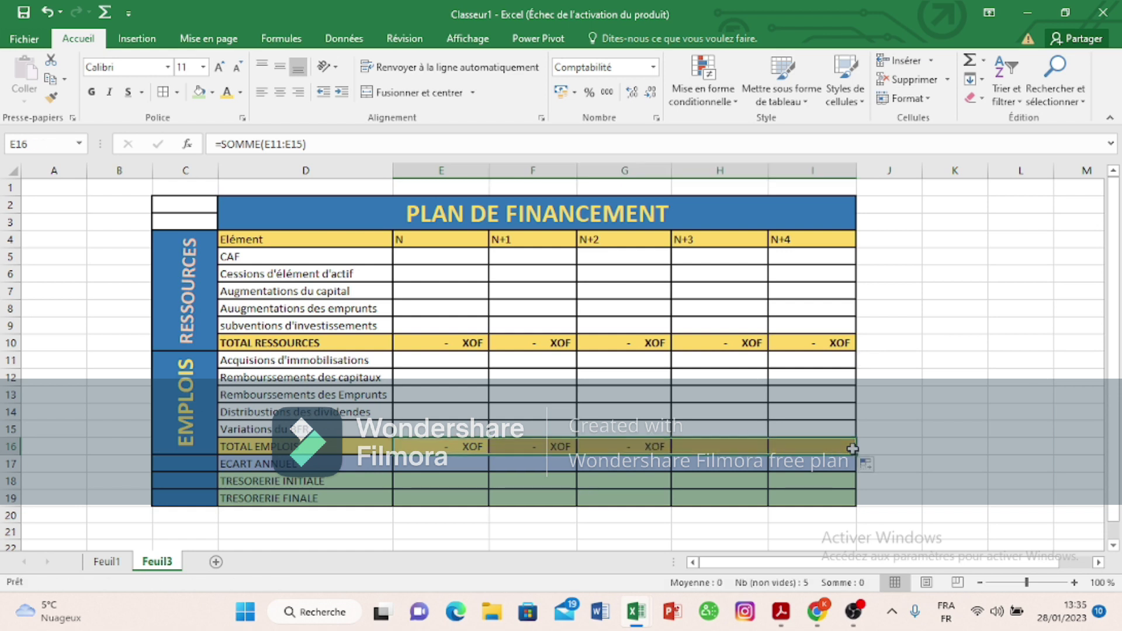
Step: Calculate the year N ECART ANNUEL in E17 with =E10-E16 and copy the formula across to column I
left_click(424, 467)
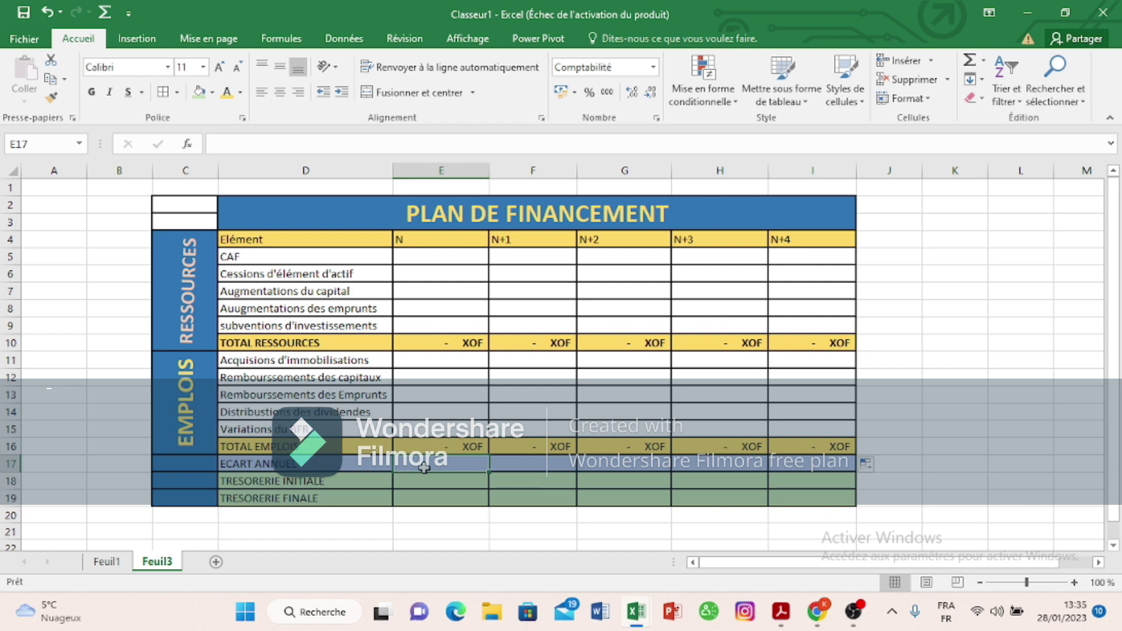
type("=")
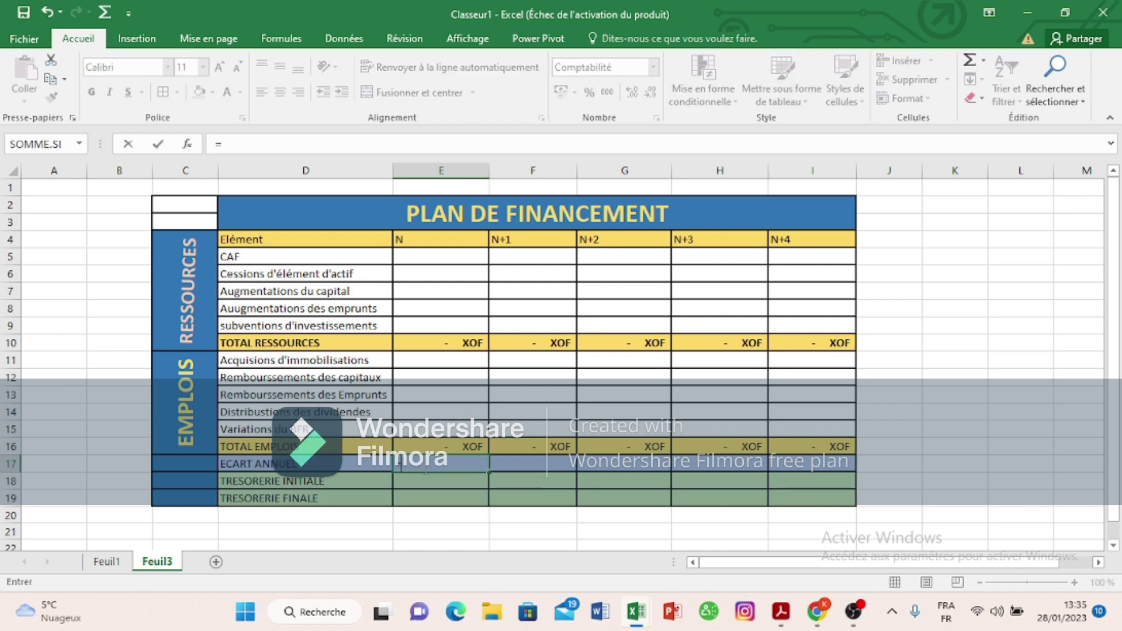
left_click(451, 343)
type("-")
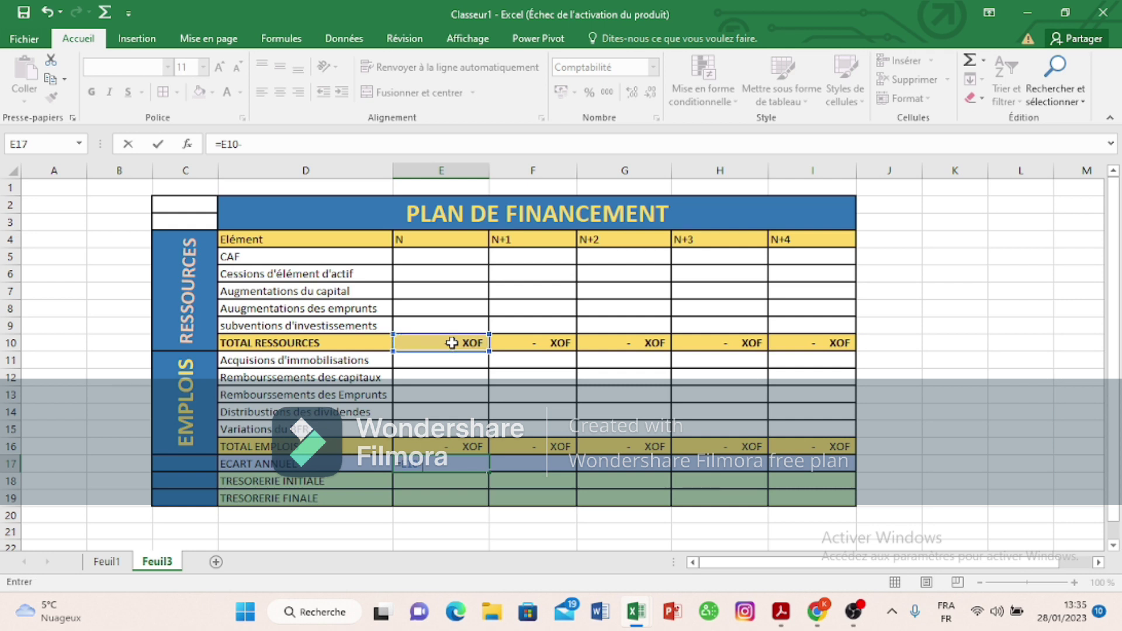
left_click(464, 446)
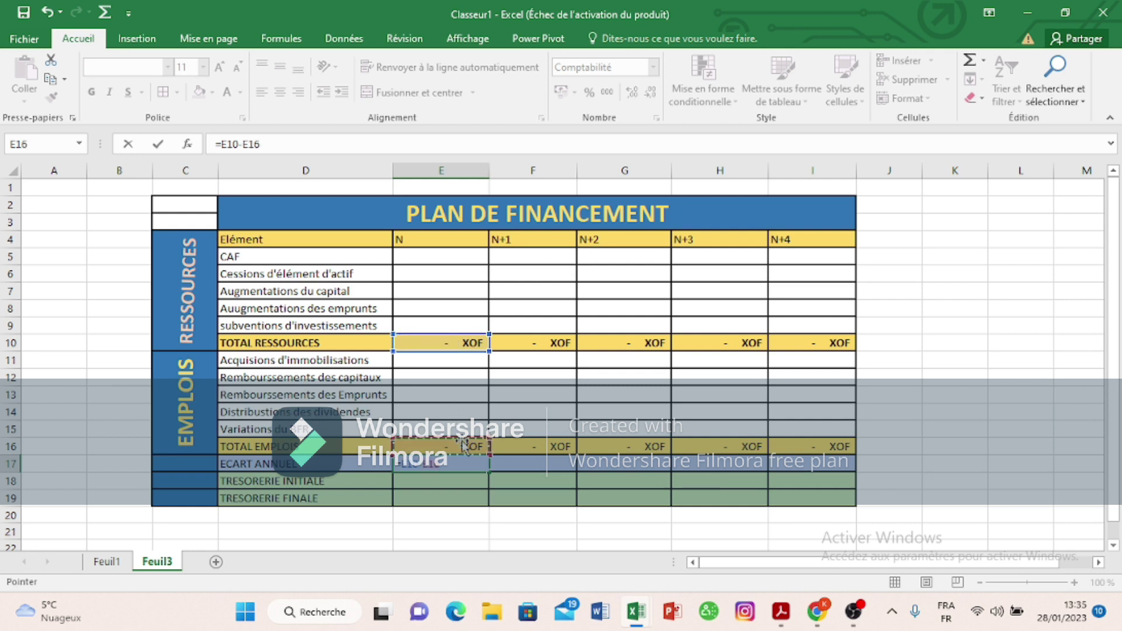
key("Return")
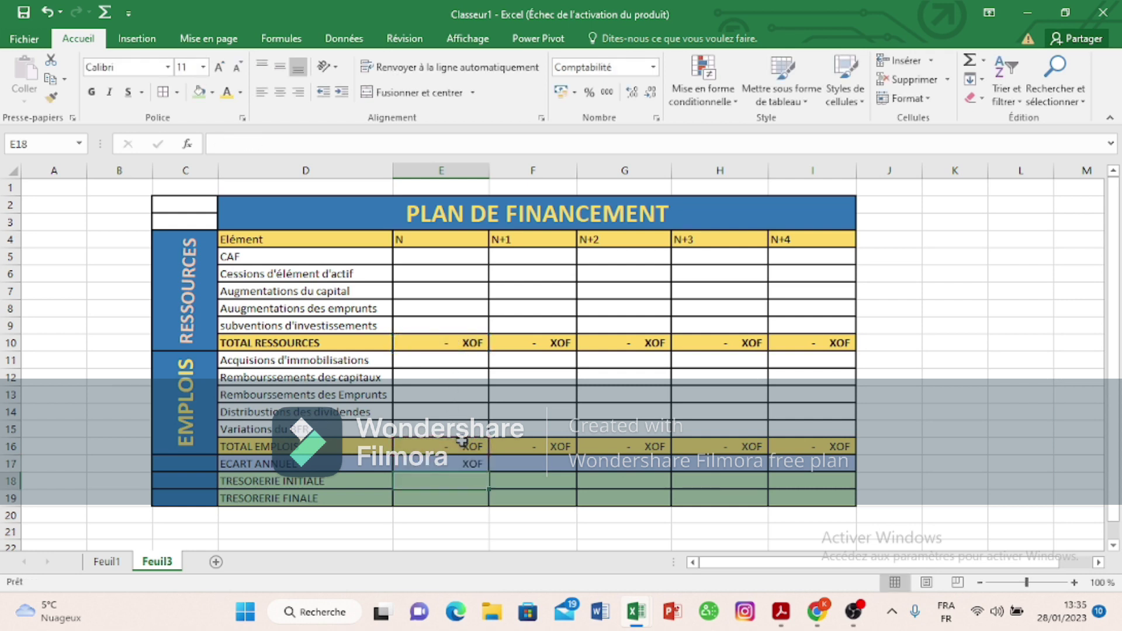
left_click(476, 464)
left_click_drag(489, 472, 824, 469)
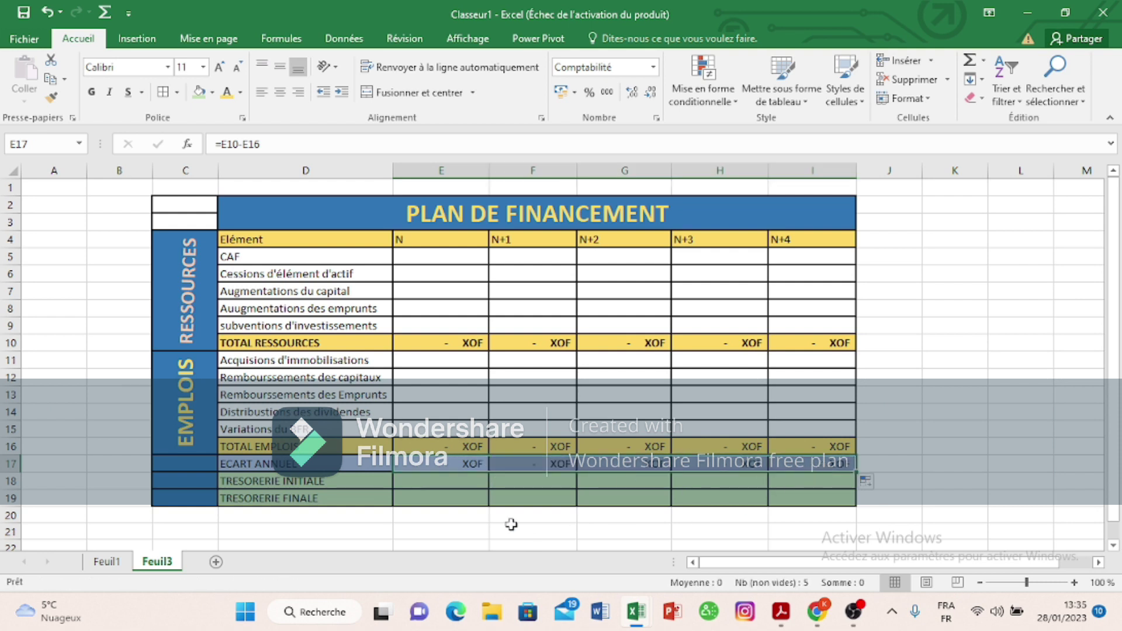
Step: Set the year N TRESORERIE FINALE in E19 equal to the annual gap with the formula =E17
left_click(439, 486)
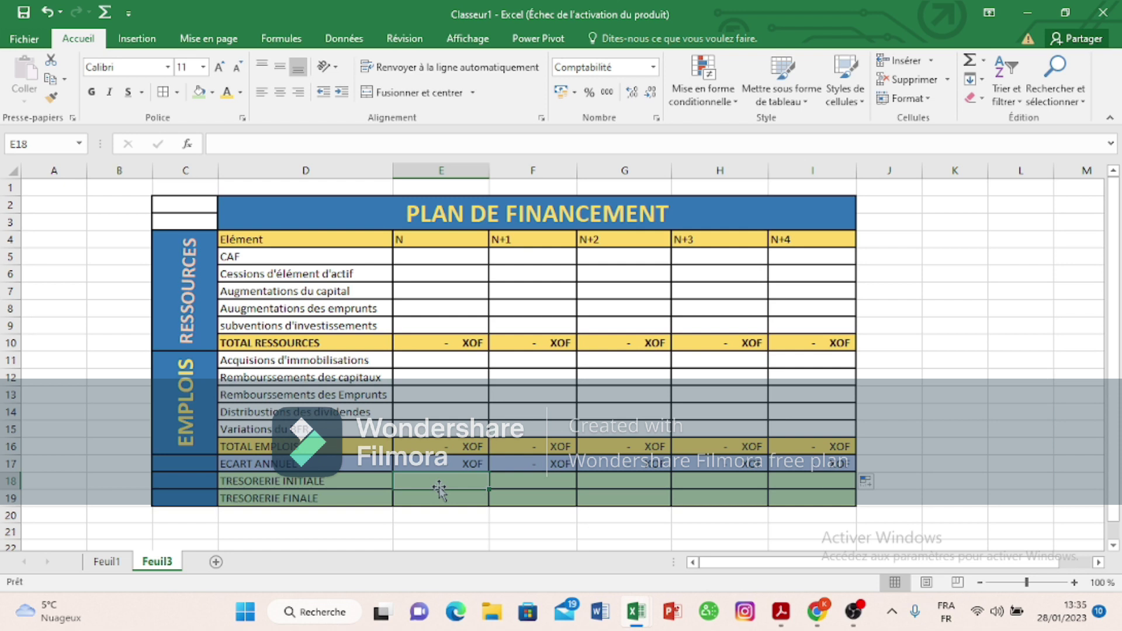
left_click(441, 501)
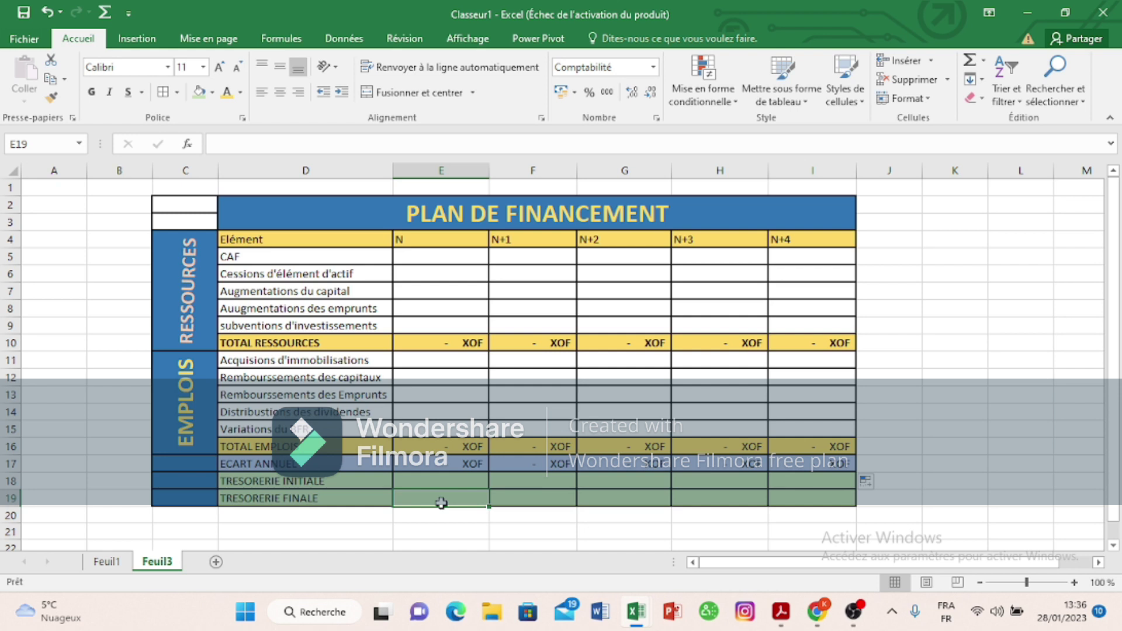
type("=")
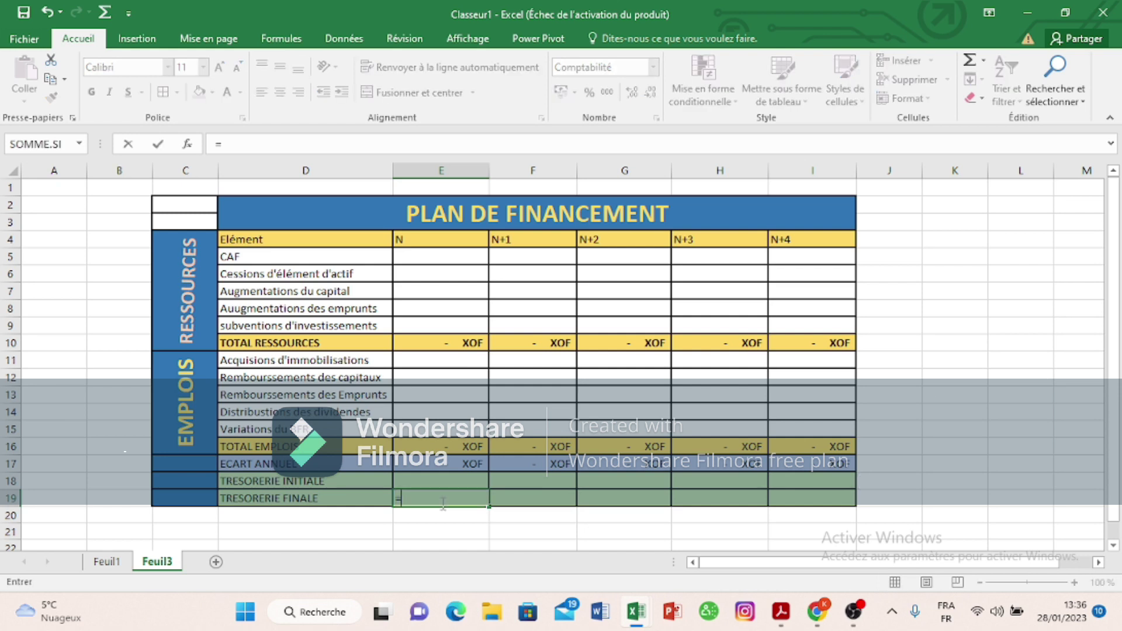
left_click(455, 468)
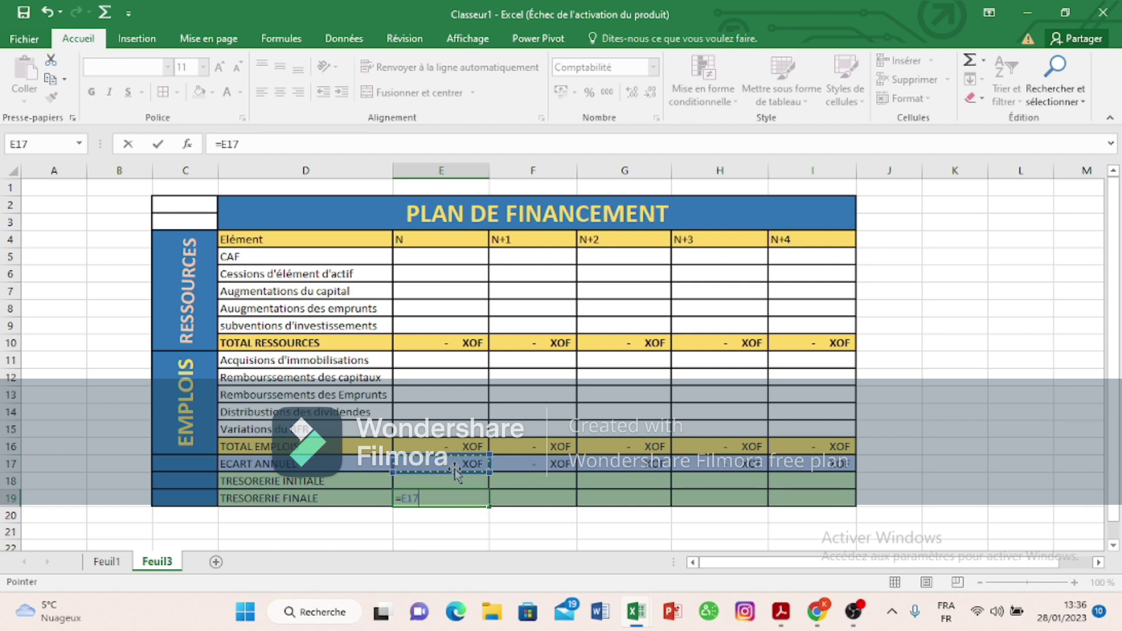
key("Return")
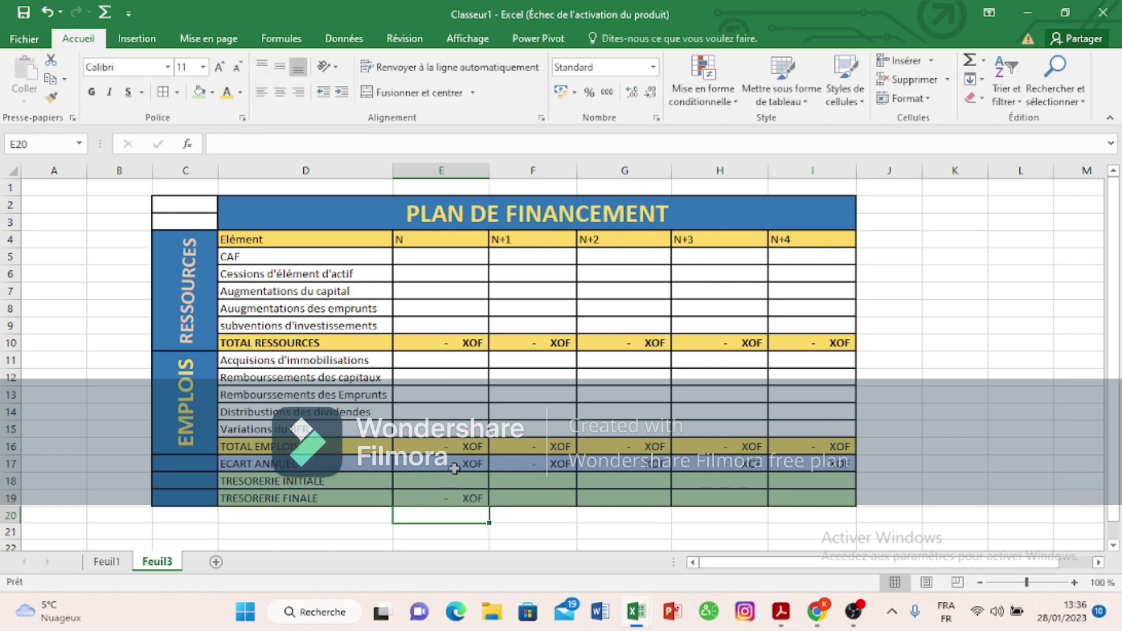
Step: Link the N+1 TRESORERIE INITIALE in F18 to year N's final treasury with the formula =E19
left_click(525, 485)
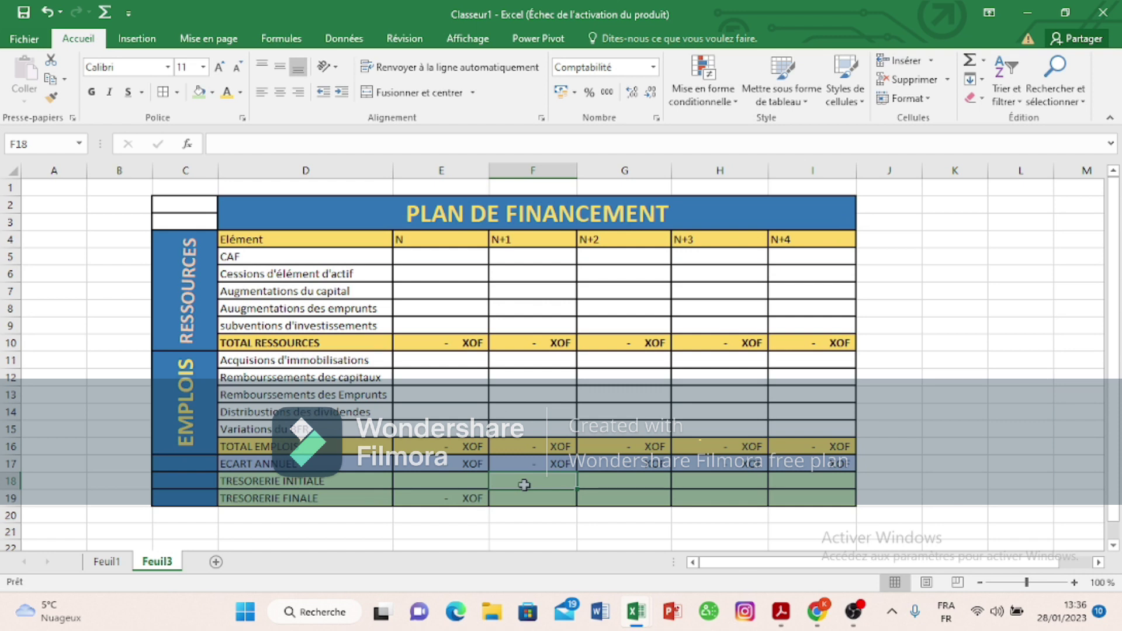
type("=")
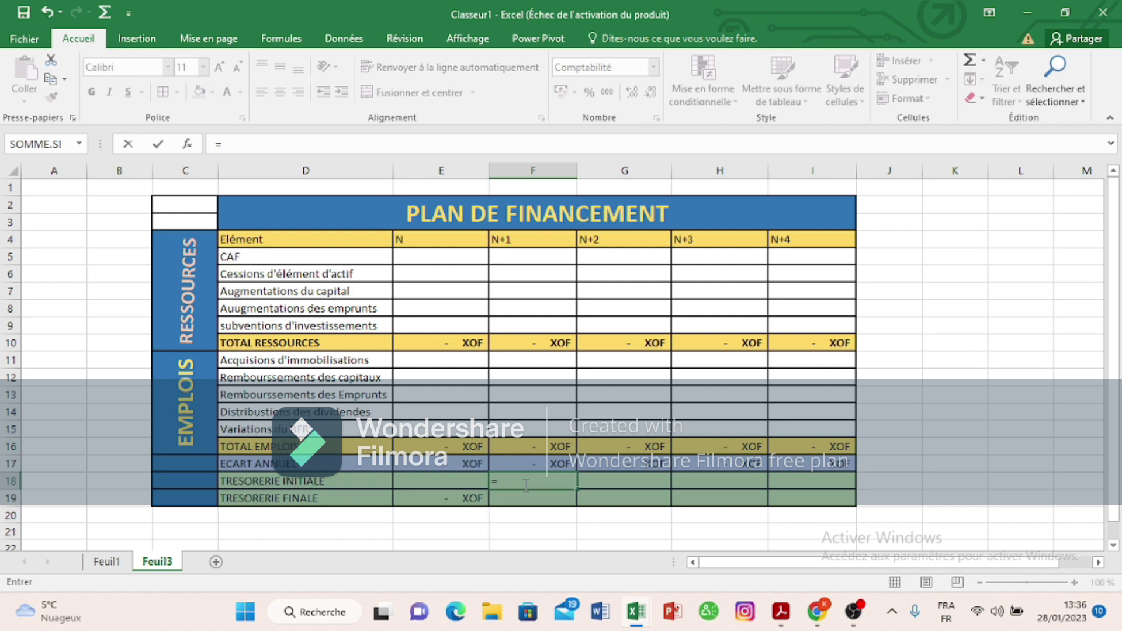
left_click(443, 503)
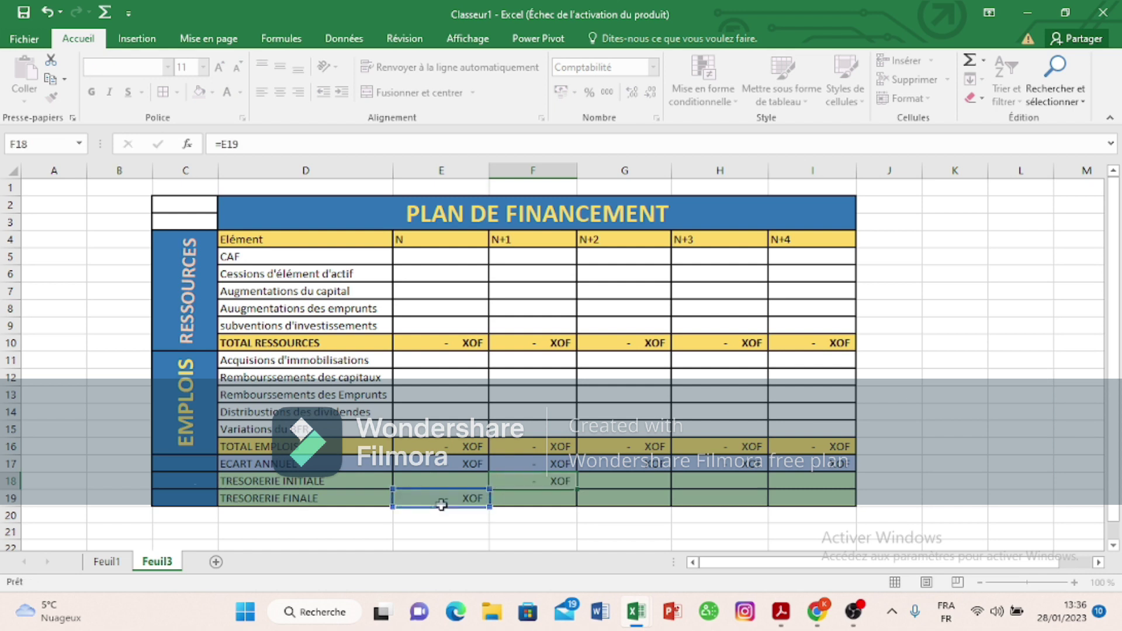
key("Return")
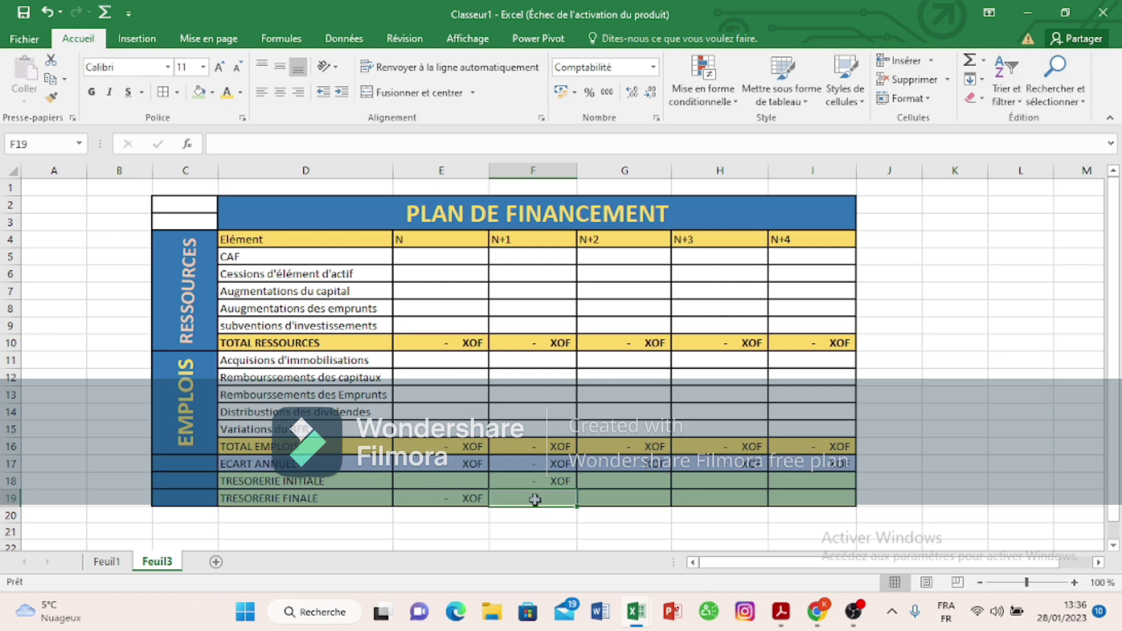
Step: Calculate the N+1 TRESORERIE FINALE in F19 with =F17-F18 and copy the formula across to column I
type("=")
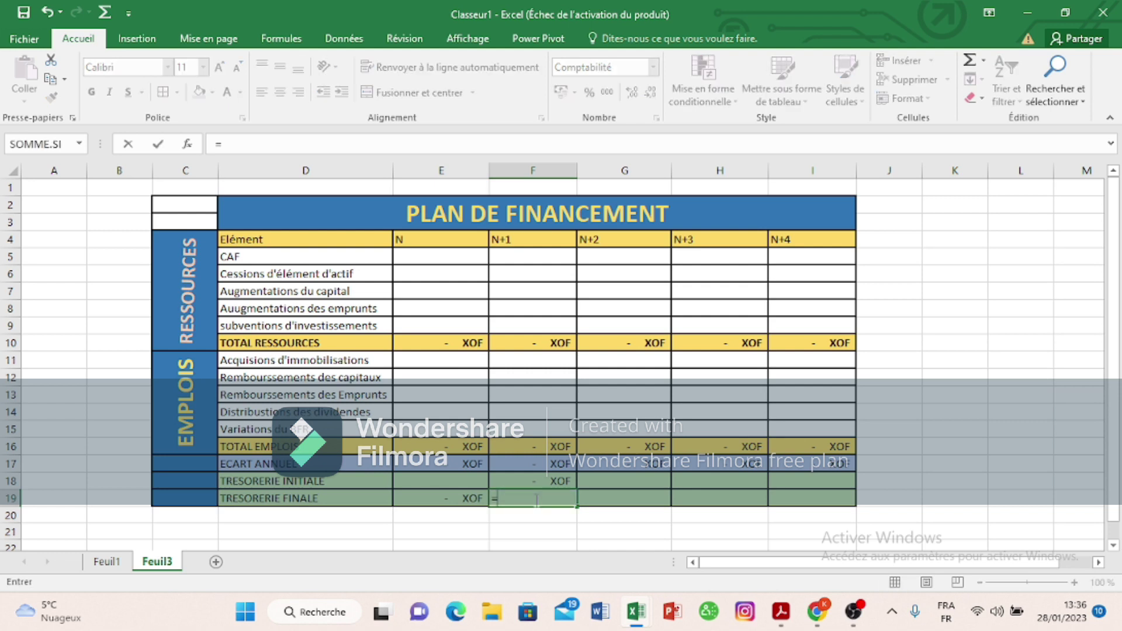
left_click(556, 462)
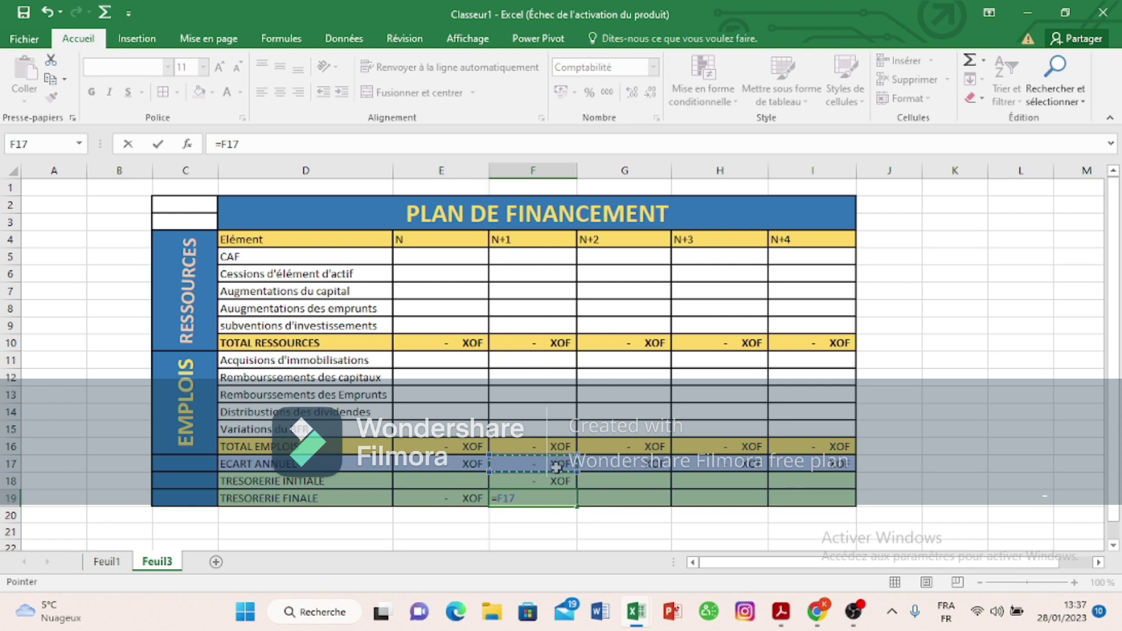
type("-")
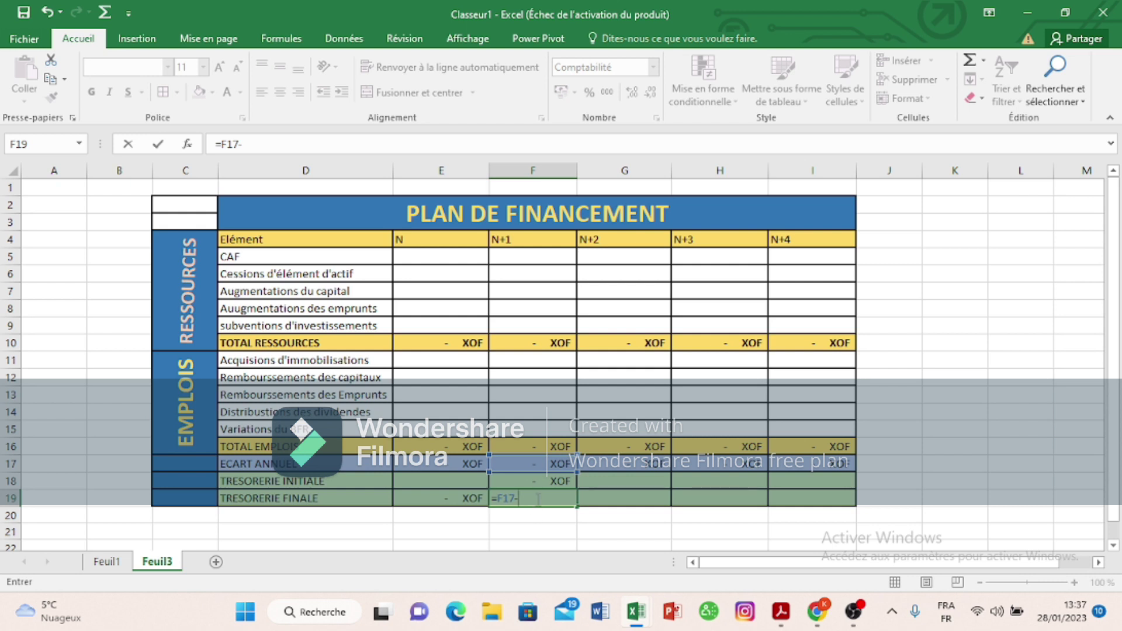
left_click(553, 480)
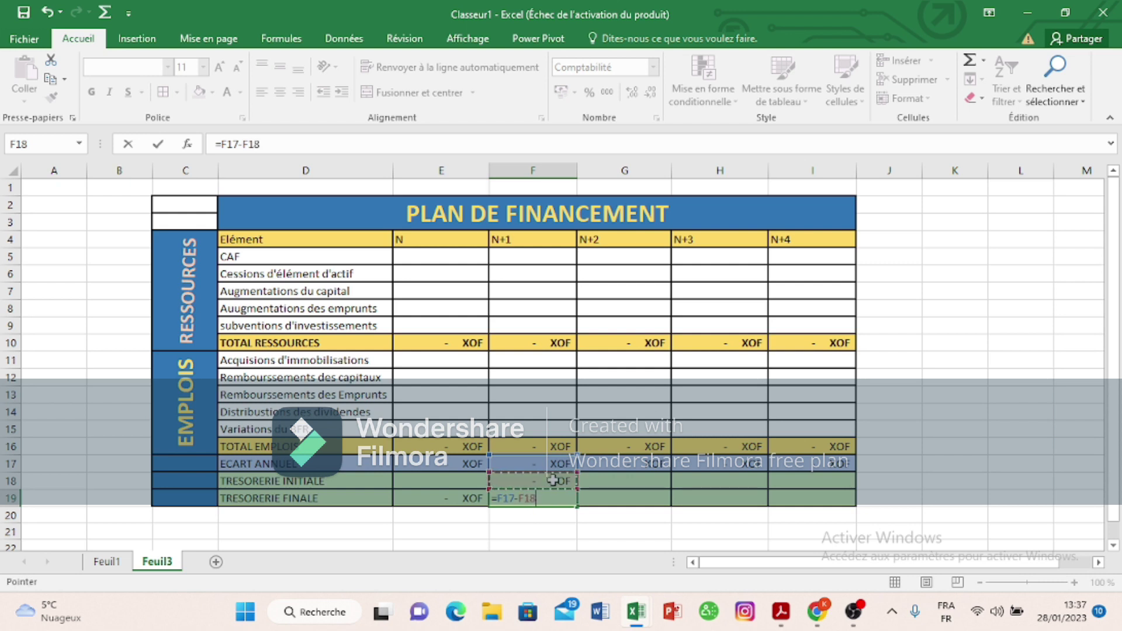
key("Return")
left_click_drag(554, 497, 825, 498)
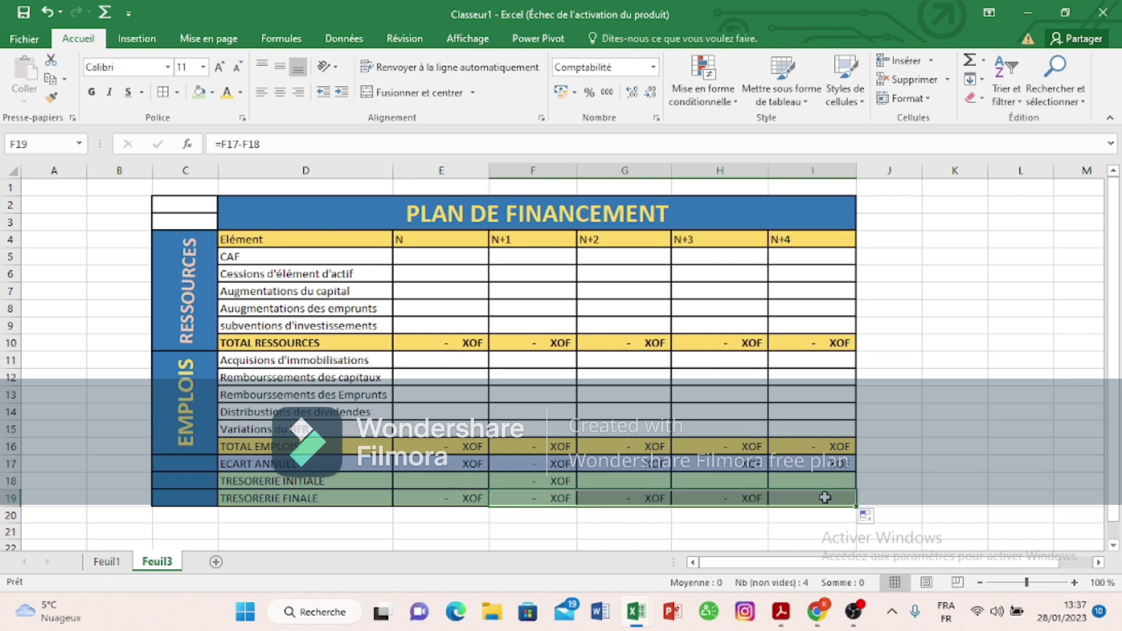
Step: Link the N+2 TRESORERIE INITIALE in G18 to the previous final treasury with =F19 and copy it across to column I
left_click(651, 482)
type("=")
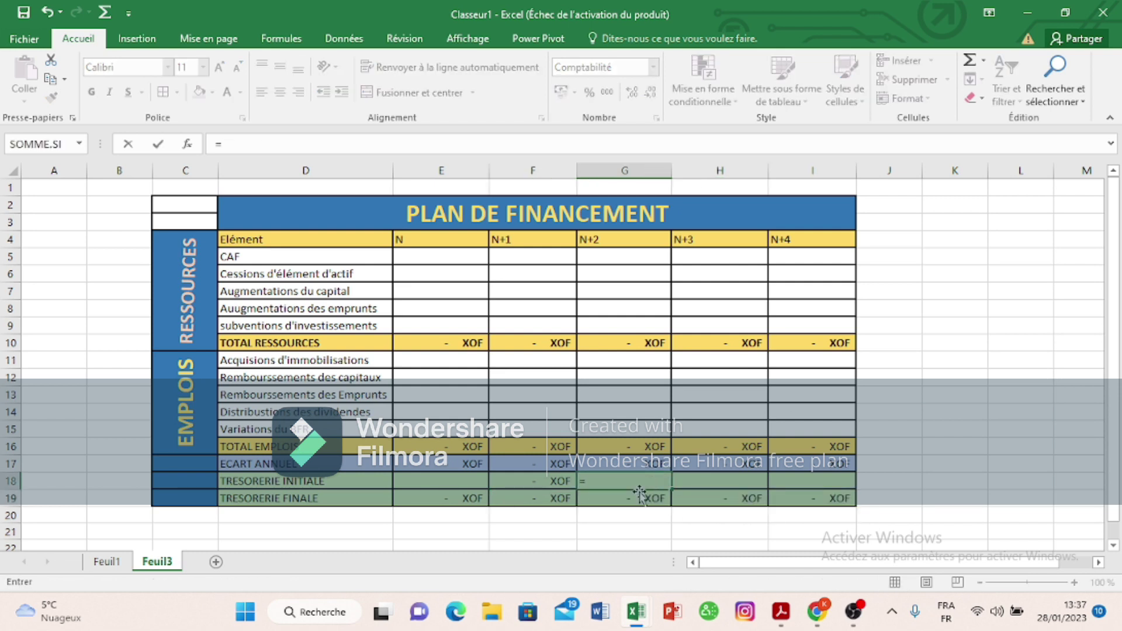
left_click(553, 504)
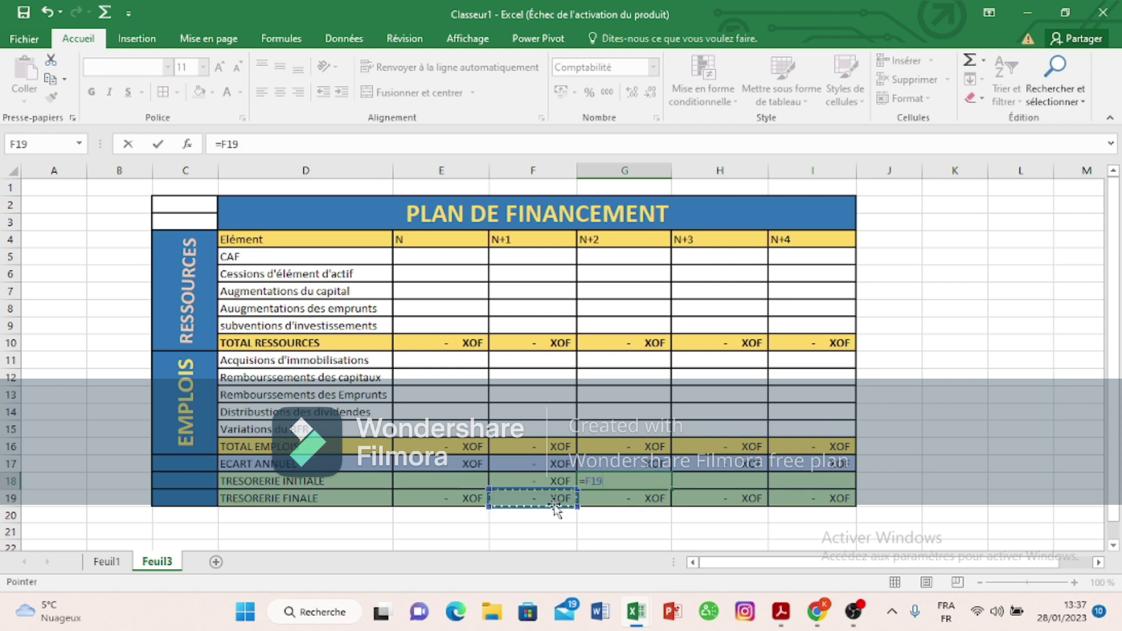
key("Return")
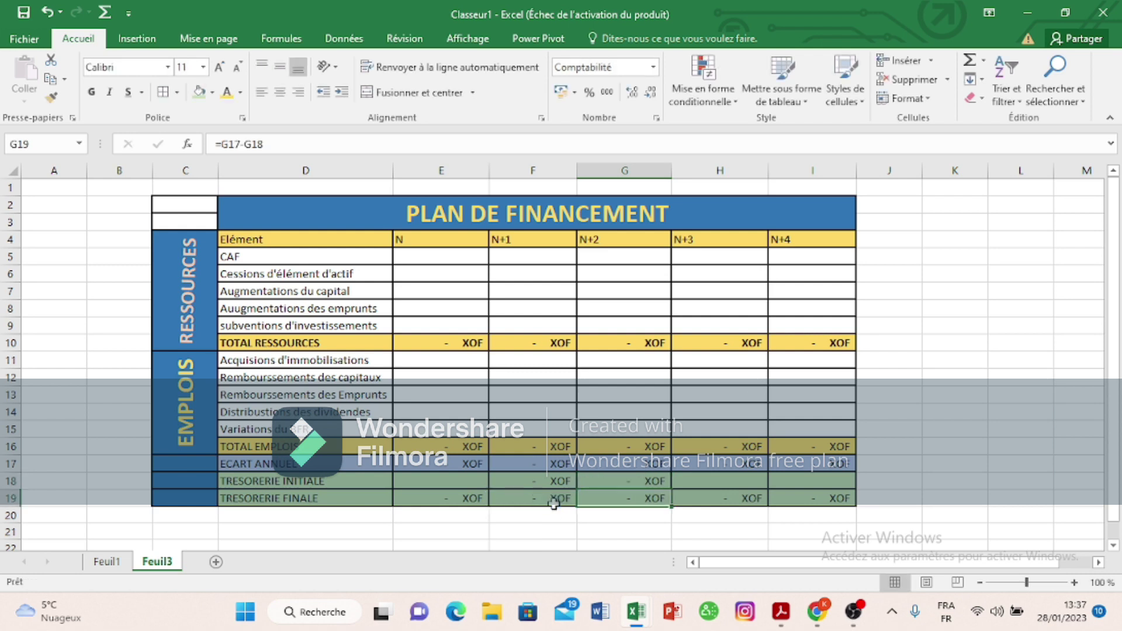
left_click(620, 475)
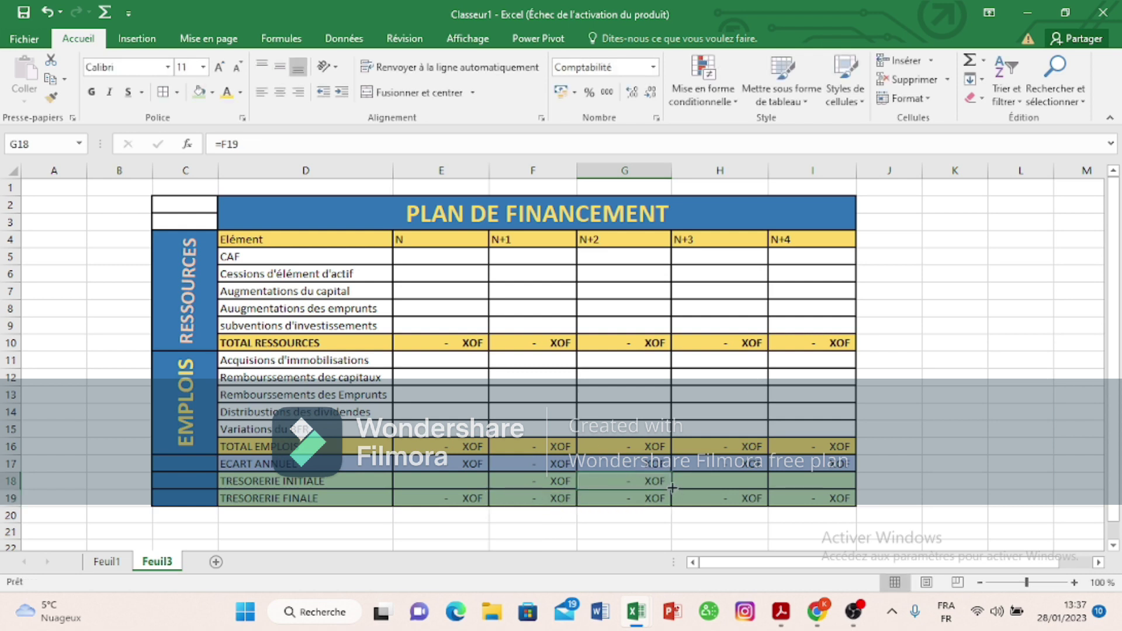
left_click_drag(672, 488, 819, 492)
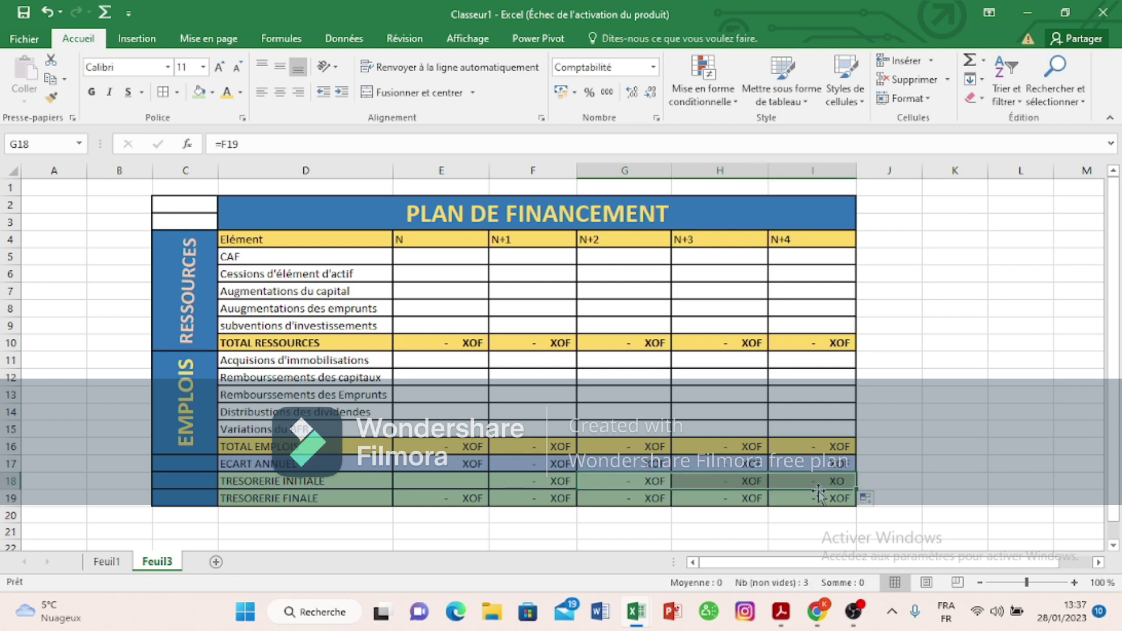
left_click(944, 385)
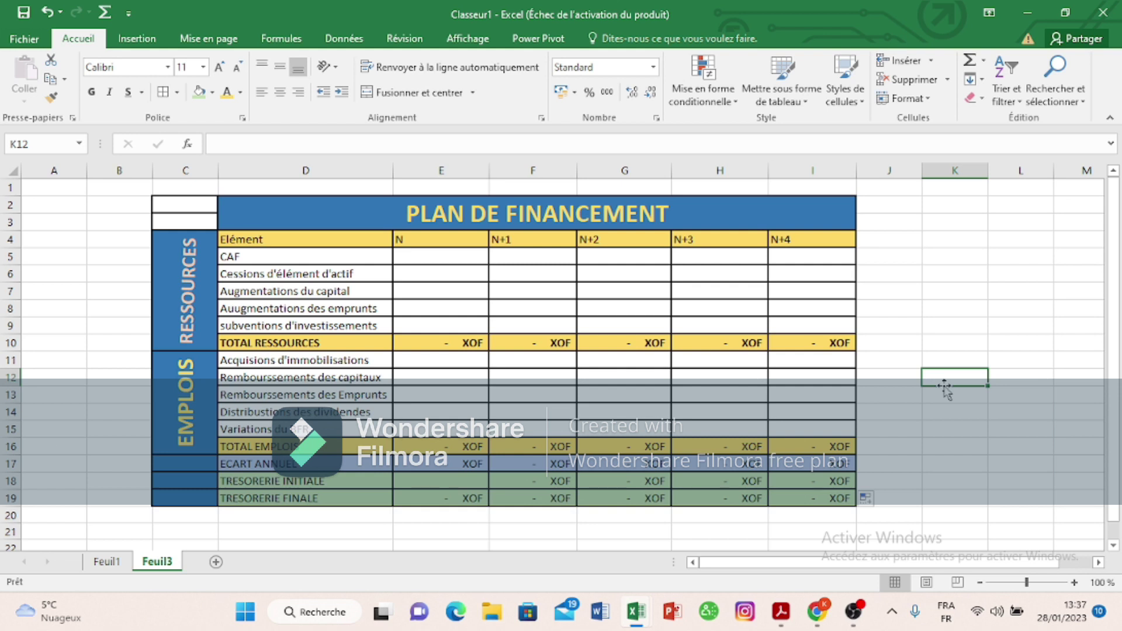
left_click(843, 389)
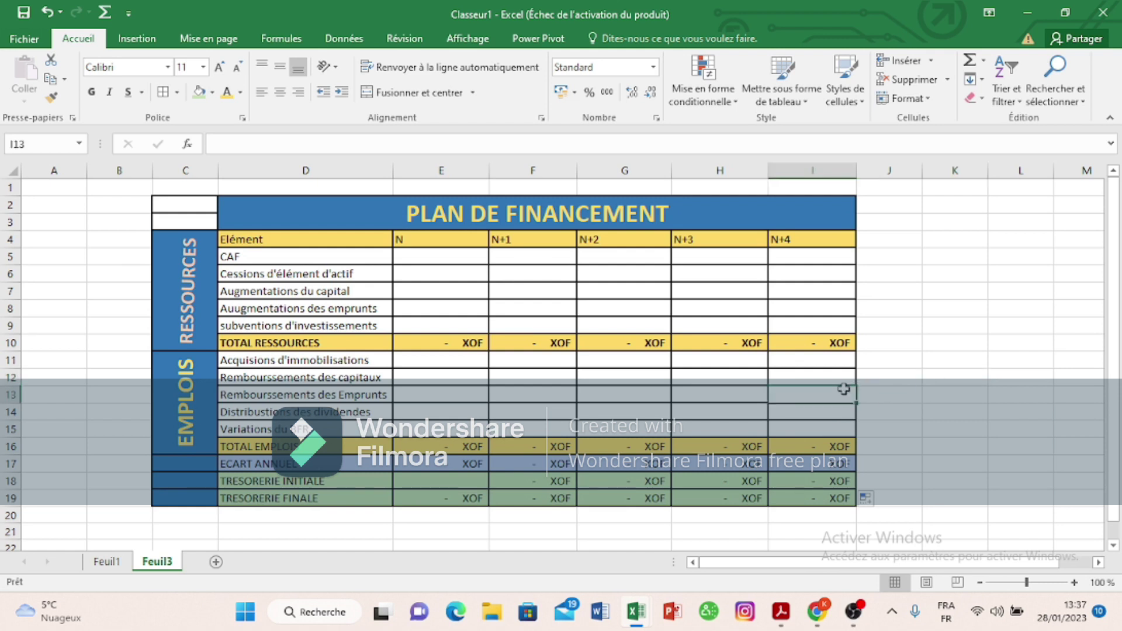
left_click(887, 332)
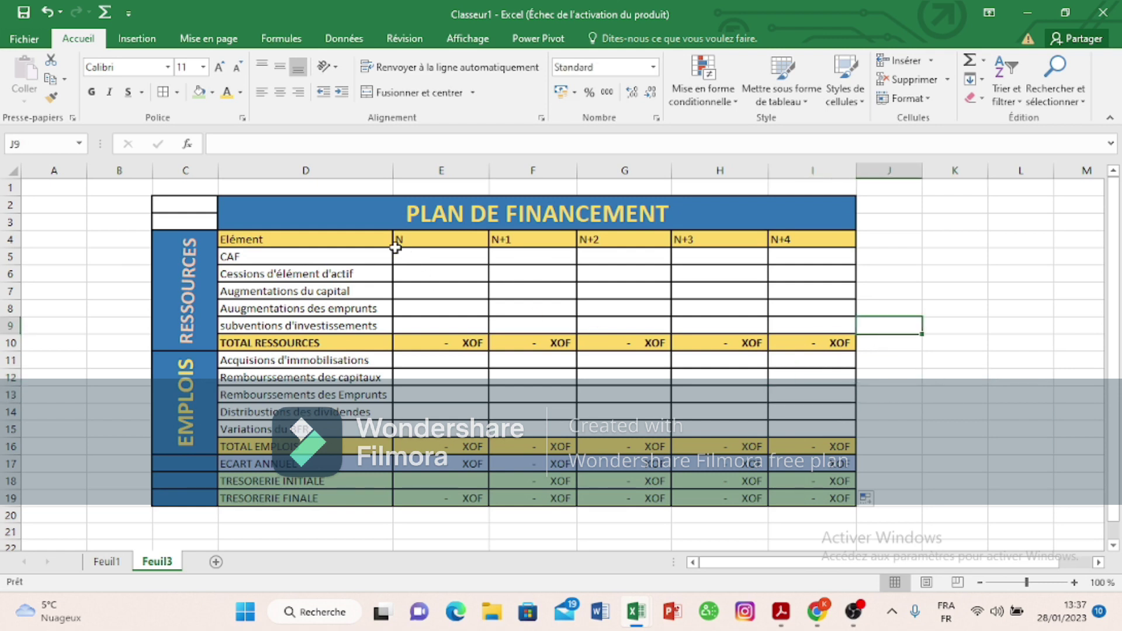
Step: Enter 23000000 as the year N CAF in E5 and autofit the width of column E
left_click(418, 261)
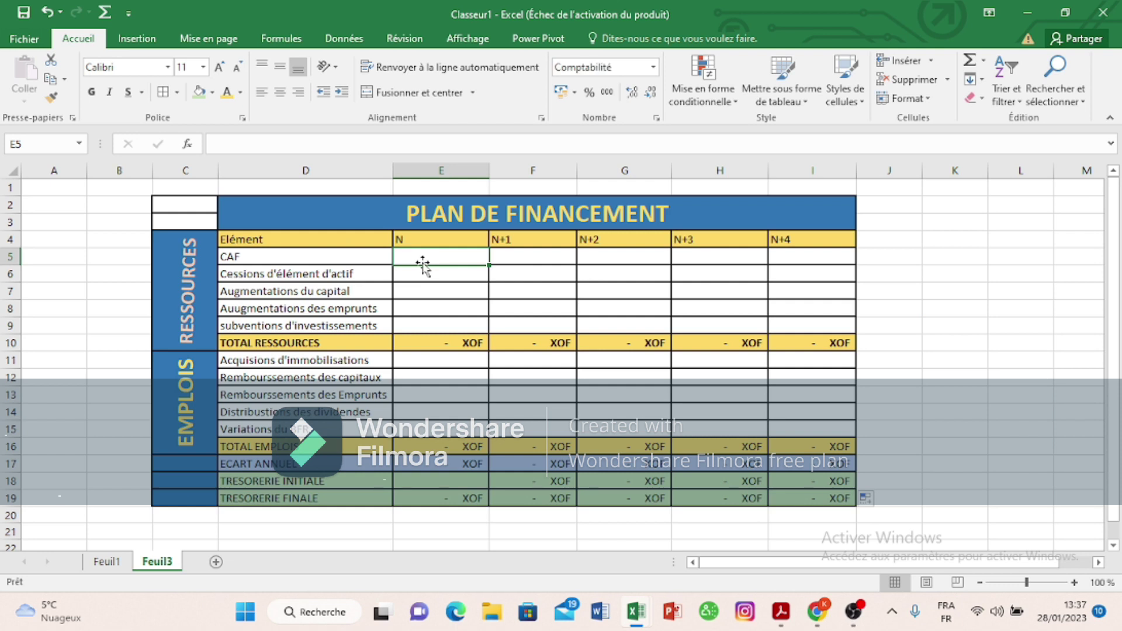
type("é\"")
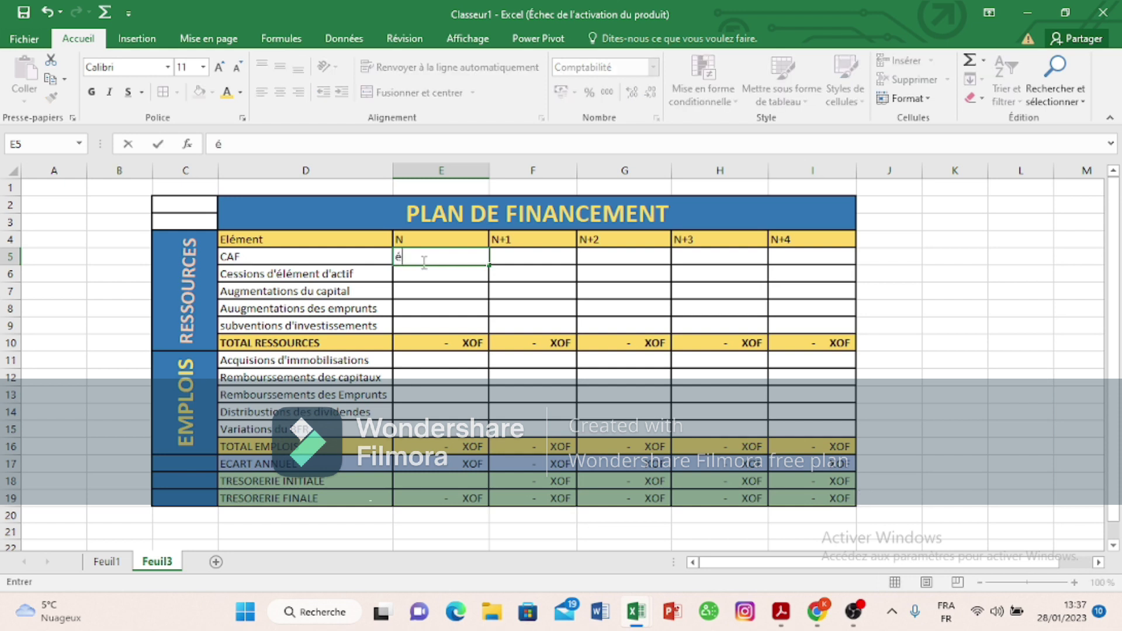
key("BackSpace")
key("BackSpace")
type("23000000")
key("Return")
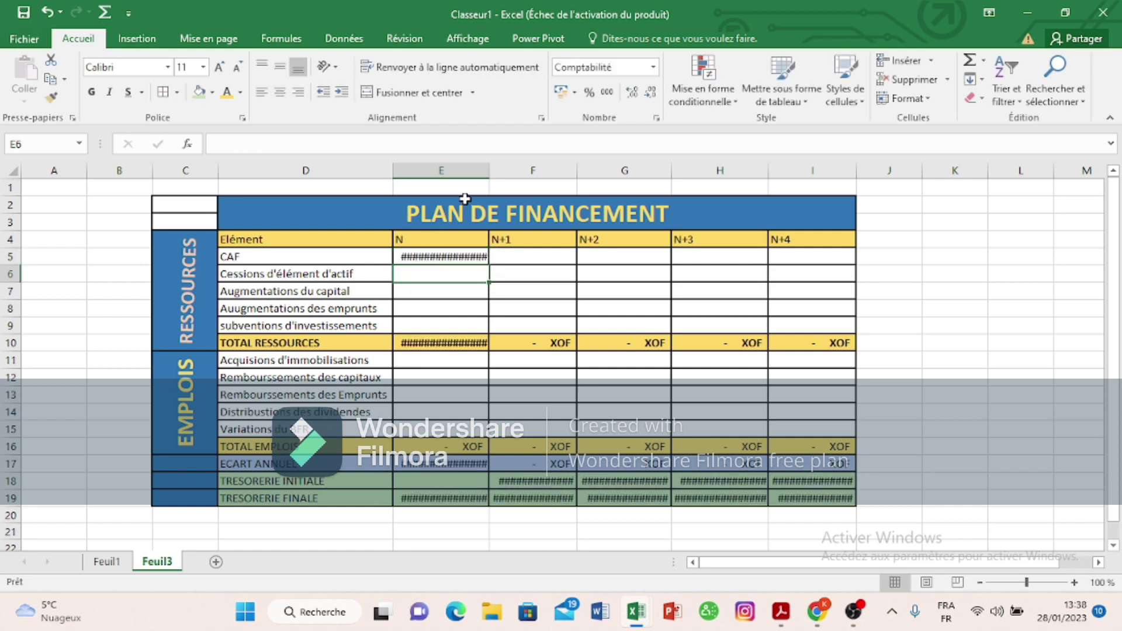
double_click(489, 168)
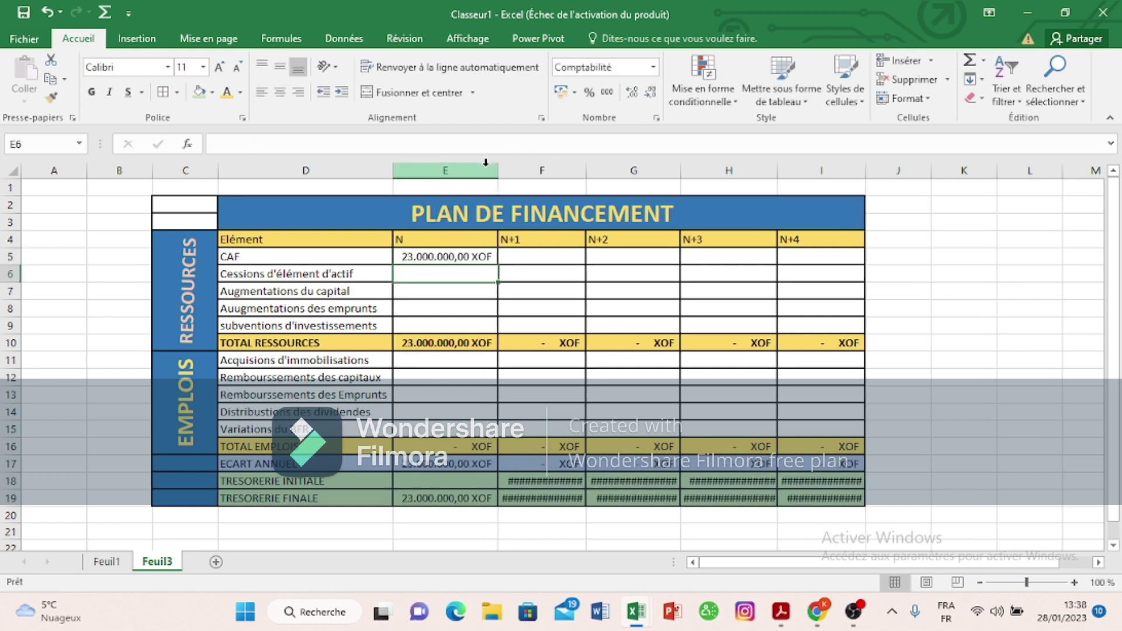
Step: Correct the year N CAF in E5 to 2300000
left_click(422, 258)
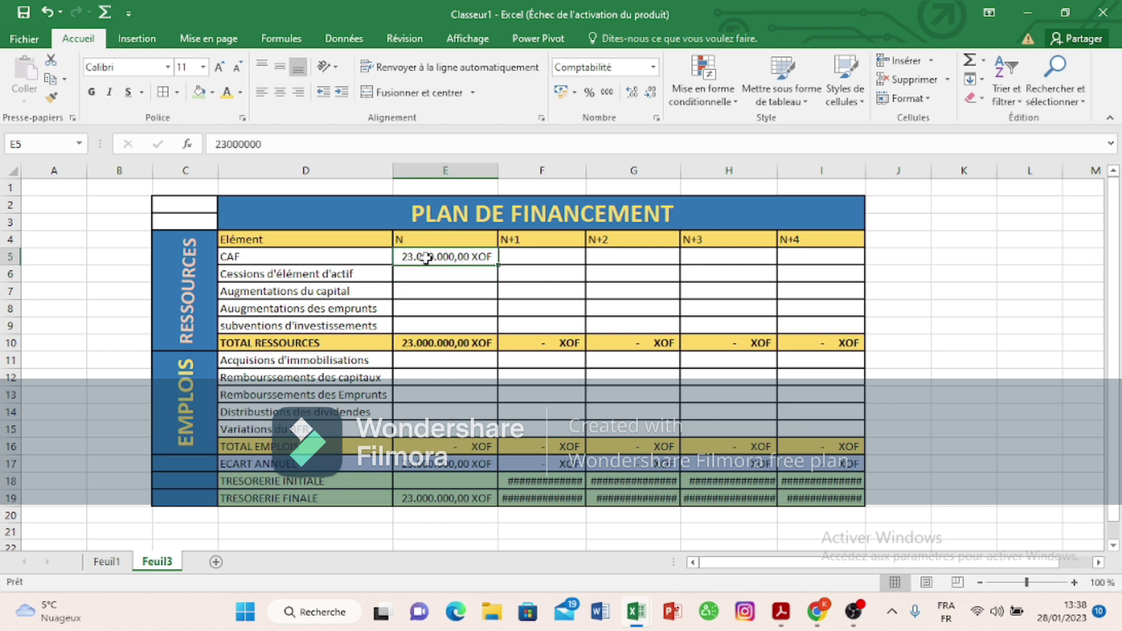
double_click(436, 258)
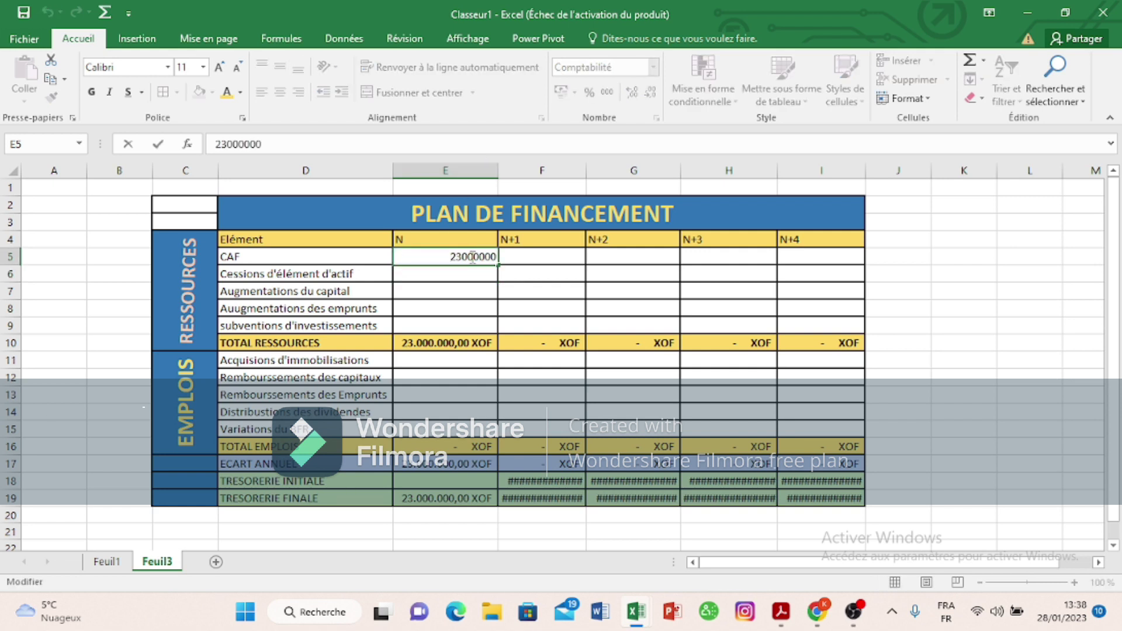
key("BackSpace")
left_click(885, 271)
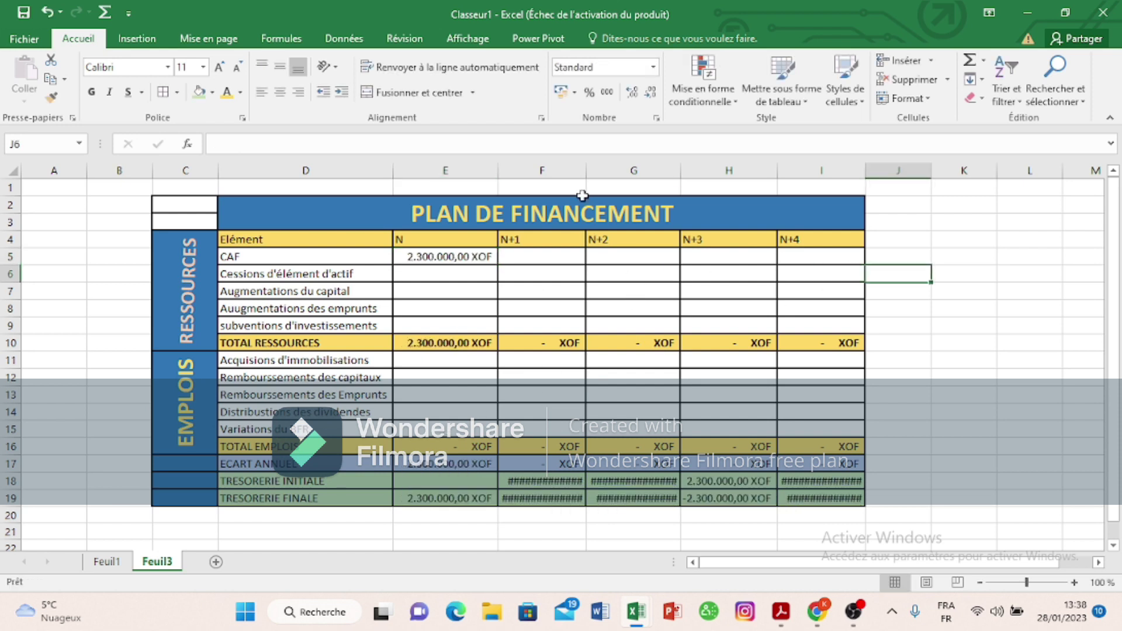
Step: Autofit the widths of columns F, G, H and I to show the full XOF amounts
double_click(585, 170)
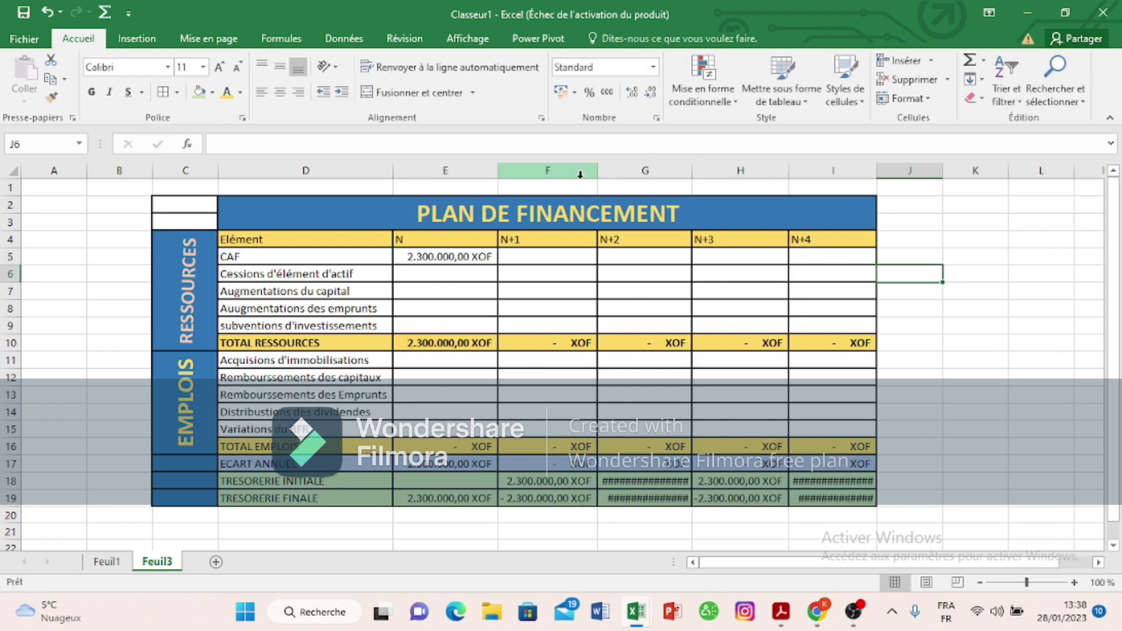
double_click(691, 170)
left_click(785, 169)
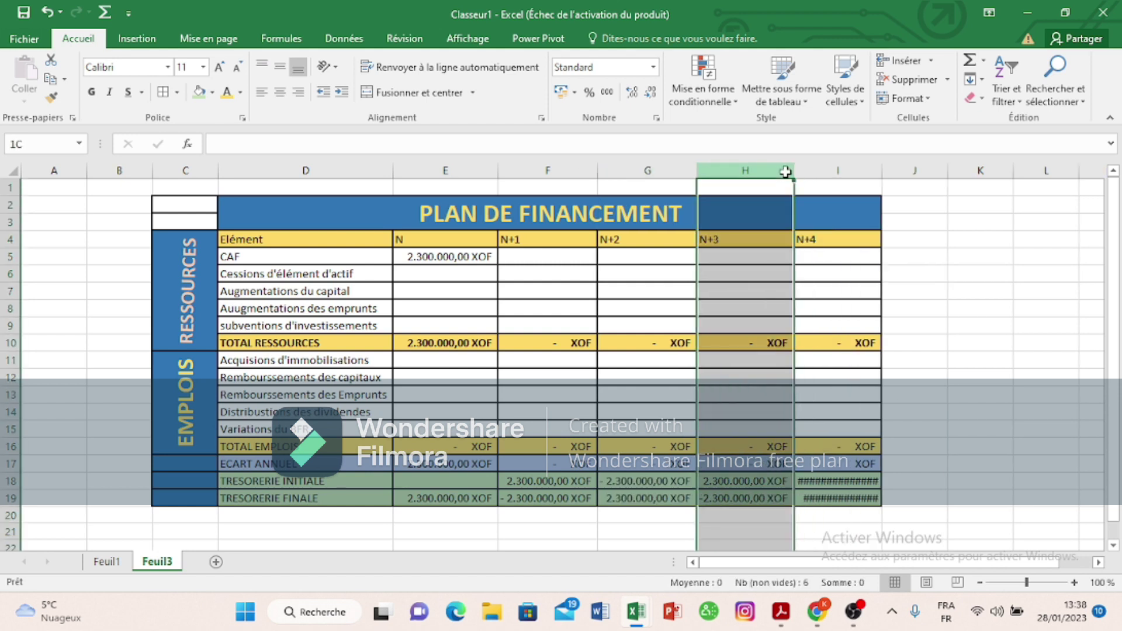
double_click(793, 173)
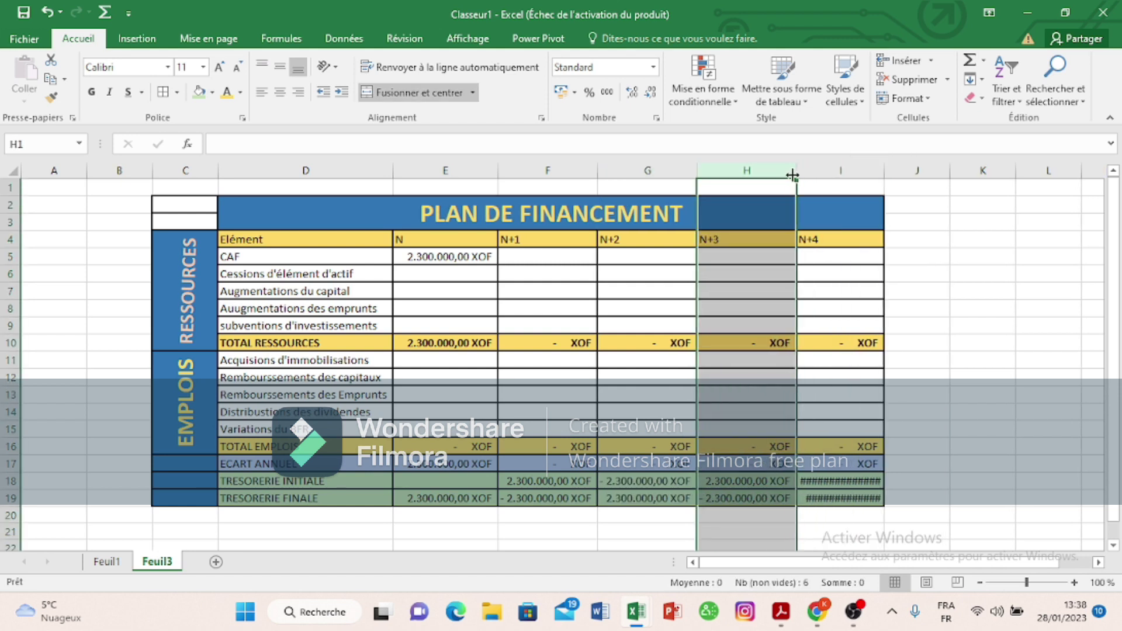
double_click(886, 175)
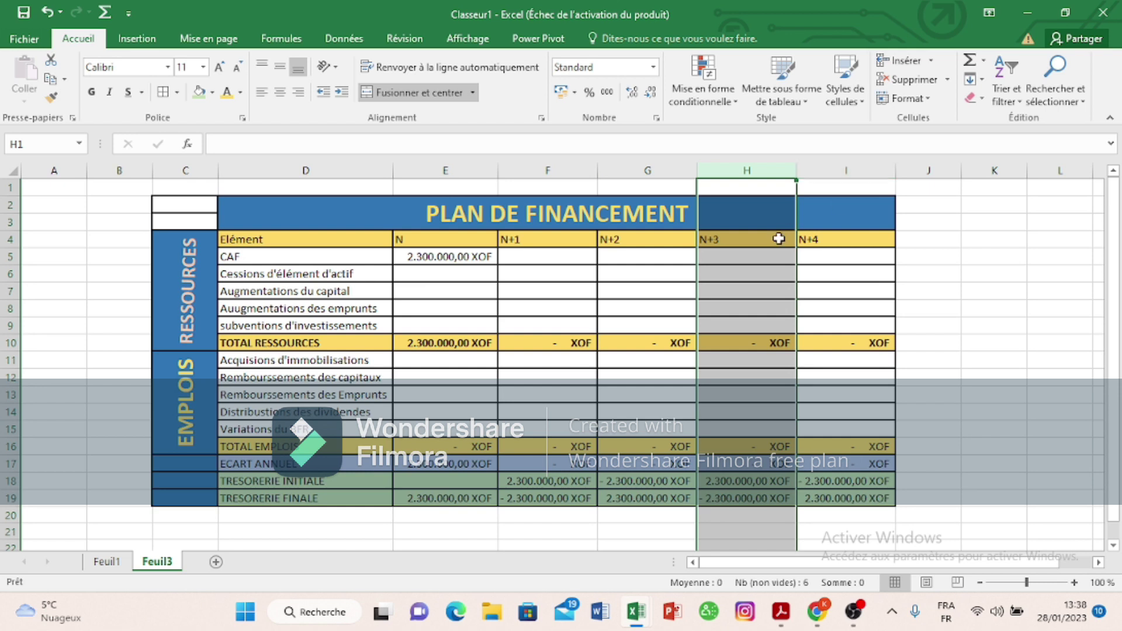
left_click(995, 274)
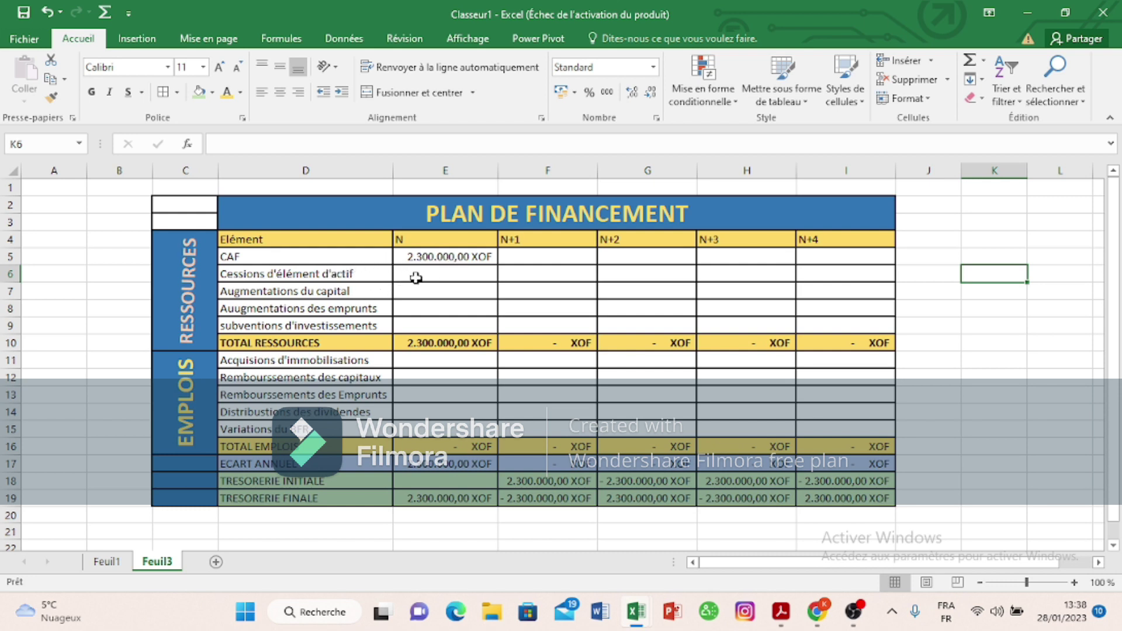
Step: Enter the year N loan increases as 400000 in E8 and the fixed asset acquisitions as 7000000 in E11
left_click(455, 307)
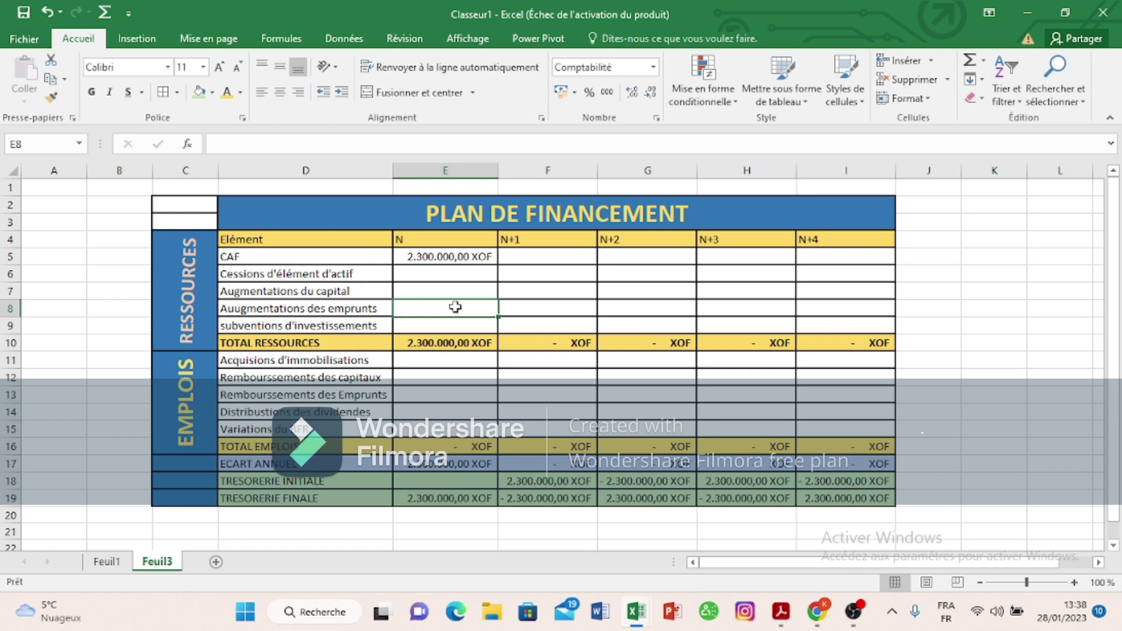
type("400000")
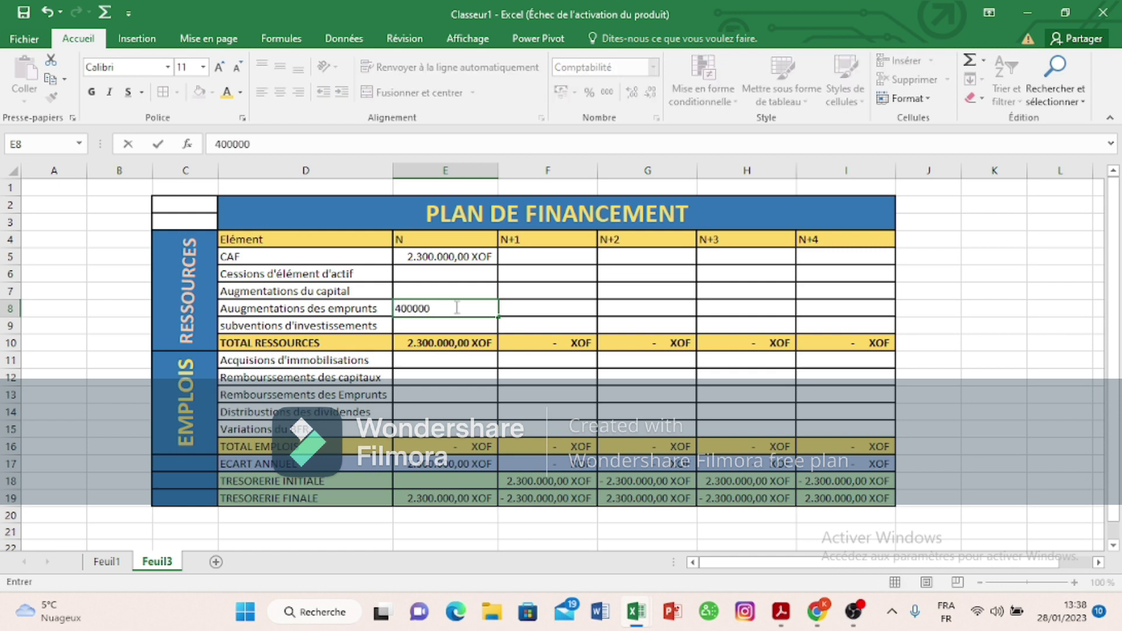
key("Return")
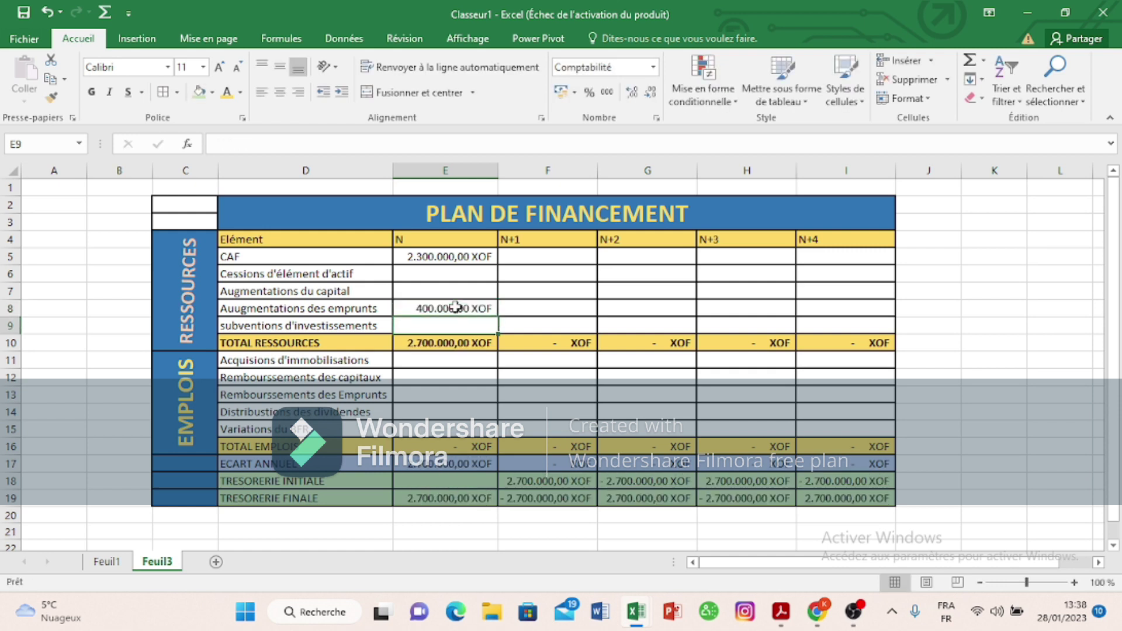
left_click(441, 359)
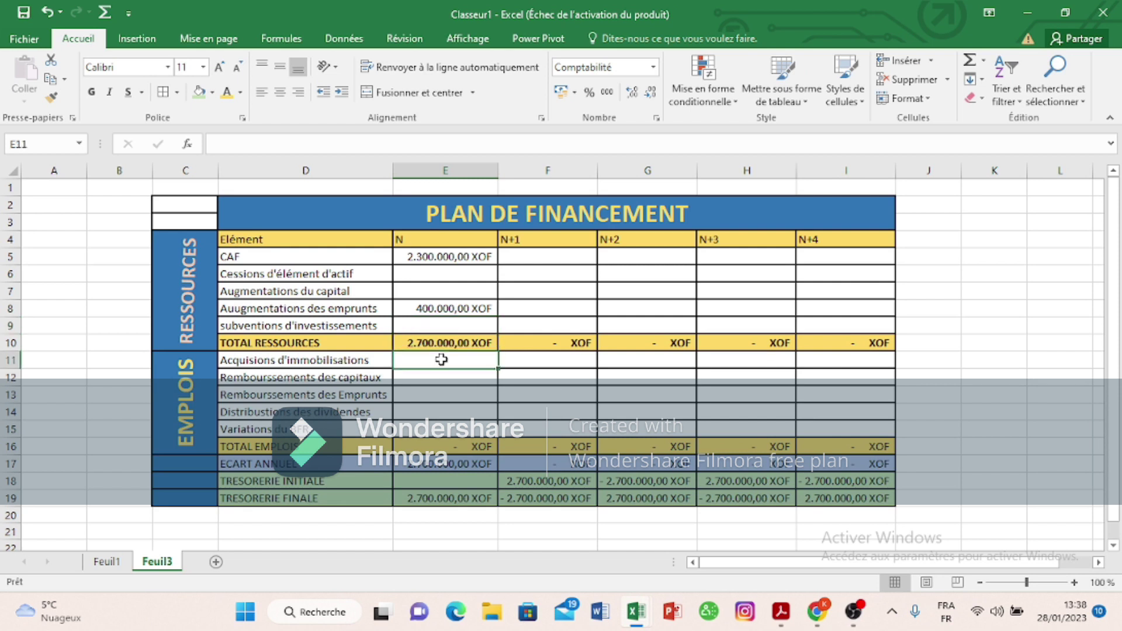
type("7000000")
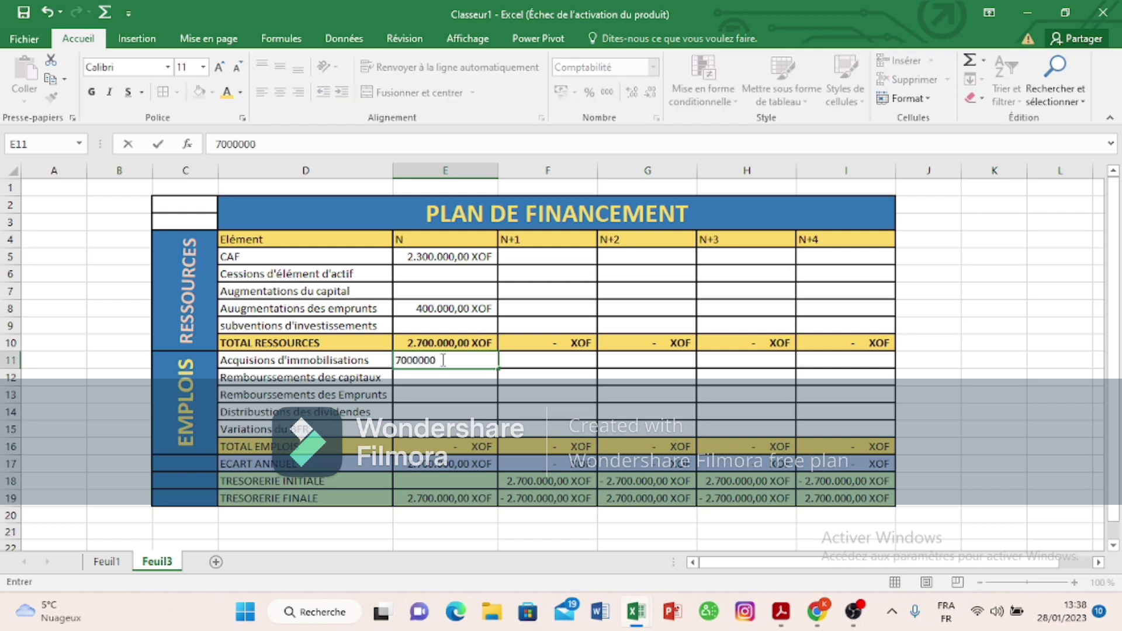
key("Return")
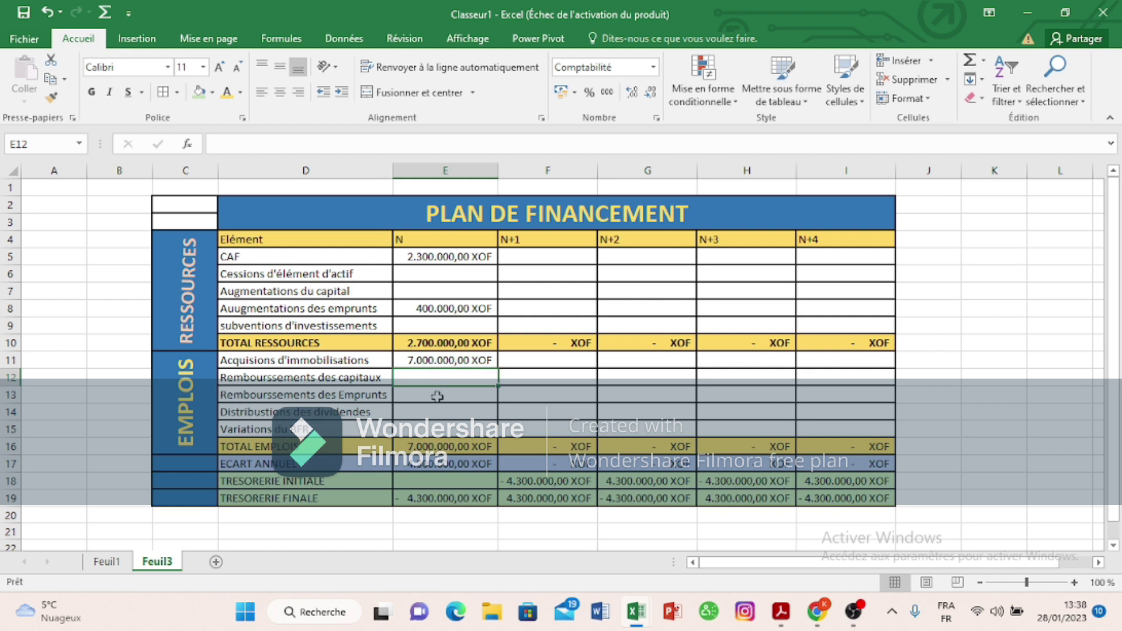
Step: Correct the year N fixed asset acquisitions in E11 to 700000
left_click(435, 360)
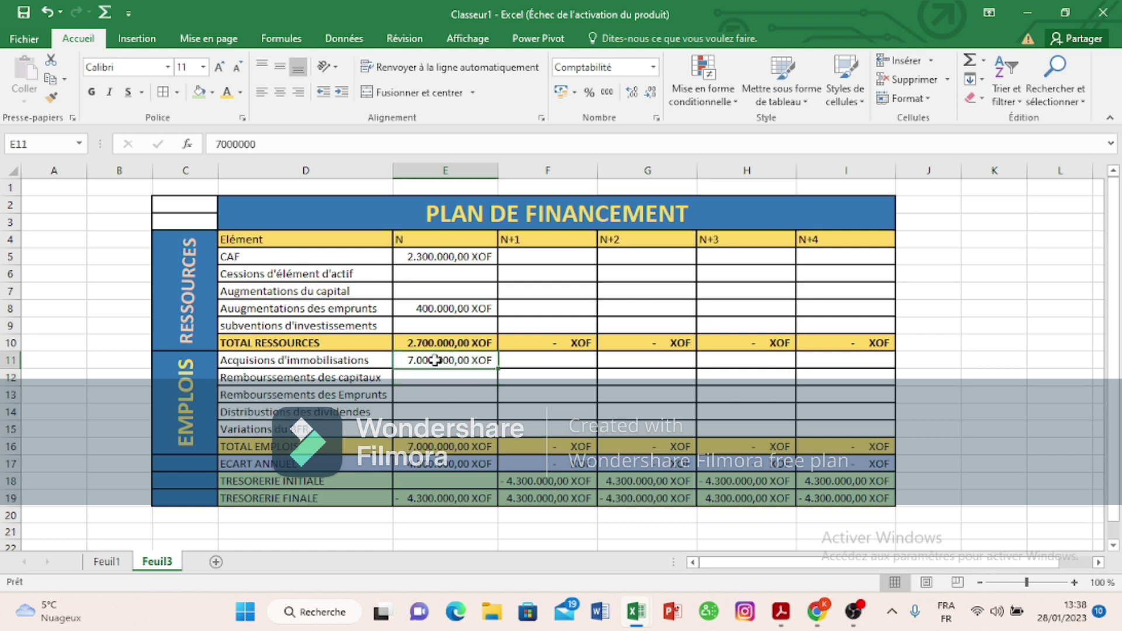
double_click(435, 360)
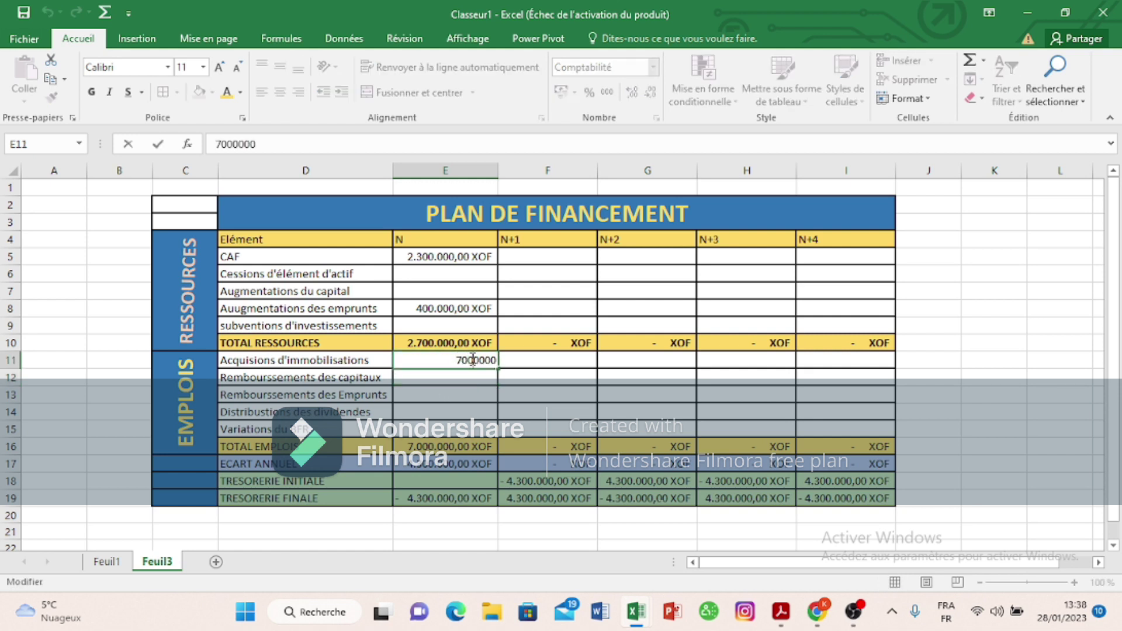
key("BackSpace")
key("Return")
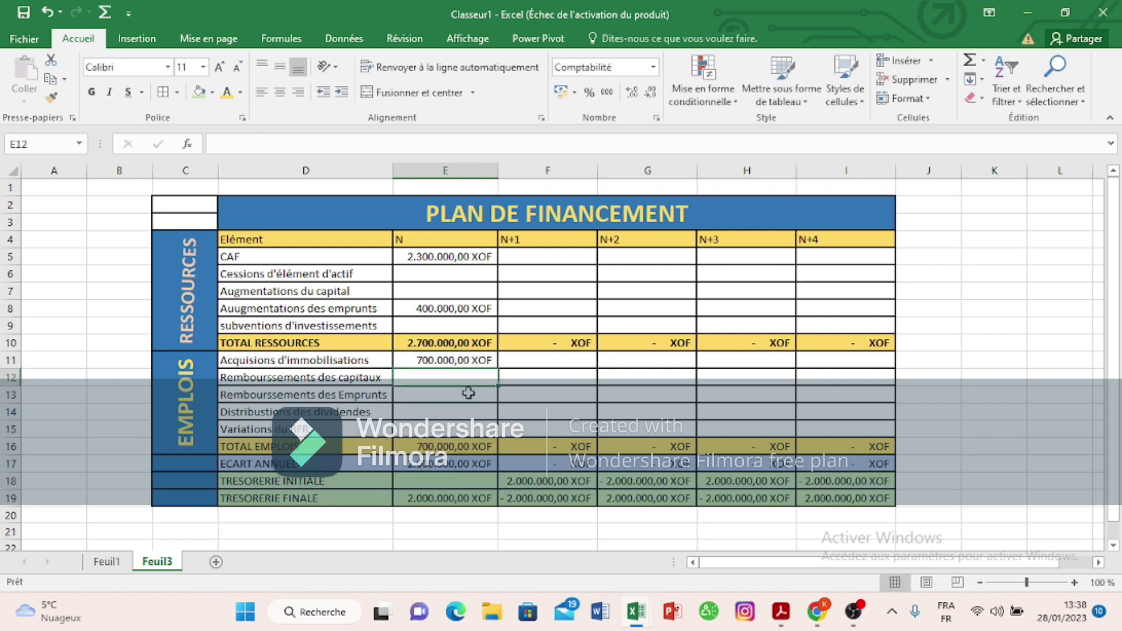
Step: Enter 500000 as the year N dividend distribution in E14
left_click(463, 412)
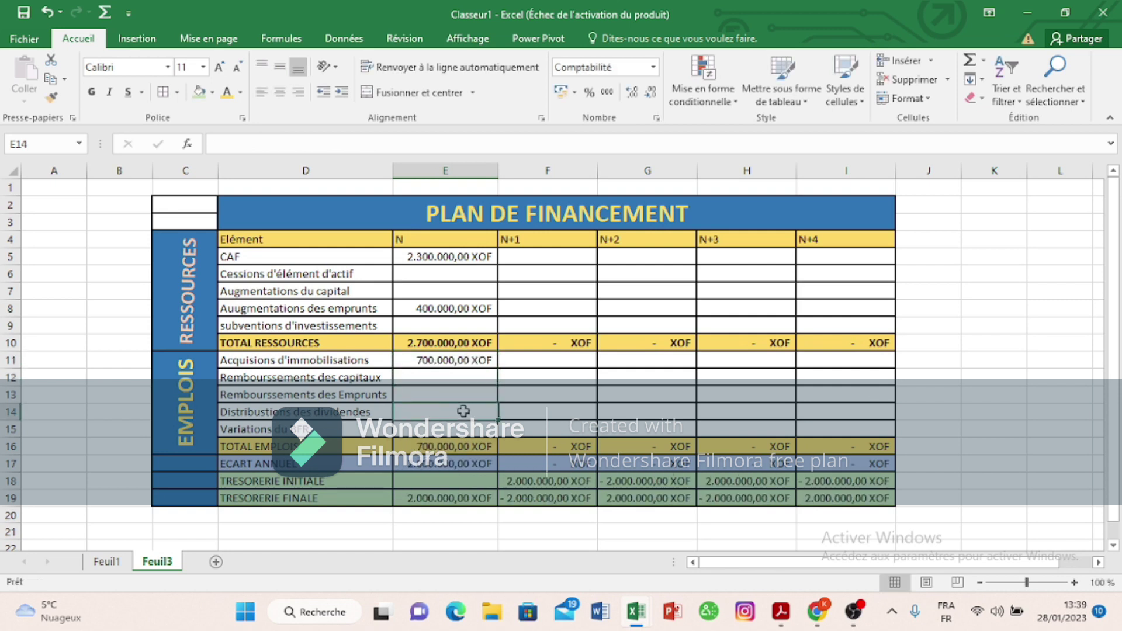
type("5")
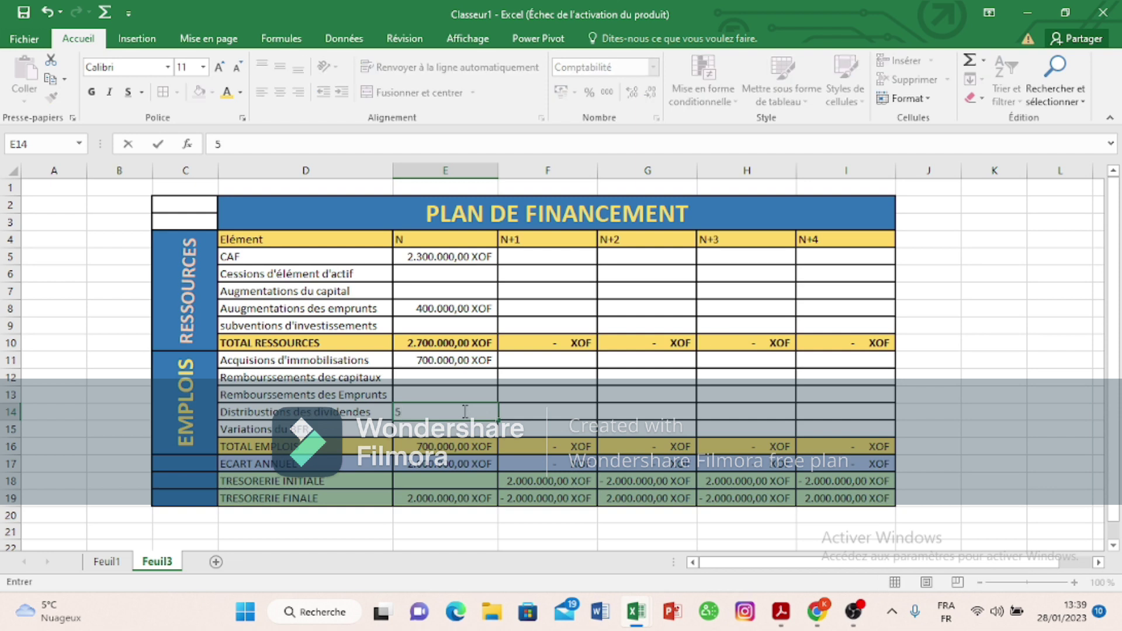
type("00.000")
key("Return")
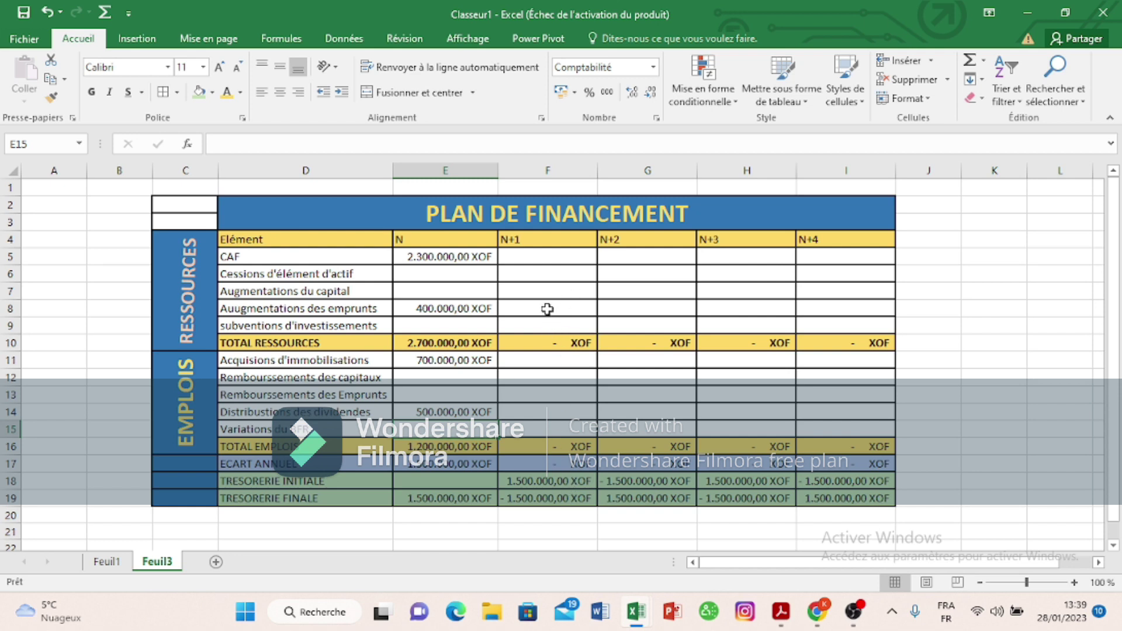
Step: Enter the N+1 resources: CAF of 2200000 in F5 and asset disposals of 500000 in F6
left_click(561, 267)
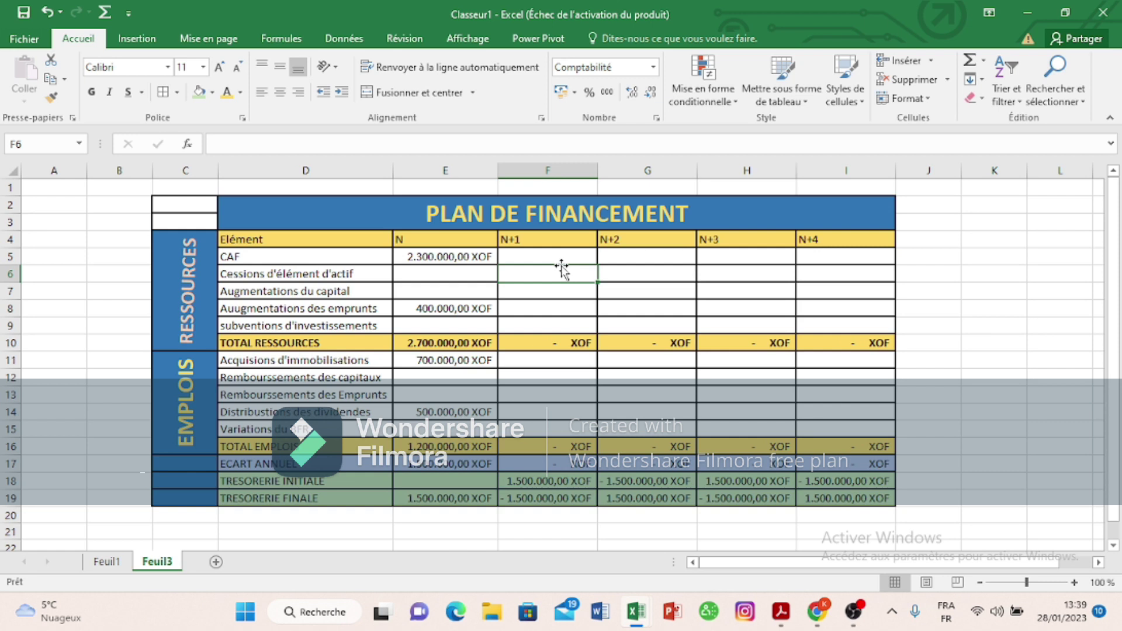
left_click(561, 261)
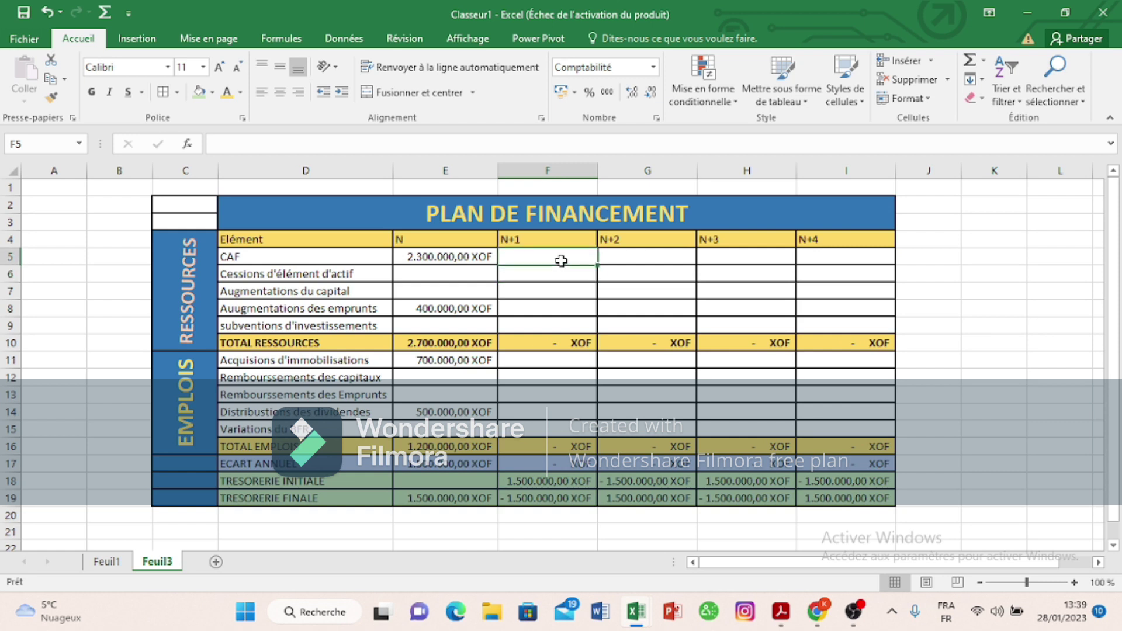
type("22")
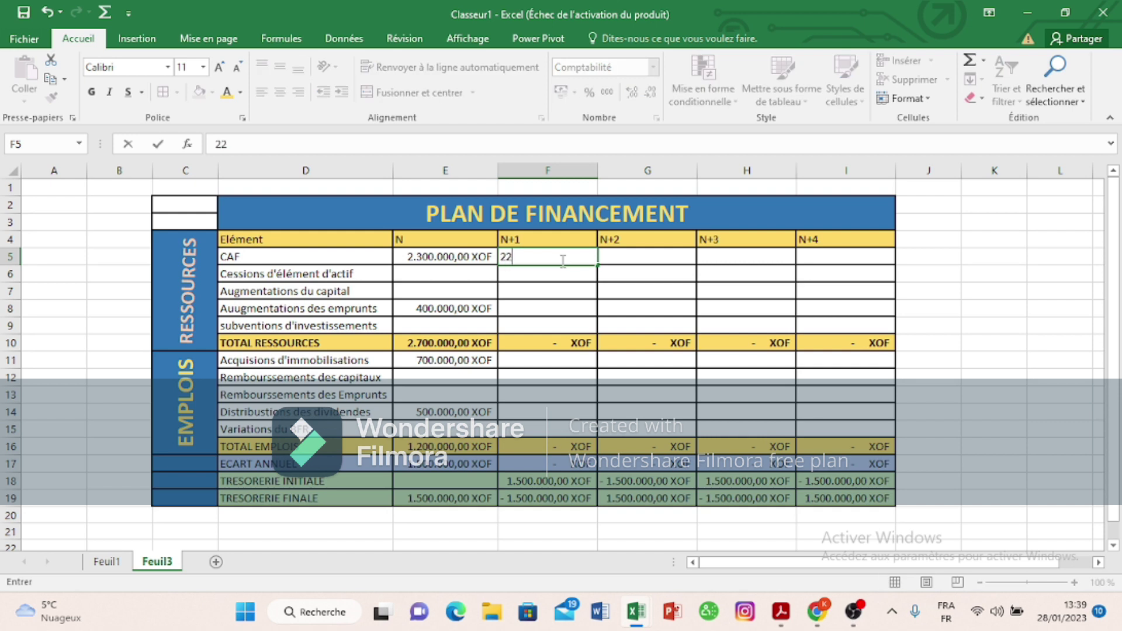
type("00000")
key("Return")
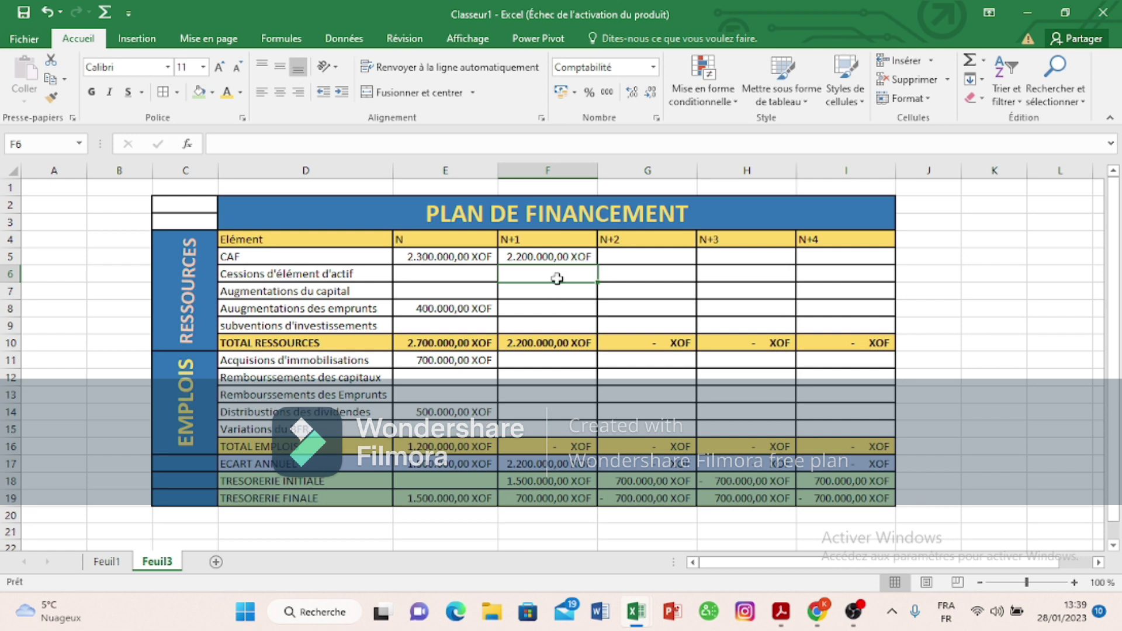
type("500.000")
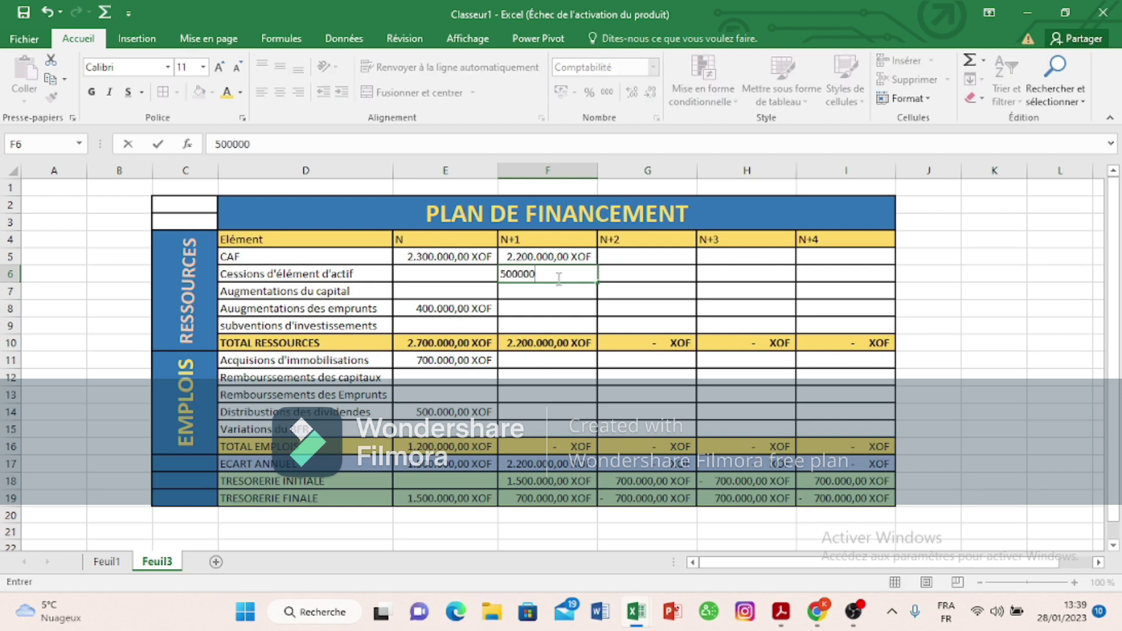
key("Return")
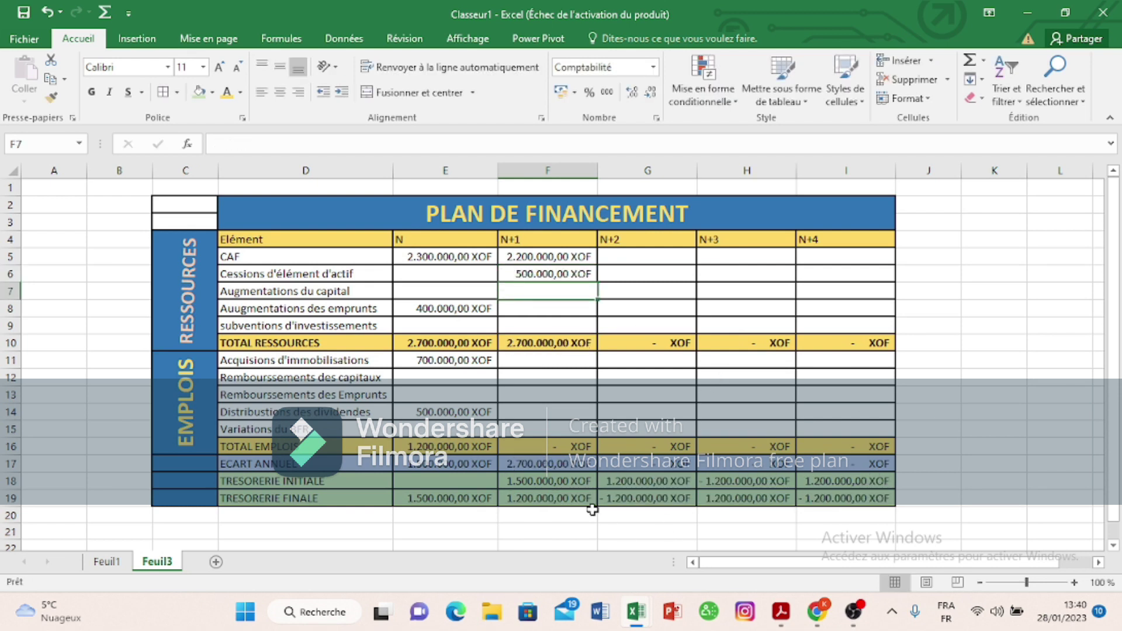
Step: Enter the N+1 uses: capital repayments of 500000 in F12 and dividend distribution of 600000 in F14
left_click(541, 380)
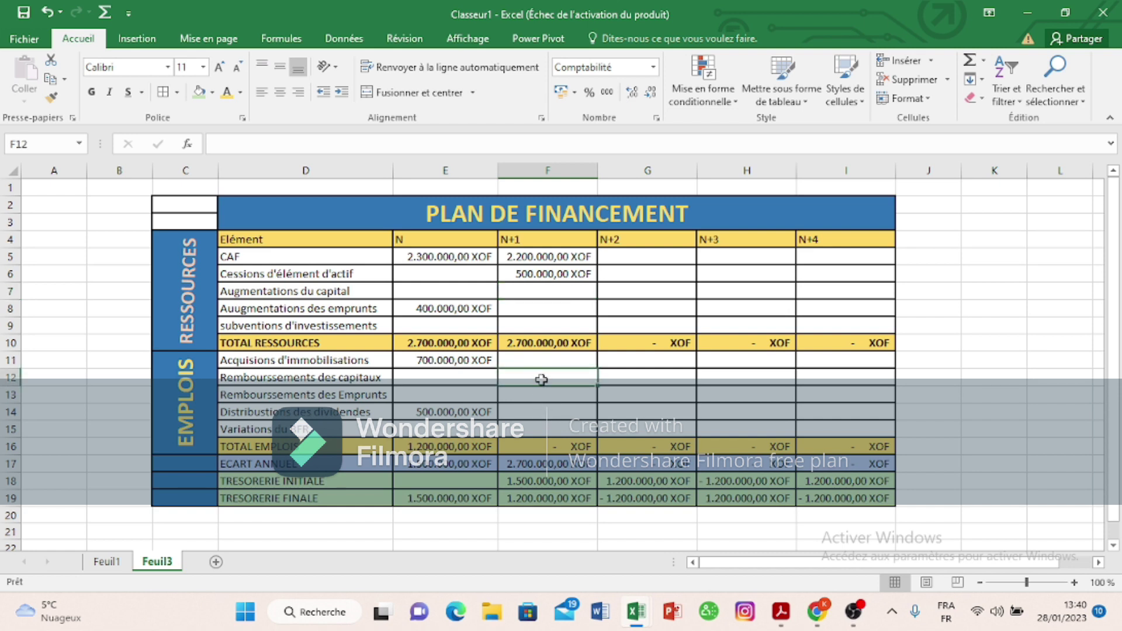
type("500000")
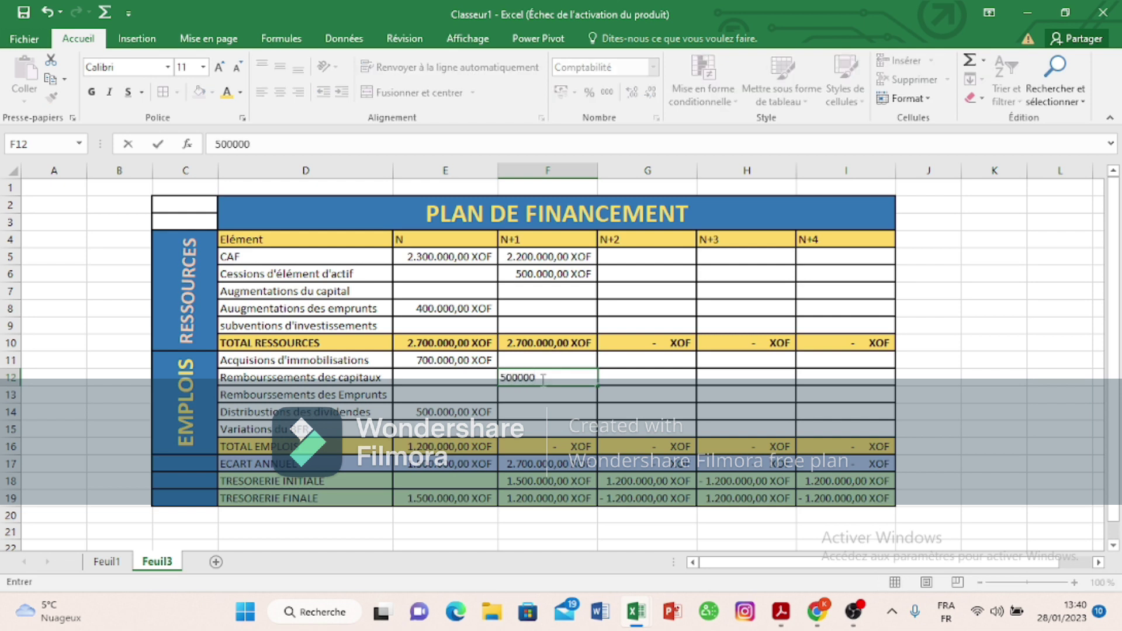
key("Return")
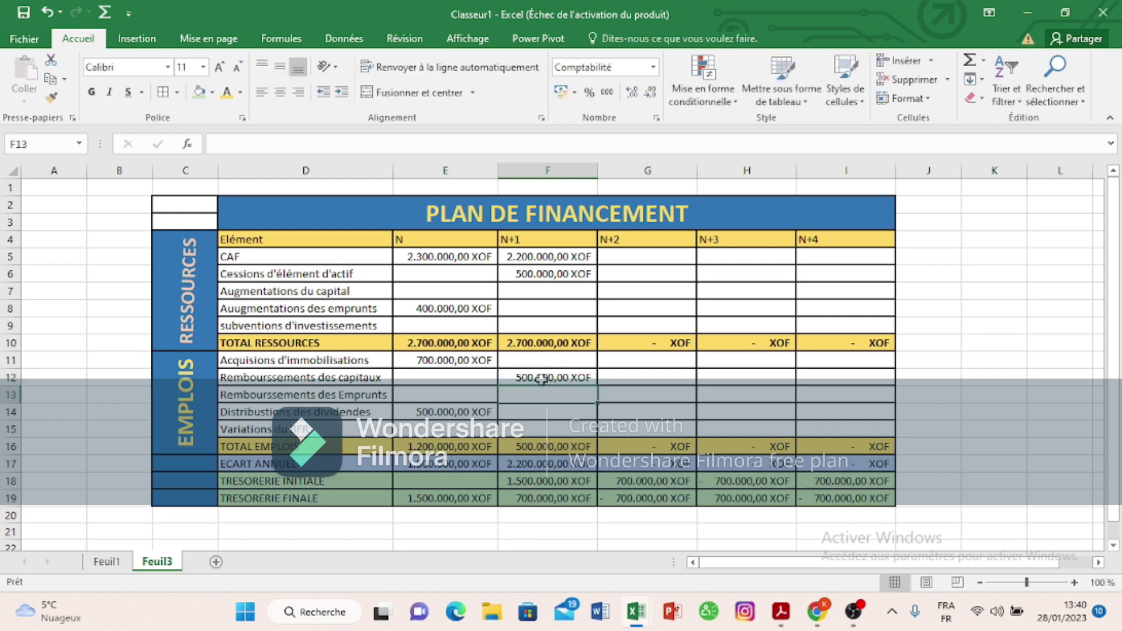
left_click(538, 416)
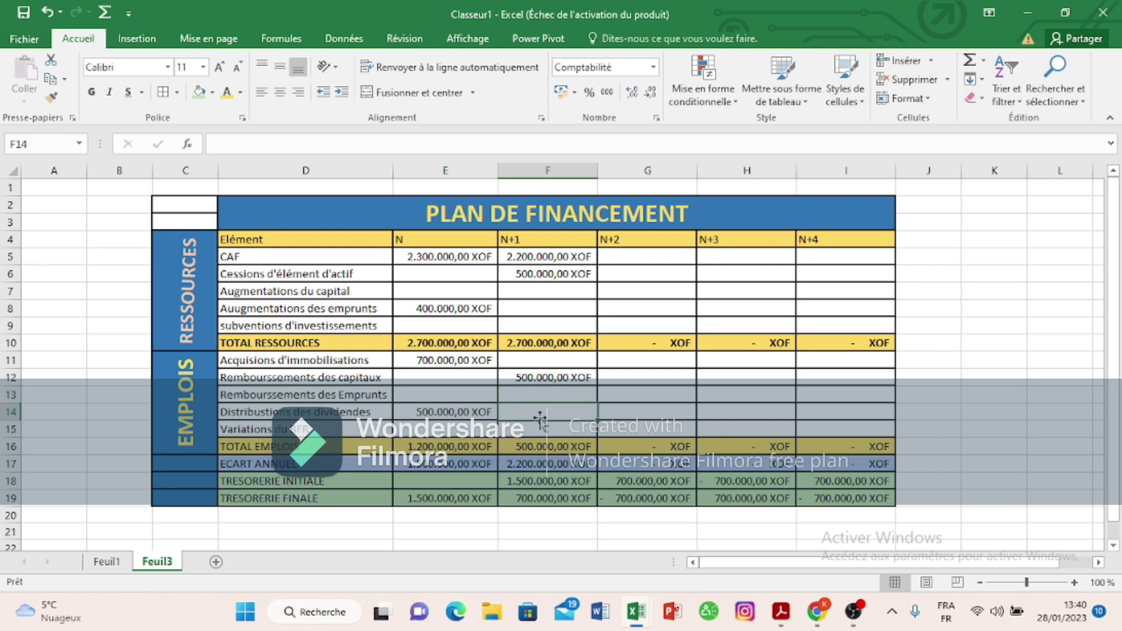
type("600000")
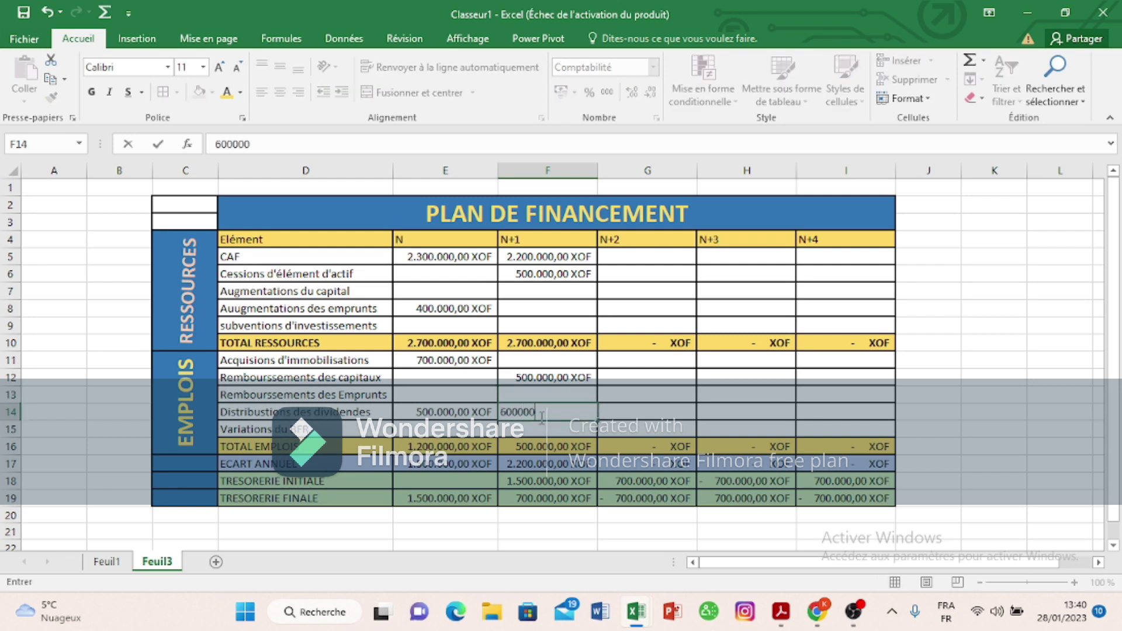
key("Return")
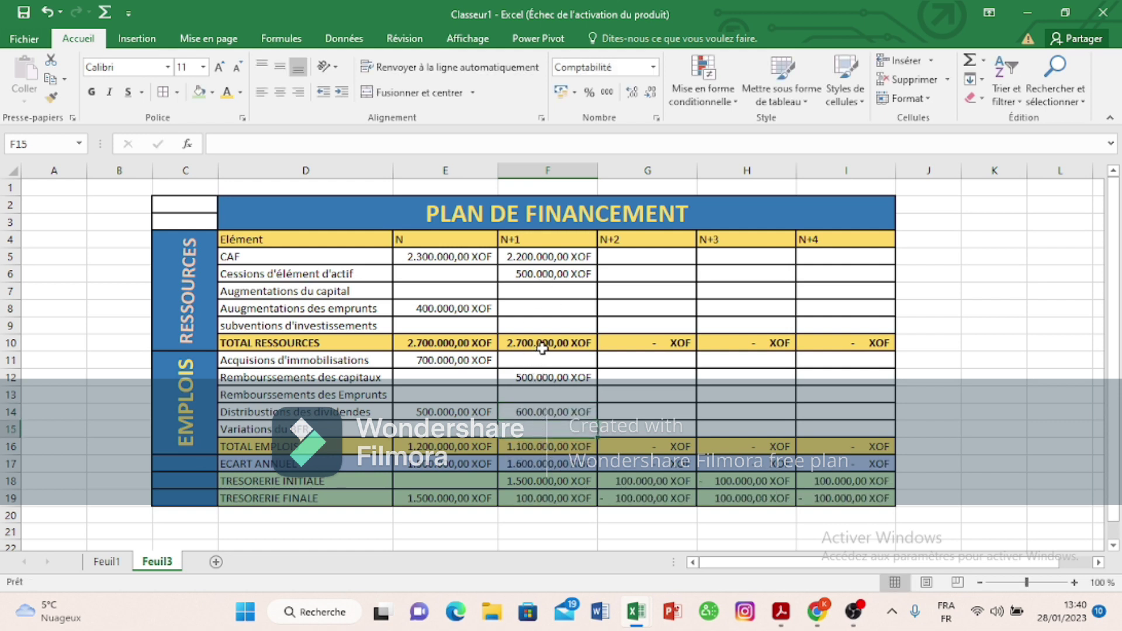
Step: Change the N+1 asset disposals in F6 to 300000 and select the N+2 annual gap cell G17
double_click(542, 273)
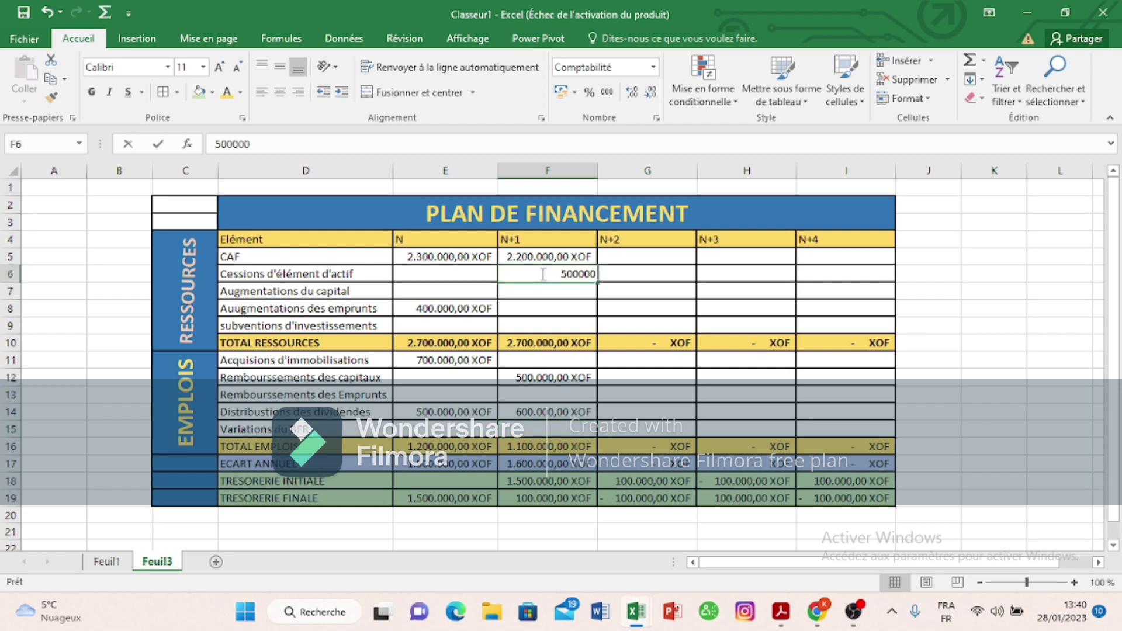
left_click(573, 275)
left_click(568, 274)
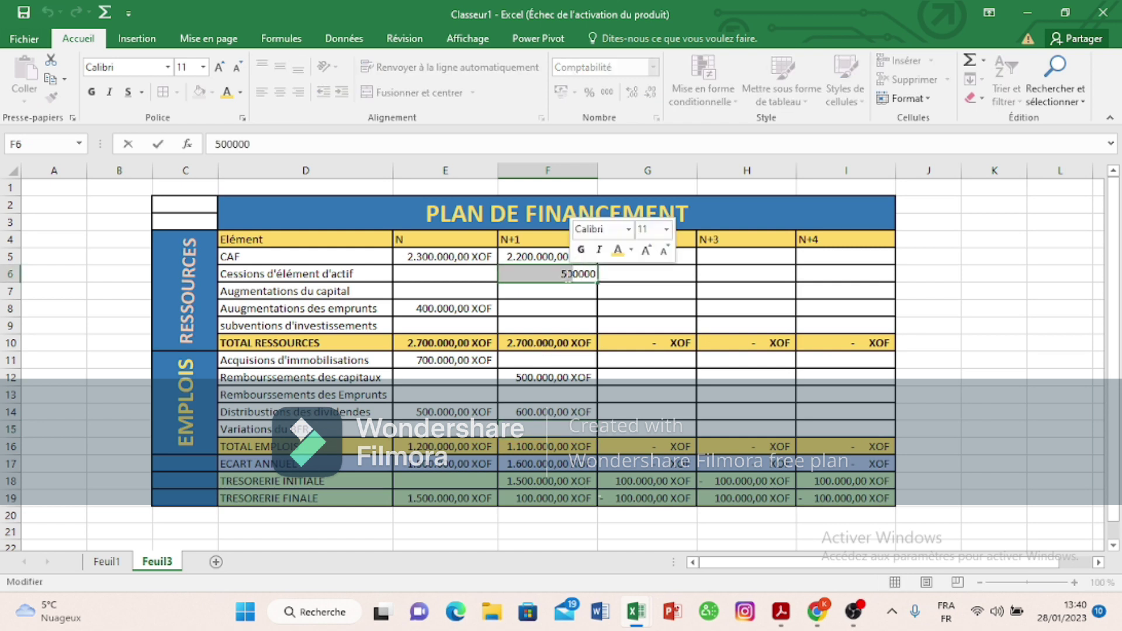
key("BackSpace")
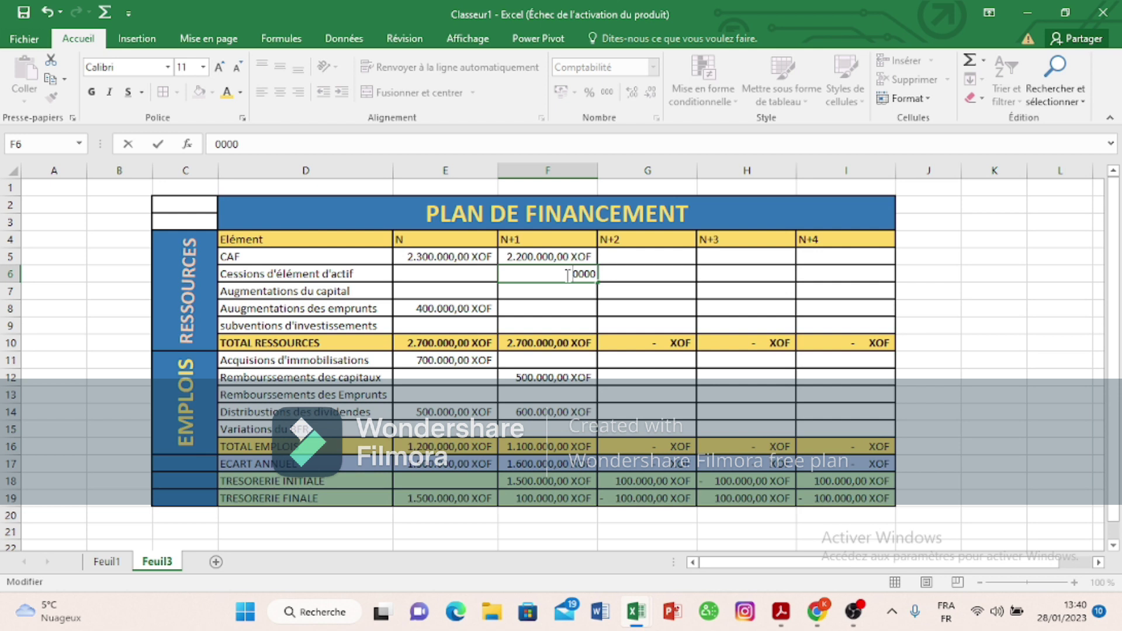
type("30")
key("Return")
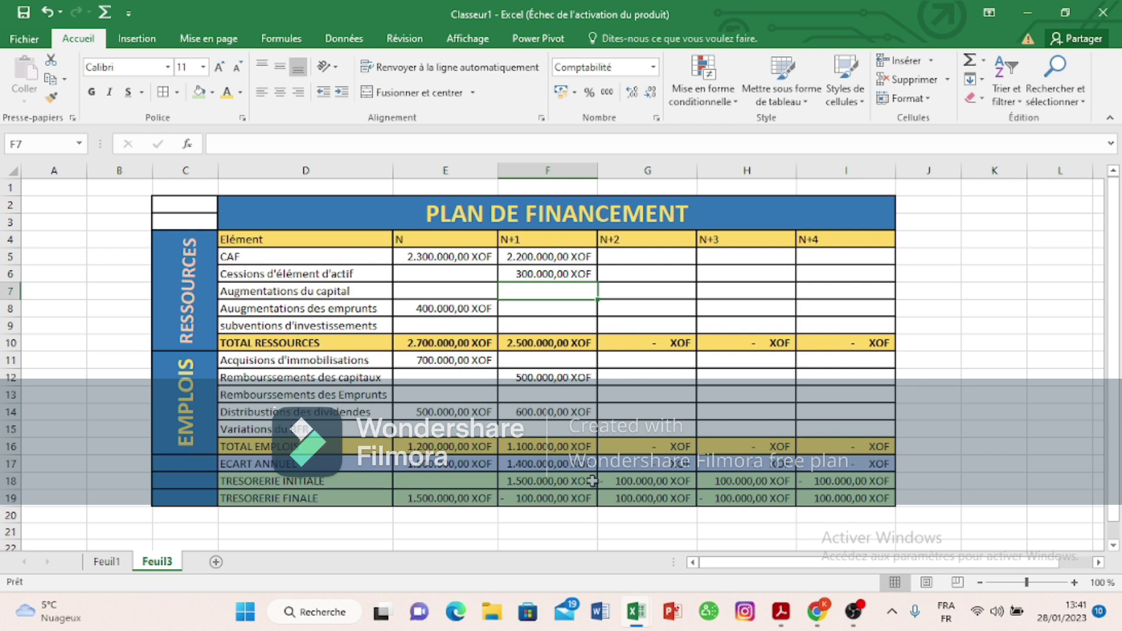
left_click(665, 461)
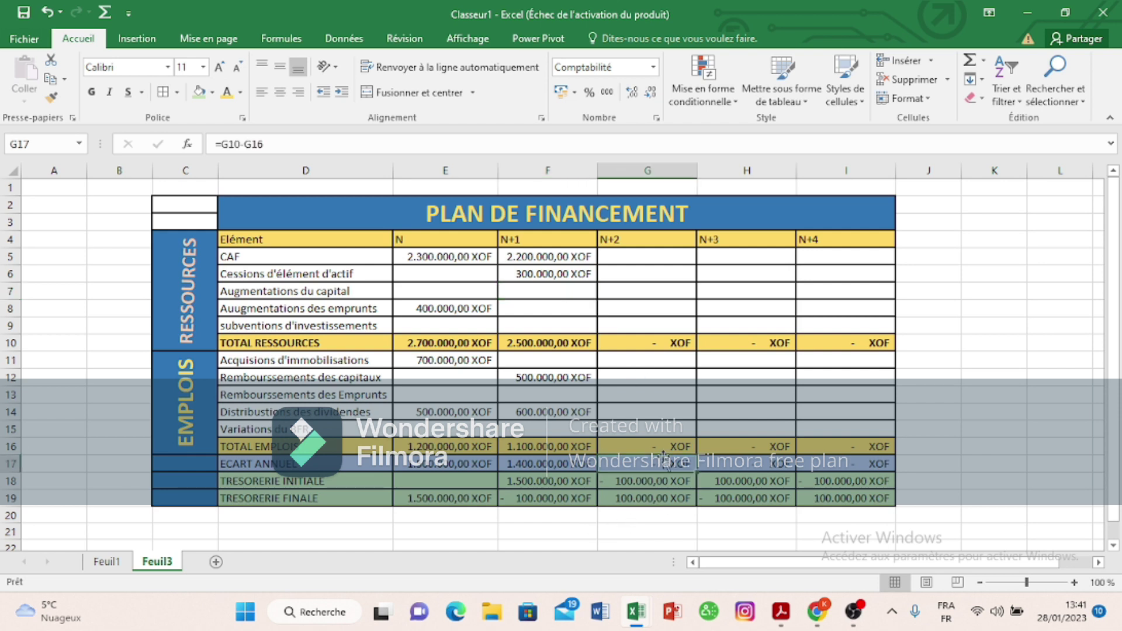